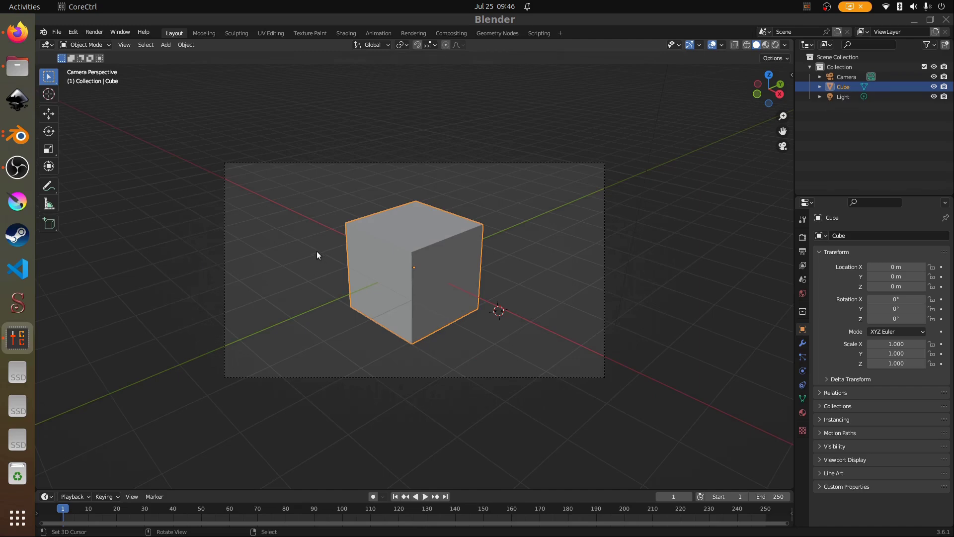
# - Place the 3D cursor near the centre of the scene and delete the default cube
pyautogui.scroll(2, 410, 288)
pyautogui.scroll(-1, 411, 288)
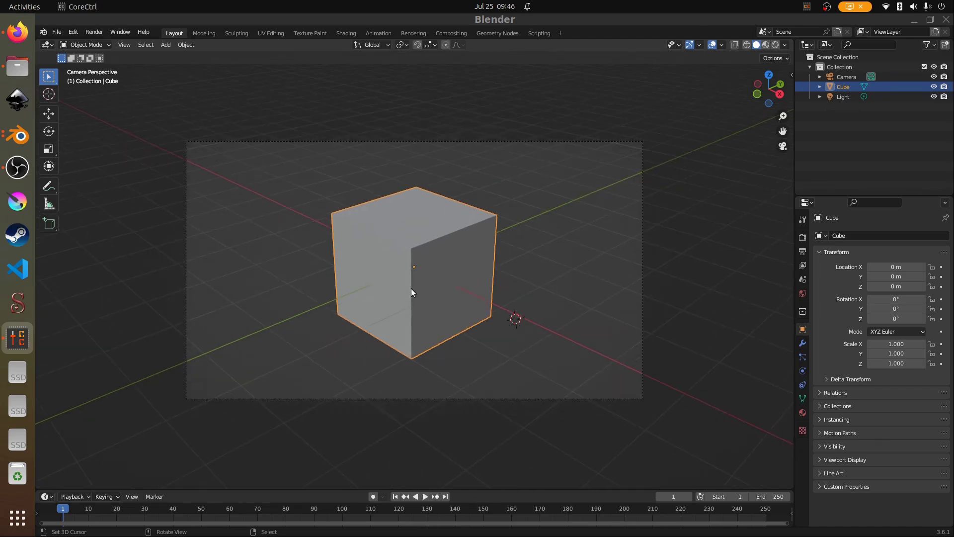
pyautogui.keyDown('shift'); pyautogui.rightClick(410, 281); pyautogui.keyUp('shift')
pyautogui.press('Delete')
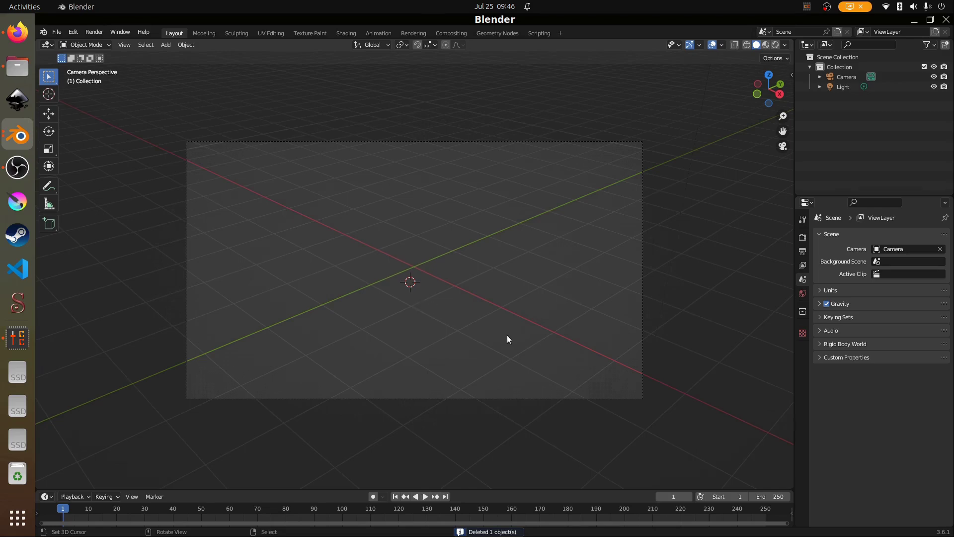
# - Switch to the top orthographic view and align the scene camera to look straight down from it
pyautogui.press('KP_7')
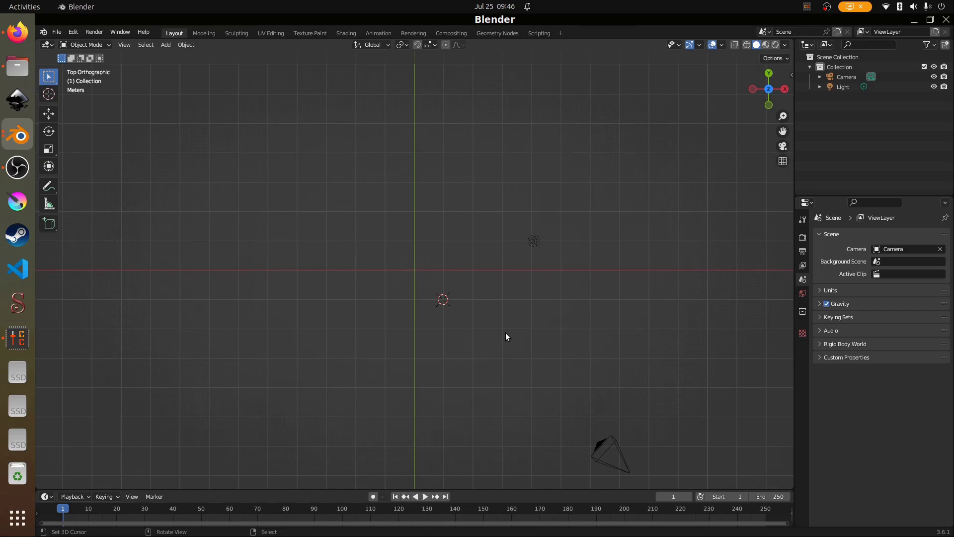
pyautogui.press('KP_0')
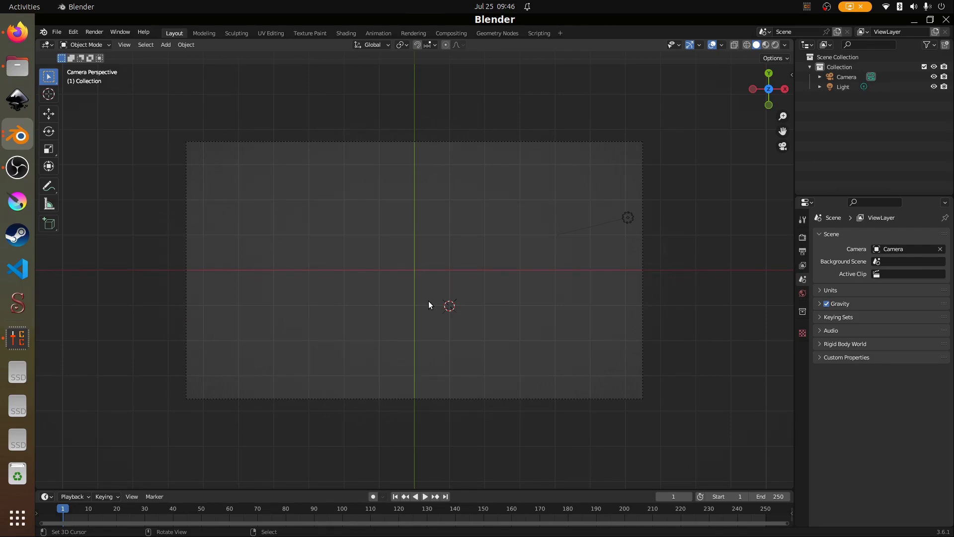
pyautogui.scroll(1, 405, 316)
pyautogui.scroll(-1, 404, 316)
# - Add a mesh plane at the 3D cursor and scale it uniformly to about 3.89
pyautogui.hotkey('shift', 'a')
pyautogui.click(446, 317)
pyautogui.scroll(-2, 407, 274)
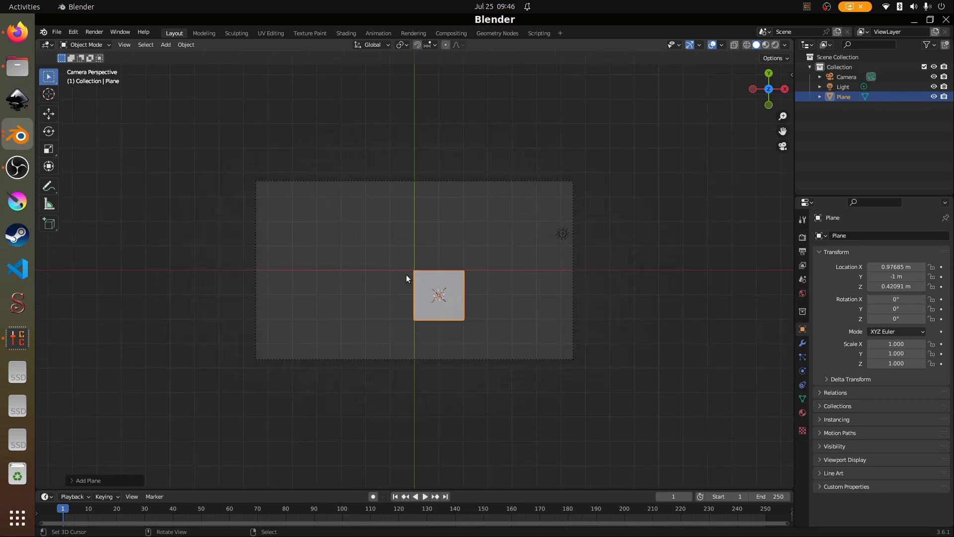
pyautogui.press('s')
pyautogui.click(578, 380)
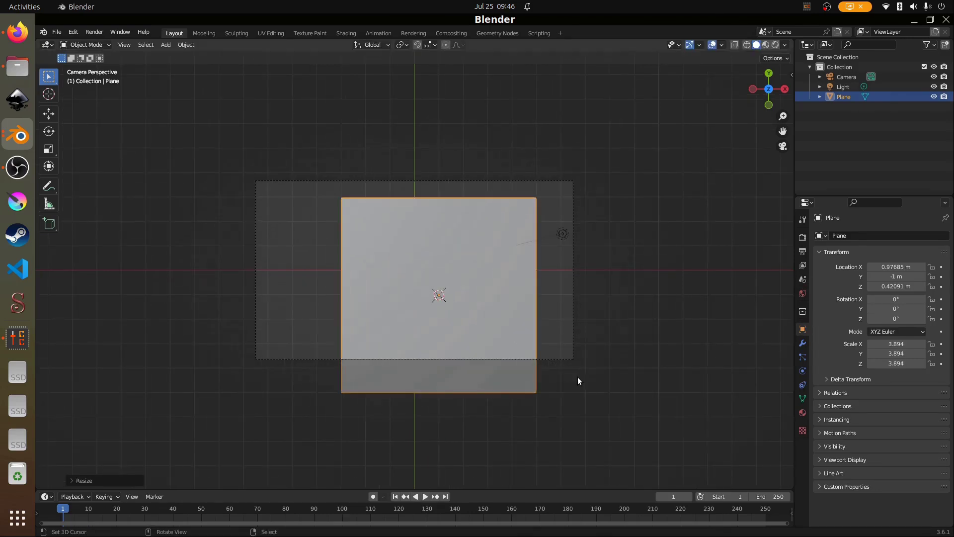
# - Move the plane along Y to about 0.07 m and stretch it along X to a scale of about 6.2
pyautogui.press('g')
pyautogui.press('y')
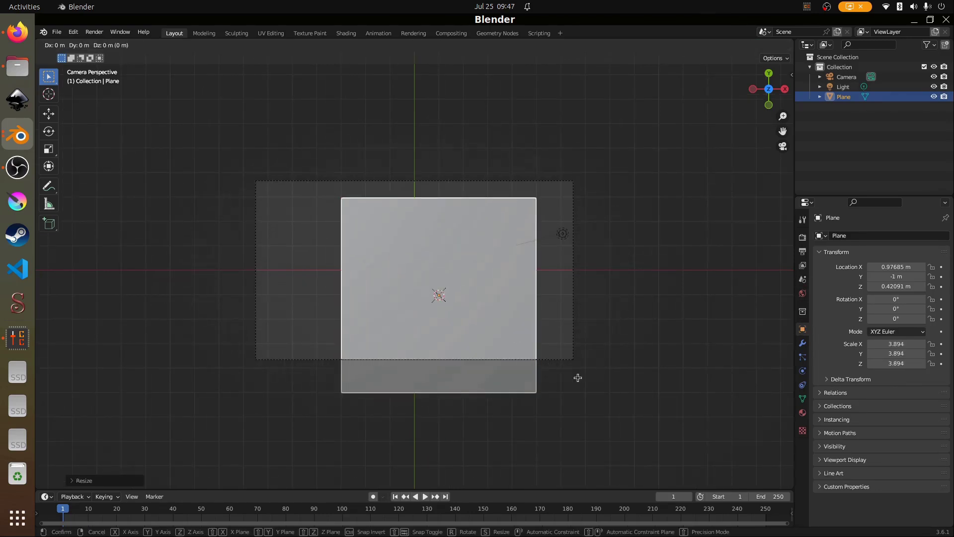
pyautogui.click(568, 350)
pyautogui.press('s')
pyautogui.press('x')
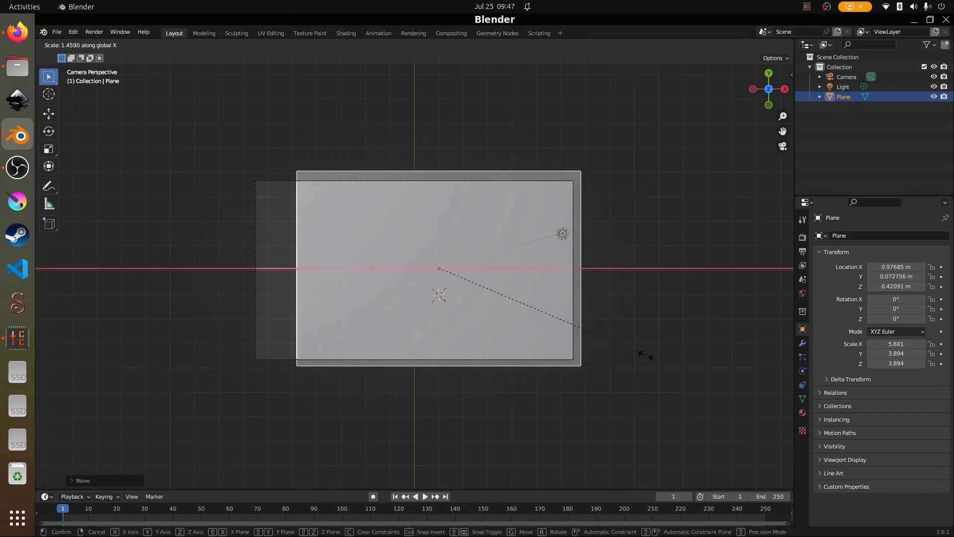
pyautogui.click(667, 354)
# - Centre the plane in the camera frame along X at about -0.04 m and widen its X scale to about 6.78
pyautogui.press('x')
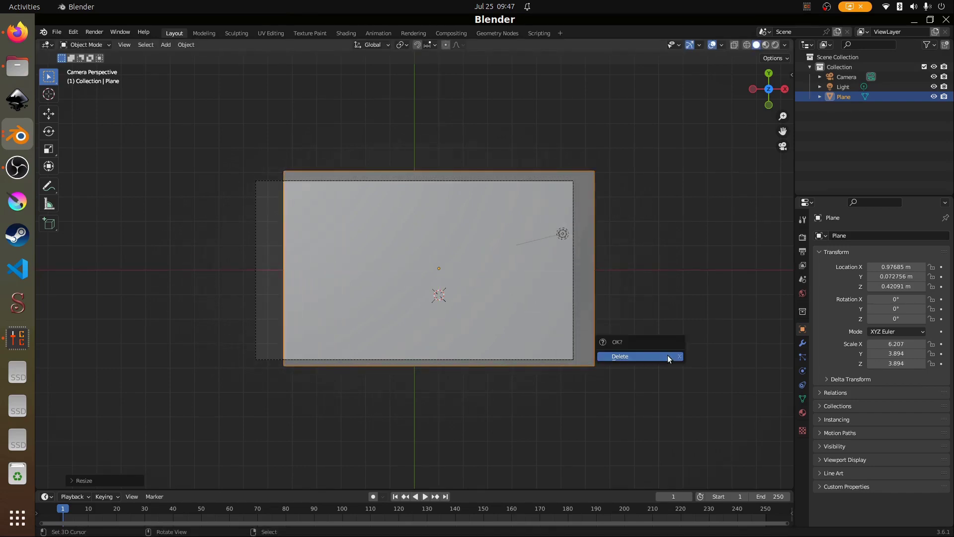
pyautogui.press('g')
pyautogui.press('x')
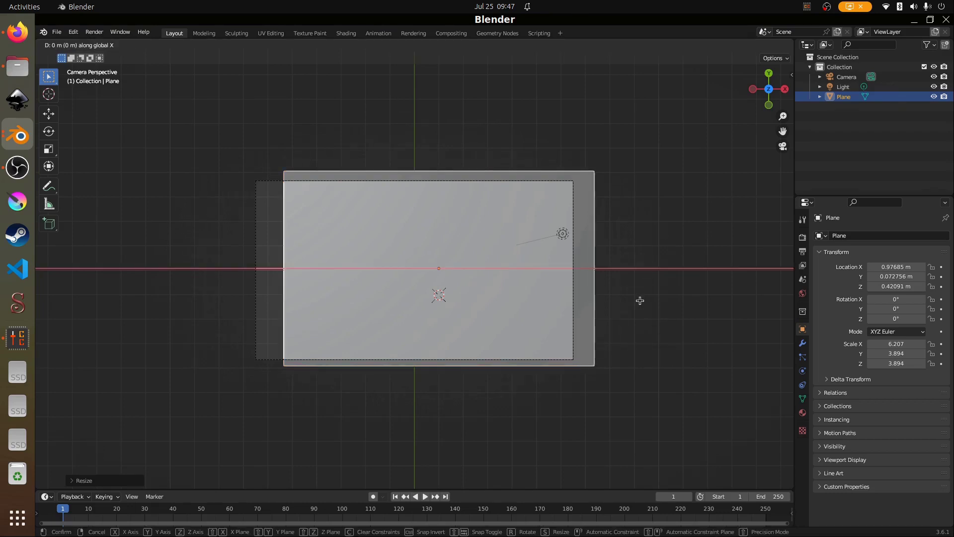
pyautogui.click(615, 306)
pyautogui.press('s')
pyautogui.press('x')
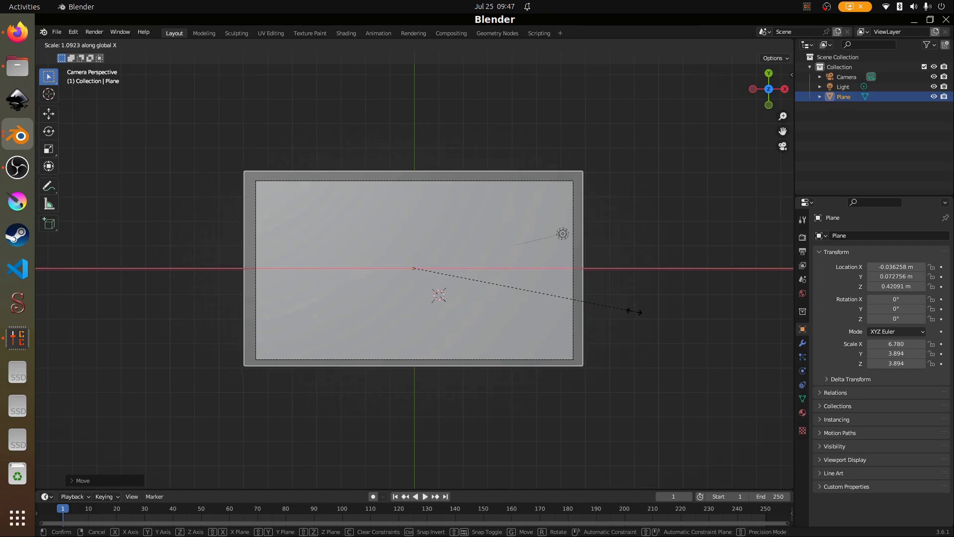
pyautogui.click(633, 313)
# - Return to the camera view and nudge the plane along Y to about 0.01 m
pyautogui.moveTo(544, 326); pyautogui.dragTo(520, 243, button='middle')
pyautogui.scroll(-3, 521, 242)
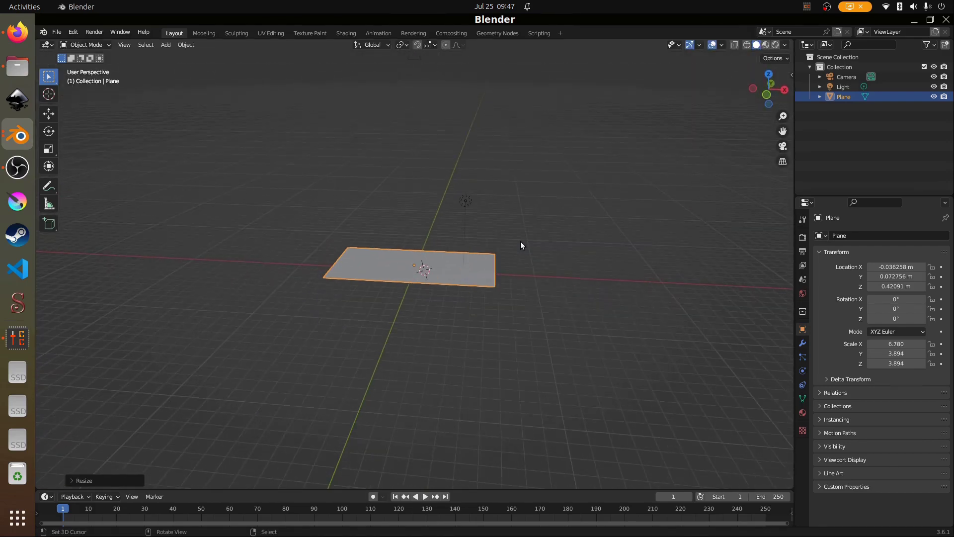
pyautogui.press('KP_0')
pyautogui.press('g')
pyautogui.press('y')
pyautogui.click(504, 296)
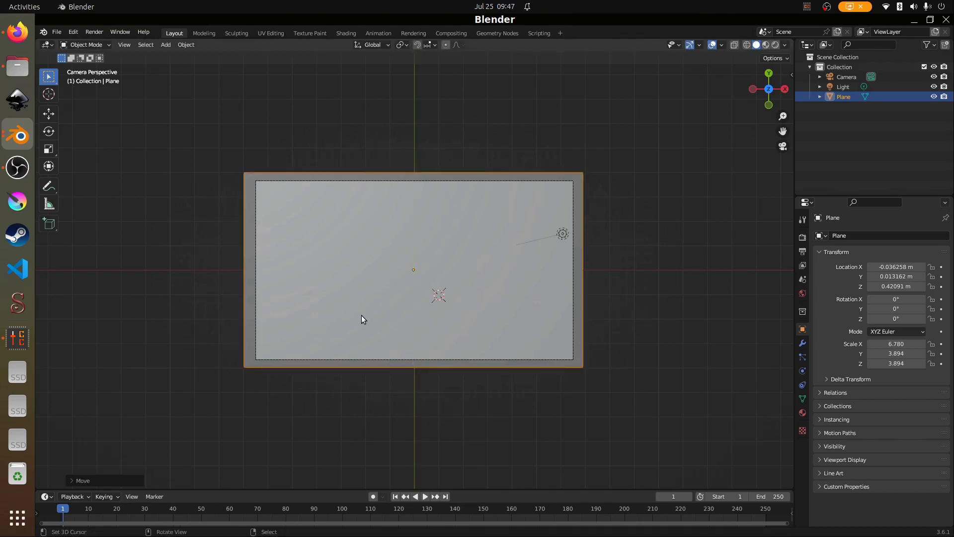
# - Add a second mesh plane at the 3D cursor and stretch it along Y to a scale of about 5.37
pyautogui.hotkey('shift', 'a')
pyautogui.moveTo(360, 315)
pyautogui.click(423, 316)
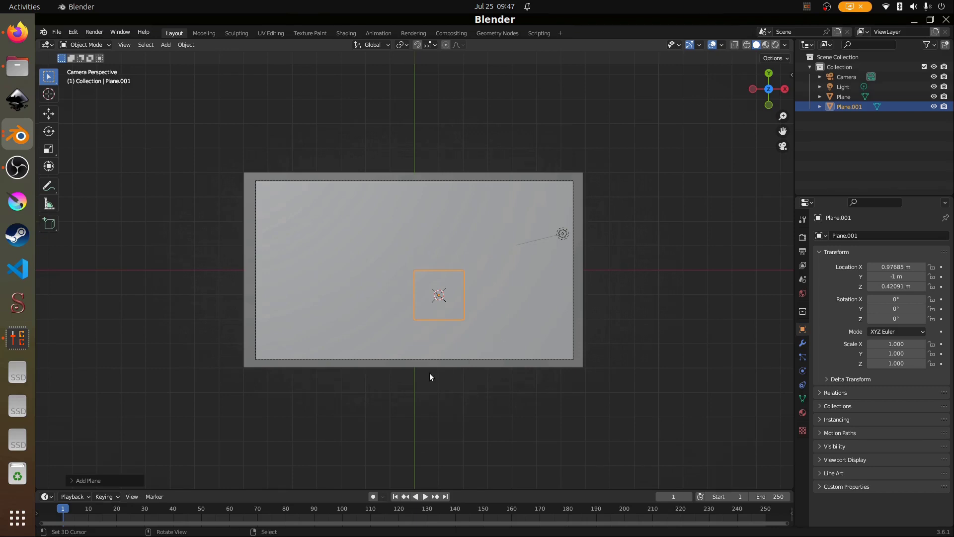
pyautogui.press('s')
pyautogui.press('y')
pyautogui.click(533, 288)
# - Narrow the second plane along X to a scale of about 0.068, forming a thin vertical strip
pyautogui.press('s')
pyautogui.press('x')
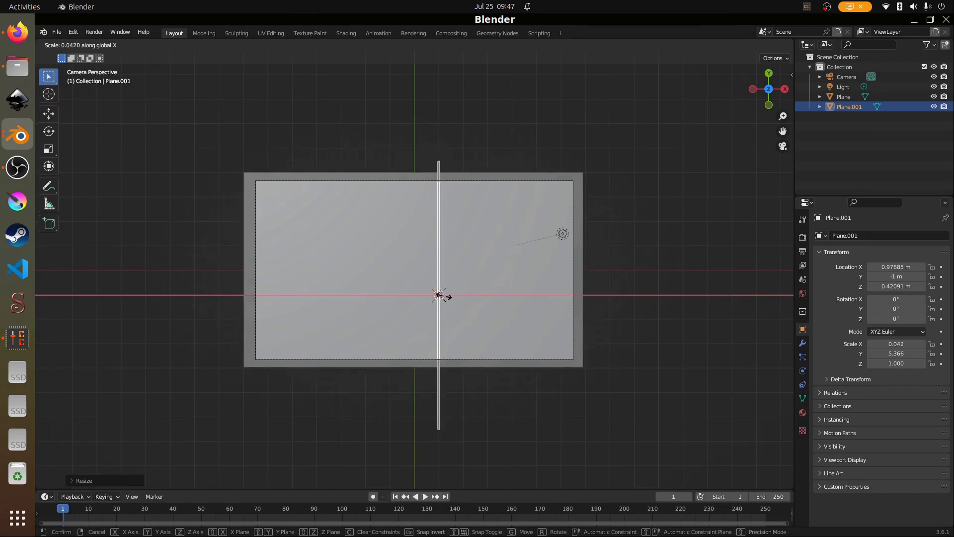
pyautogui.click(443, 295)
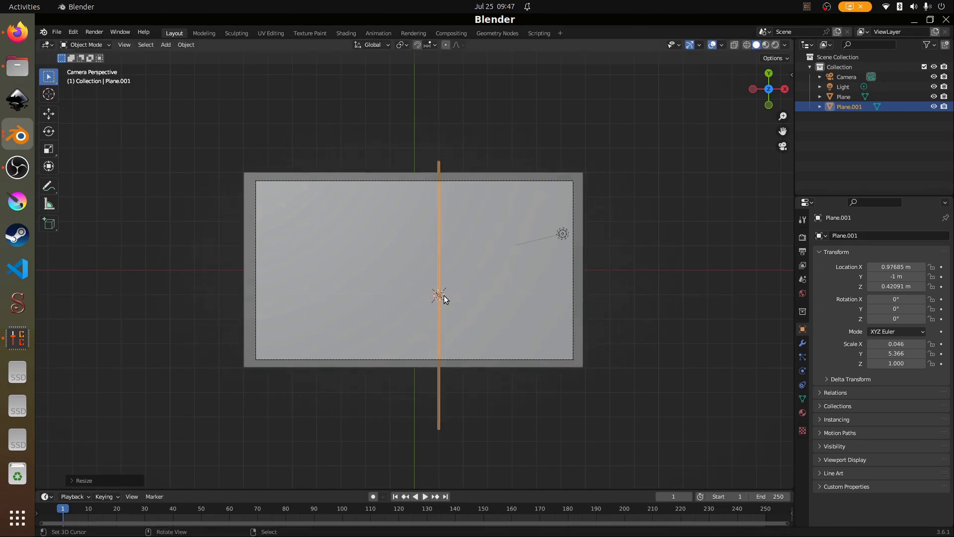
pyautogui.scroll(3, 441, 297)
pyautogui.press('s')
pyautogui.press('x')
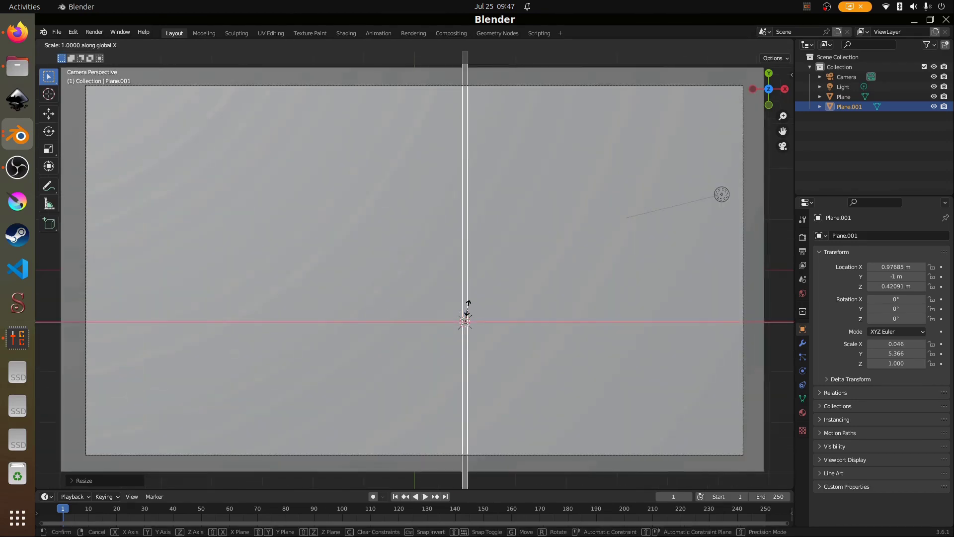
pyautogui.click(462, 301)
pyautogui.scroll(-2, 458, 286)
pyautogui.scroll(1, 460, 271)
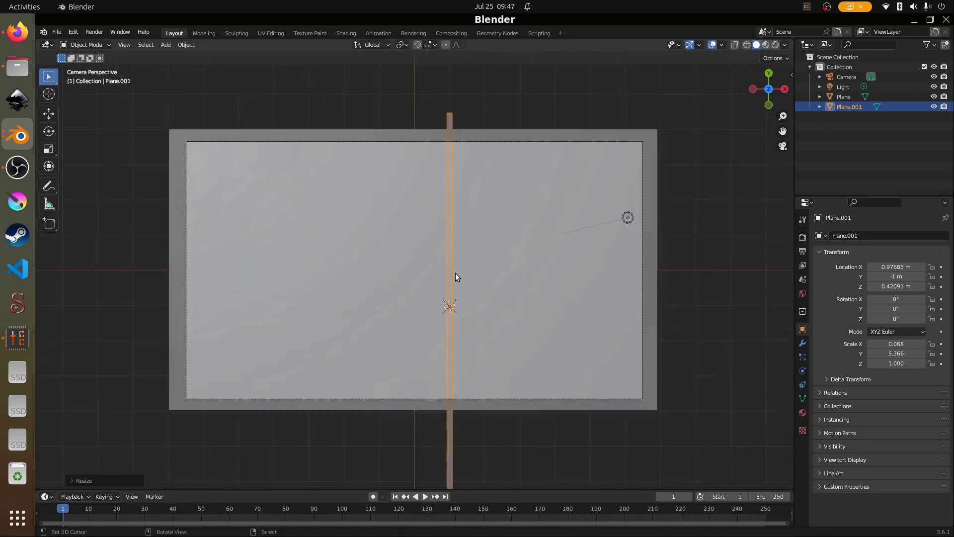
# - In Edit Mode, divide the strip along its length with about 14 evenly spaced crosswise loop cuts, without sliding them
pyautogui.press('Tab')
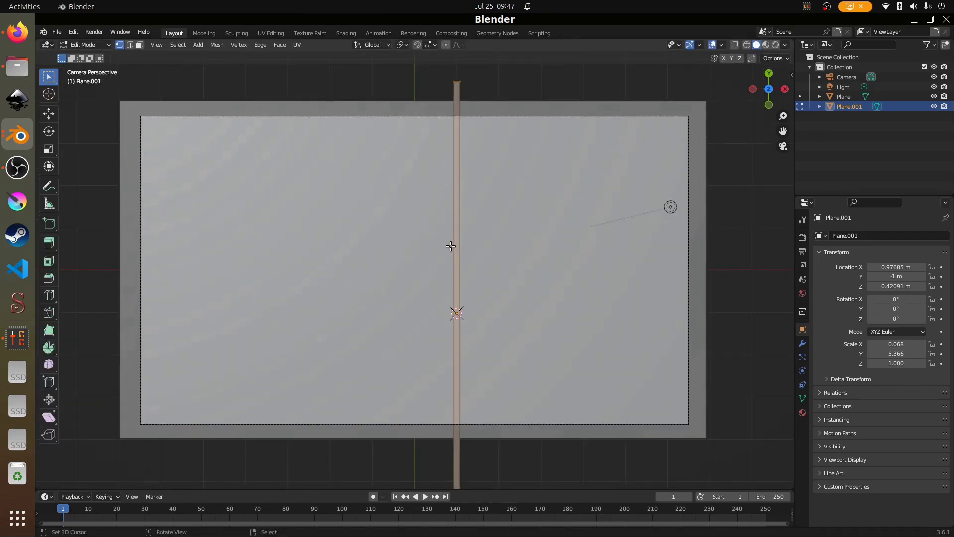
pyautogui.scroll(-2, 451, 245)
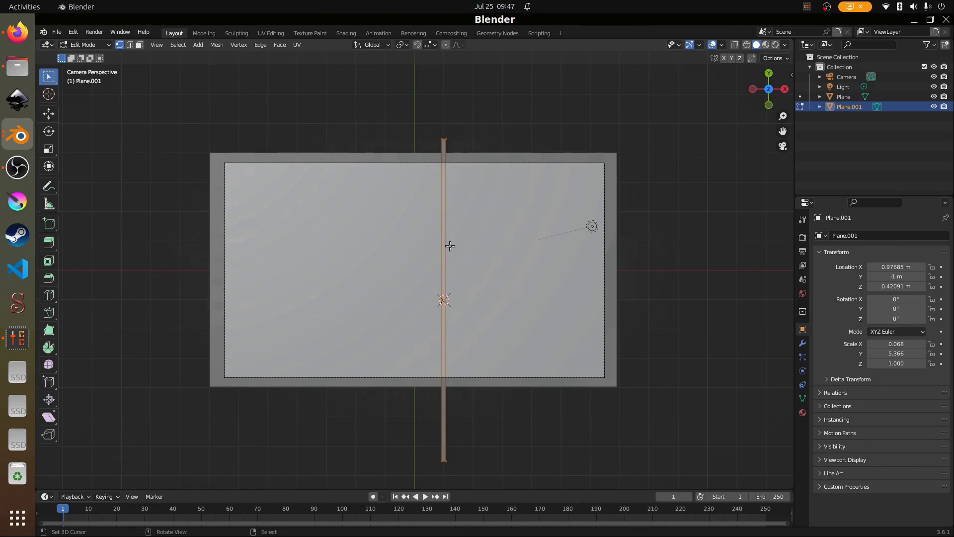
pyautogui.hotkey('ctrl', 'r')
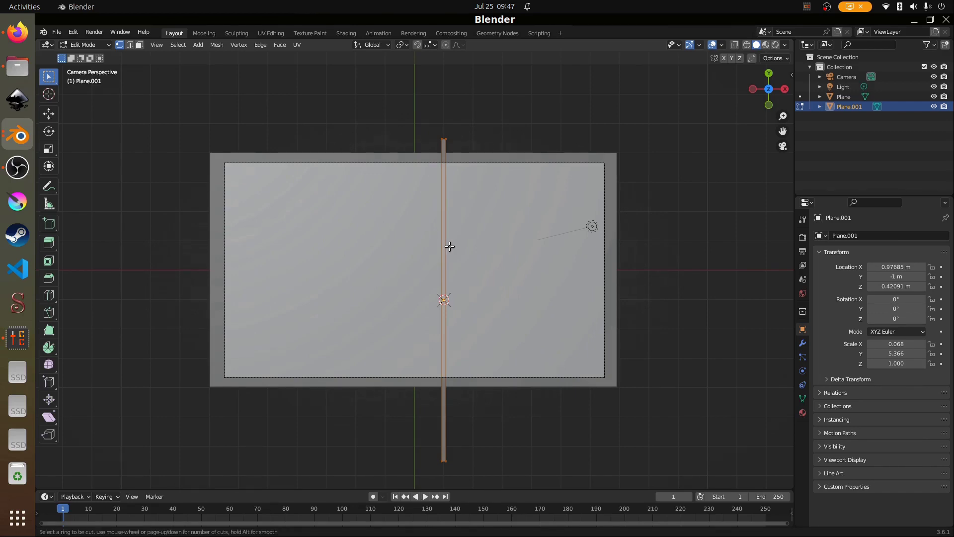
pyautogui.scroll(3, 445, 284)
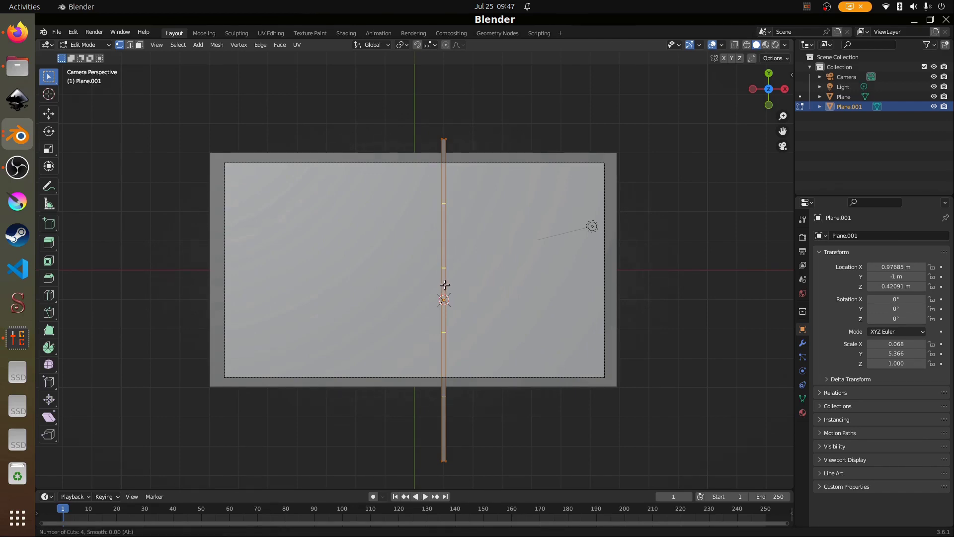
pyautogui.scroll(2, 447, 284)
pyautogui.click(449, 284)
pyautogui.rightClick(447, 283)
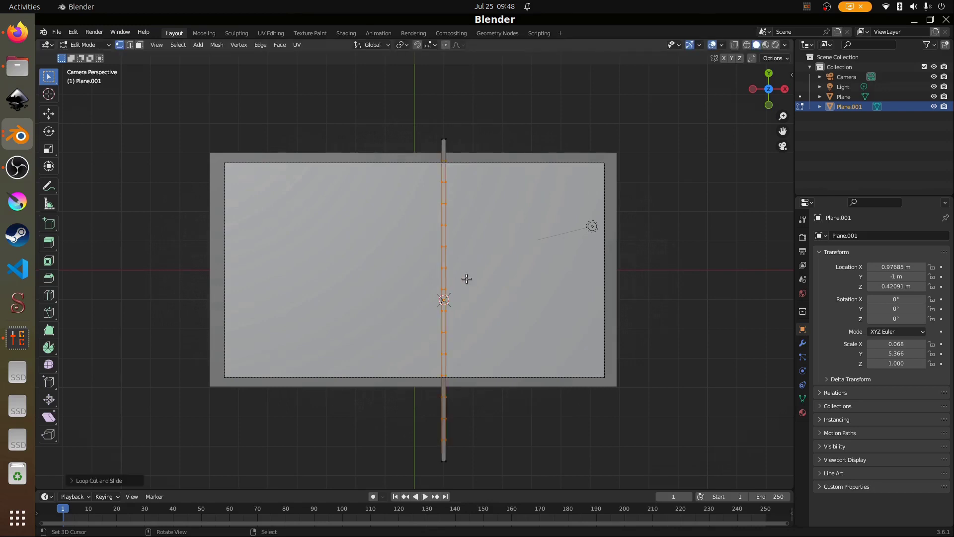
# - Add five lengthwise loop cuts to the strip
pyautogui.scroll(2, 460, 275)
pyautogui.scroll(2, 492, 219)
pyautogui.scroll(-2, 464, 283)
pyautogui.keyDown('shift'); pyautogui.moveTo(464, 283); pyautogui.dragTo(389, 181, button='middle'); pyautogui.keyUp('shift')
pyautogui.scroll(-2, 420, 324)
pyautogui.hotkey('ctrl', 'r')
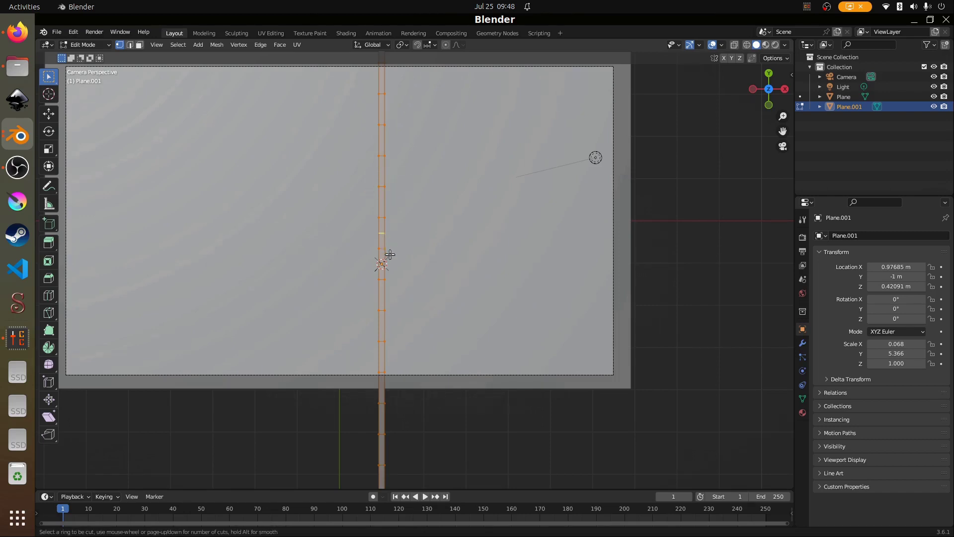
pyautogui.scroll(2, 390, 443)
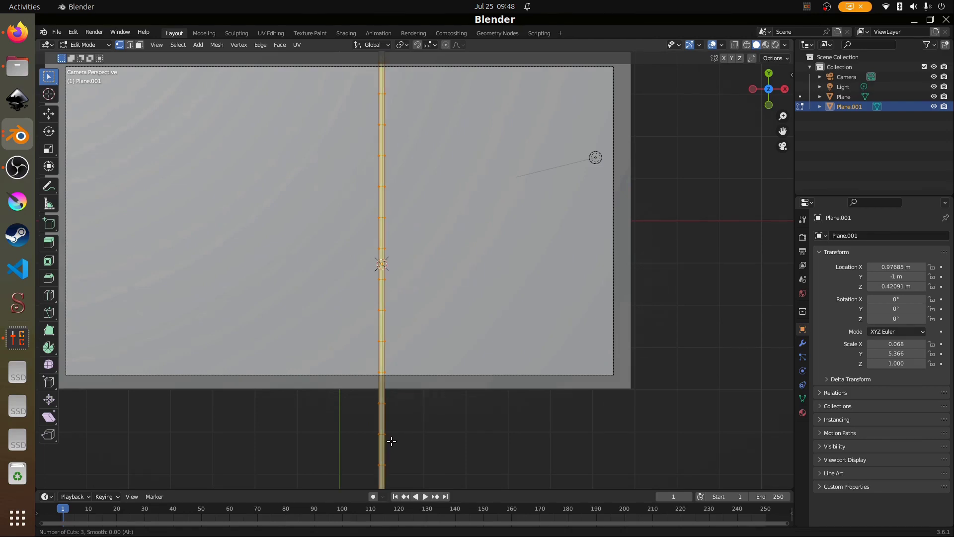
pyautogui.scroll(1, 391, 442)
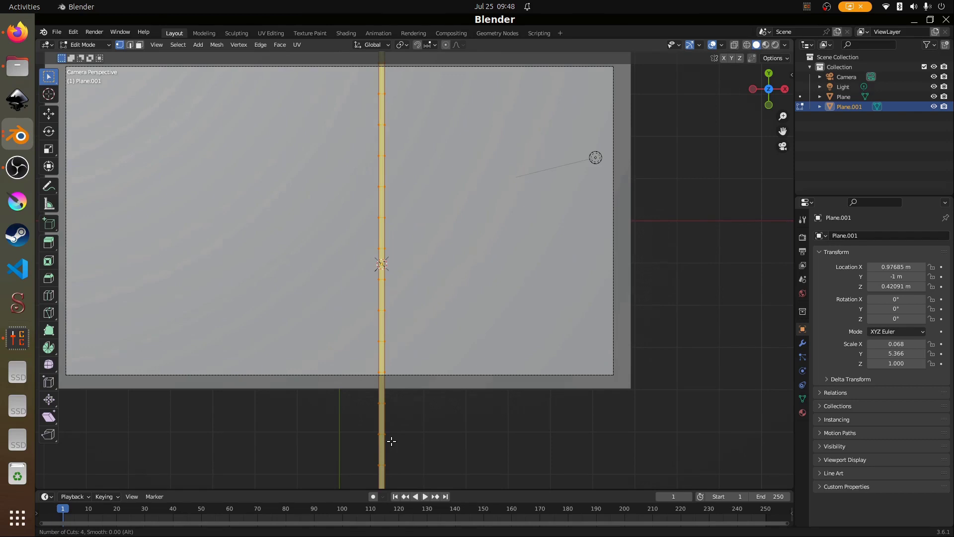
pyautogui.scroll(1, 391, 442)
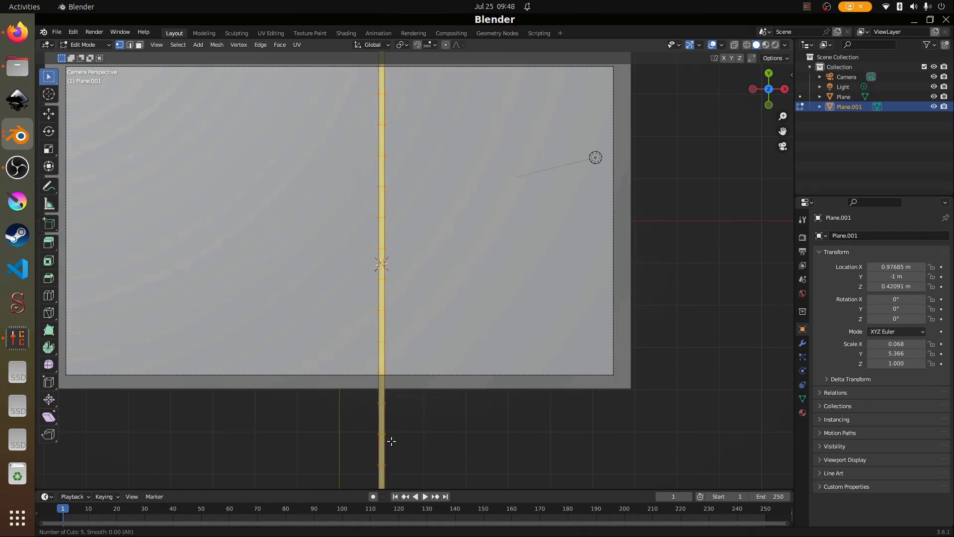
pyautogui.click(391, 441)
pyautogui.click(391, 441)
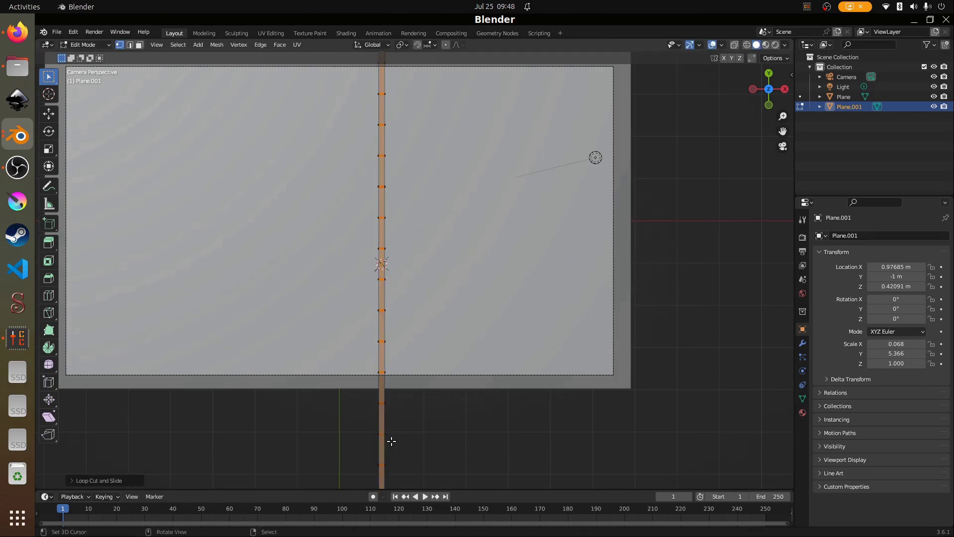
# - Return to Object Mode and move the strip near the background plane's left edge, at about X -5.2 m, Y -0.16 m
pyautogui.scroll(4, 373, 271)
pyautogui.scroll(2, 374, 271)
pyautogui.keyDown('shift'); pyautogui.moveTo(326, 279); pyautogui.dragTo(435, 322, button='middle'); pyautogui.keyUp('shift')
pyautogui.press('Tab')
pyautogui.scroll(-4, 434, 322)
pyautogui.scroll(-2, 433, 315)
pyautogui.scroll(1, 439, 281)
pyautogui.press('g')
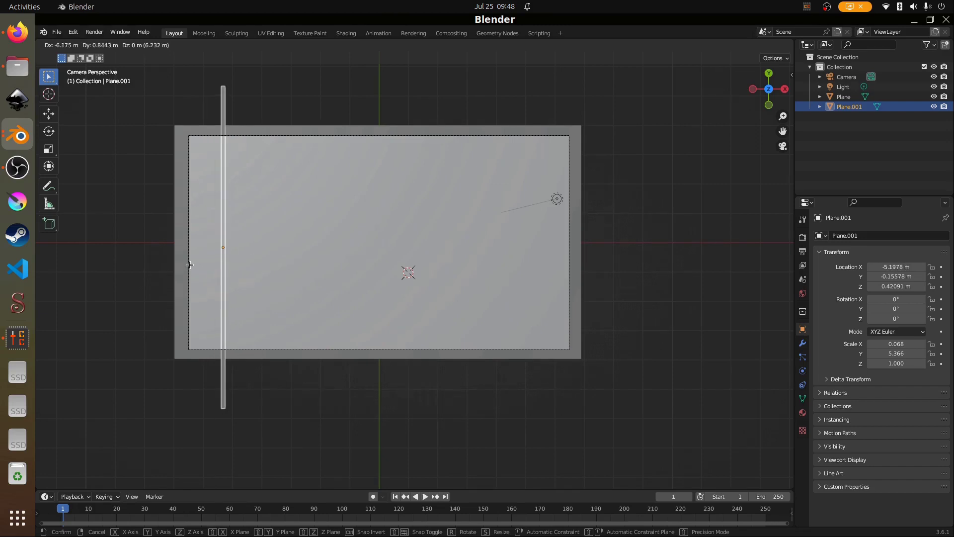
pyautogui.click(189, 264)
# - Create a new node-based material for the strip and set its surface shader to Emission
pyautogui.click(802, 413)
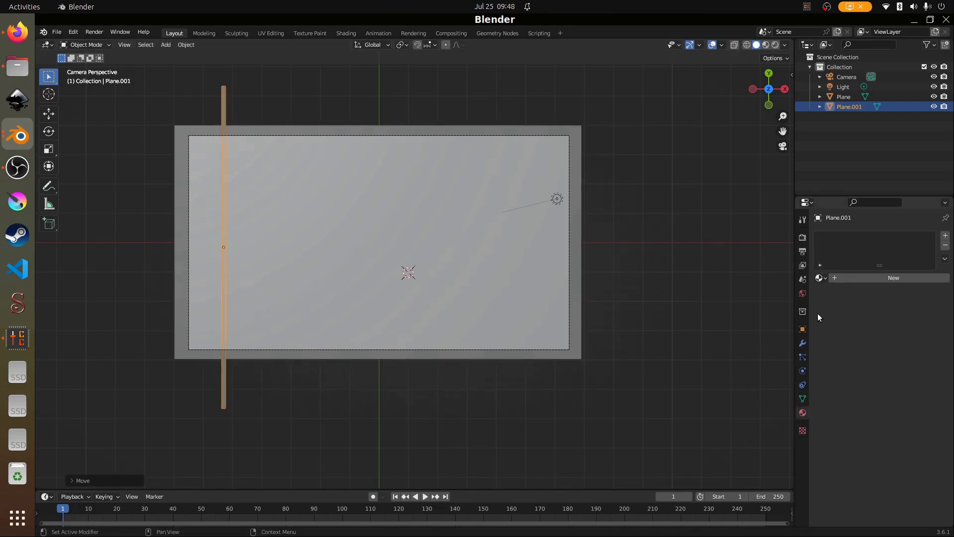
pyautogui.click(842, 276)
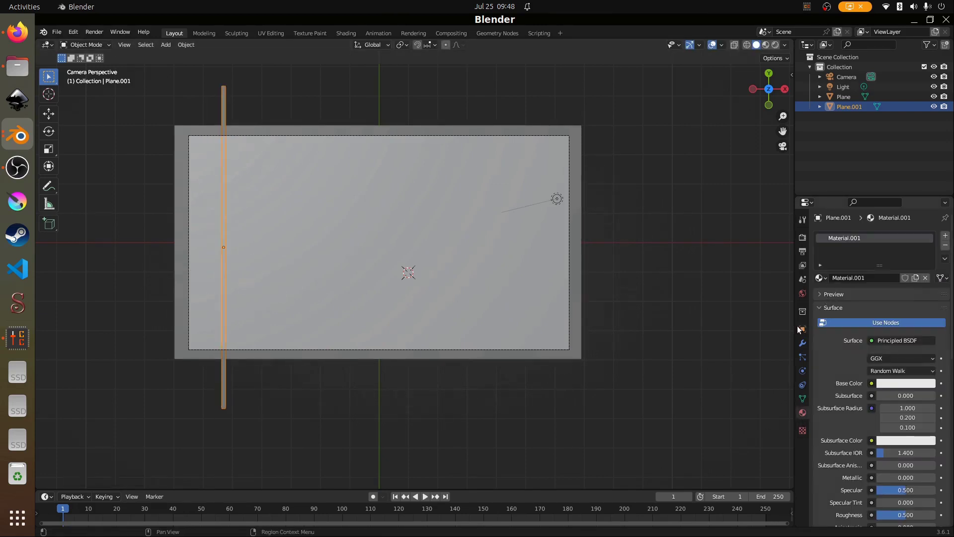
pyautogui.click(889, 322)
pyautogui.click(889, 341)
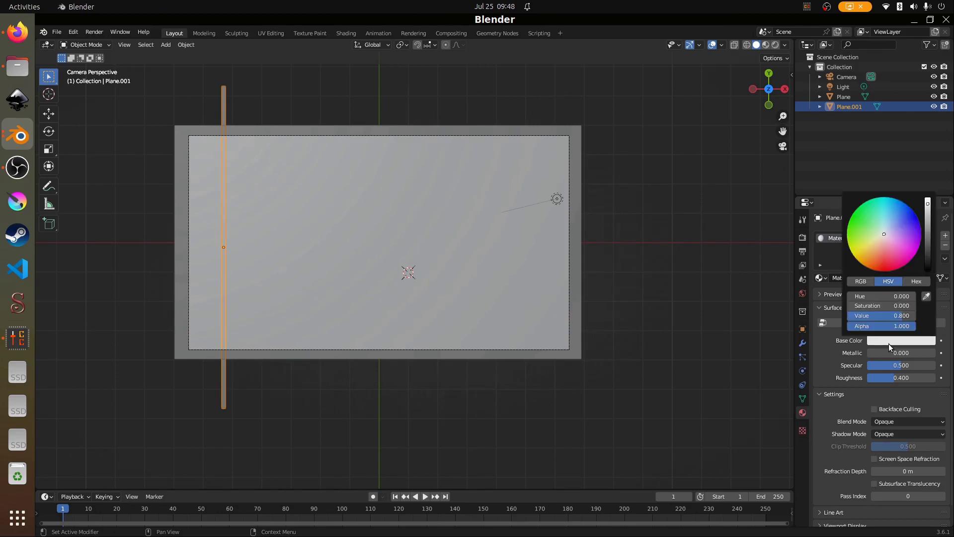
pyautogui.click(890, 326)
pyautogui.click(895, 341)
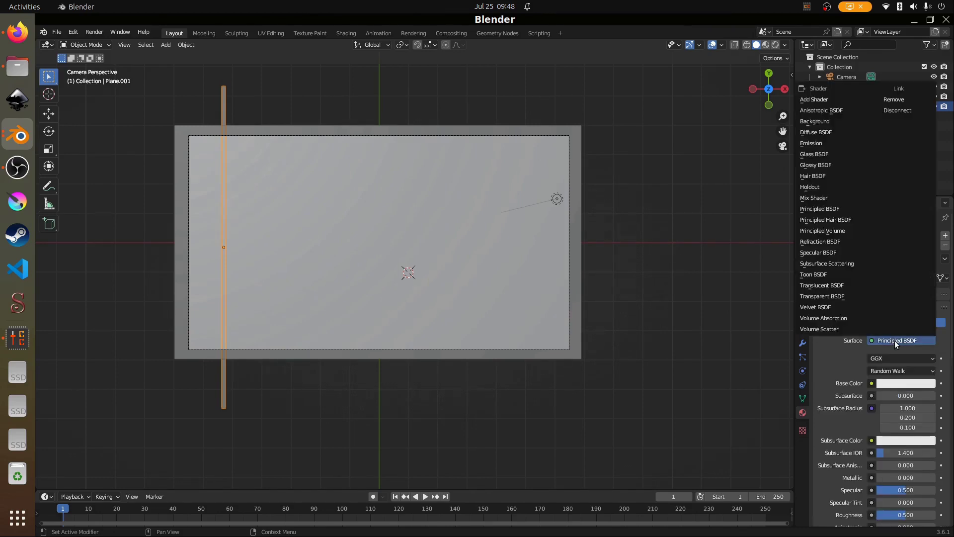
pyautogui.click(831, 142)
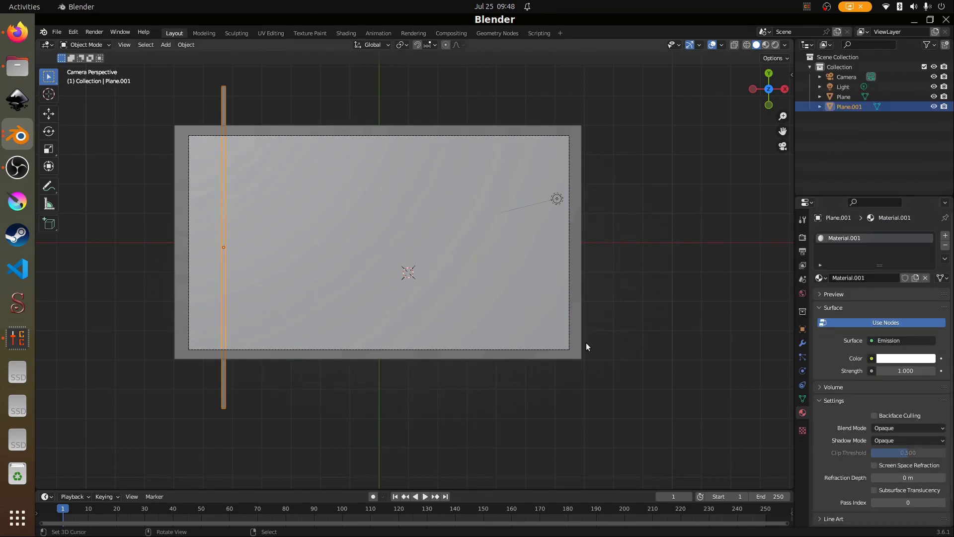
pyautogui.scroll(3, 272, 273)
pyautogui.keyDown('shift'); pyautogui.moveTo(273, 273); pyautogui.dragTo(521, 312, button='middle'); pyautogui.keyUp('shift')
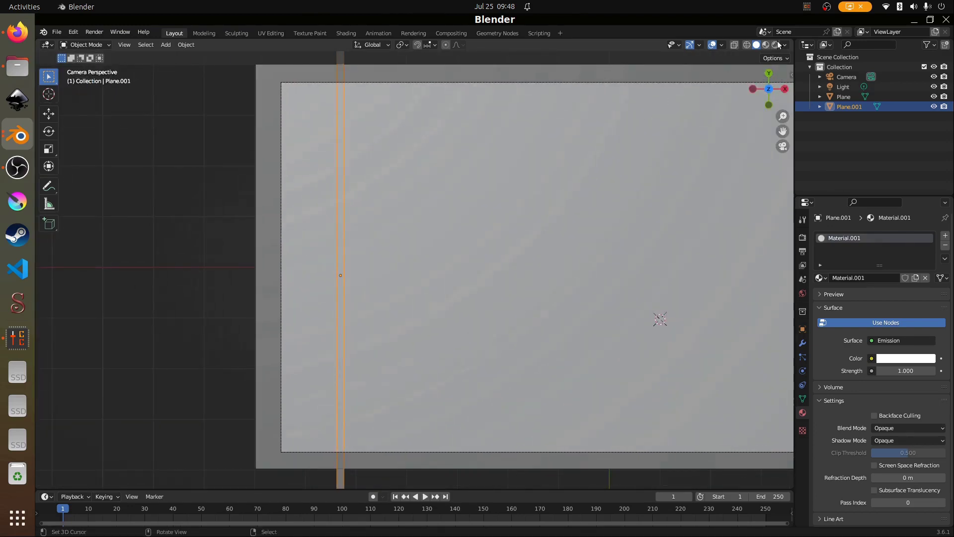
# - Check the strip in rendered viewport shading and leave the viewport in Material Preview shading
pyautogui.click(766, 44)
pyautogui.scroll(-3, 367, 265)
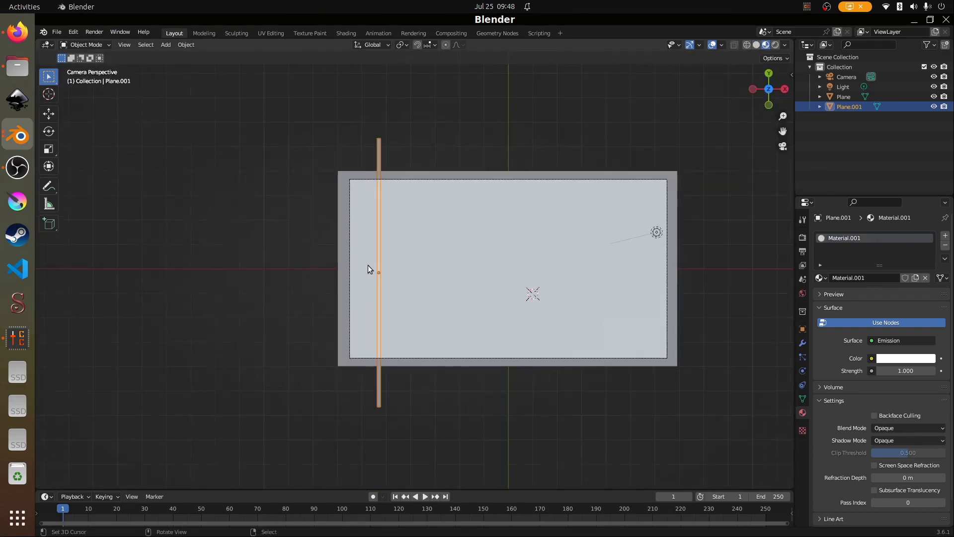
pyautogui.scroll(2, 368, 268)
pyautogui.scroll(1, 388, 276)
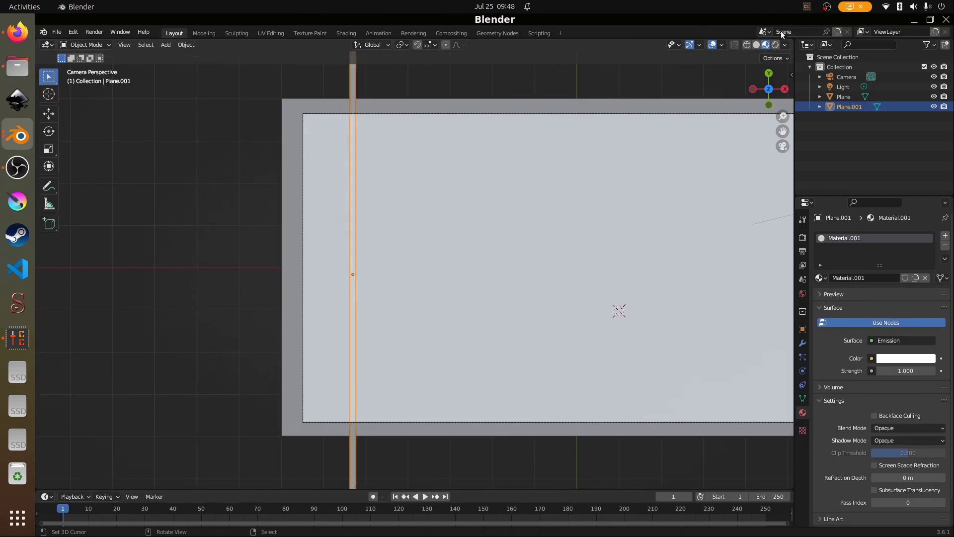
pyautogui.click(775, 45)
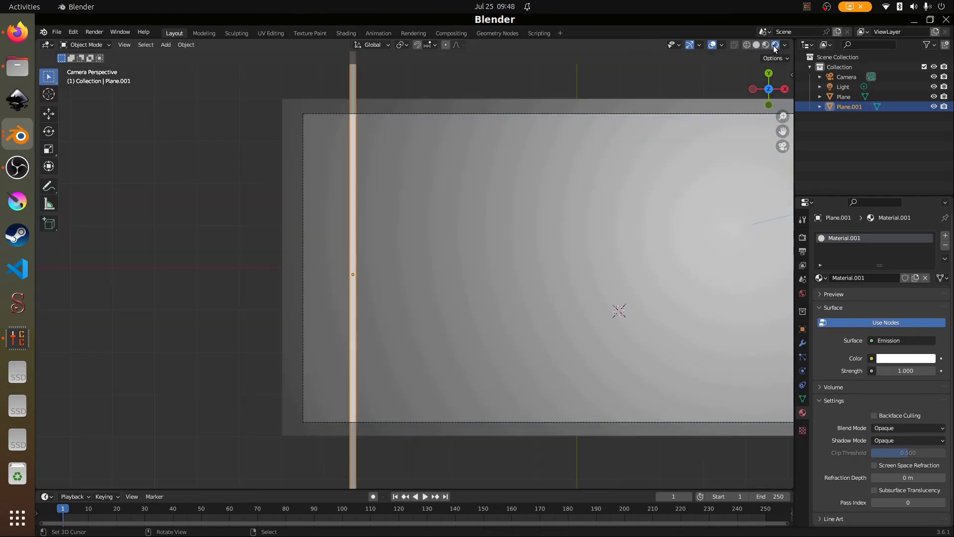
pyautogui.click(765, 45)
pyautogui.scroll(-3, 379, 272)
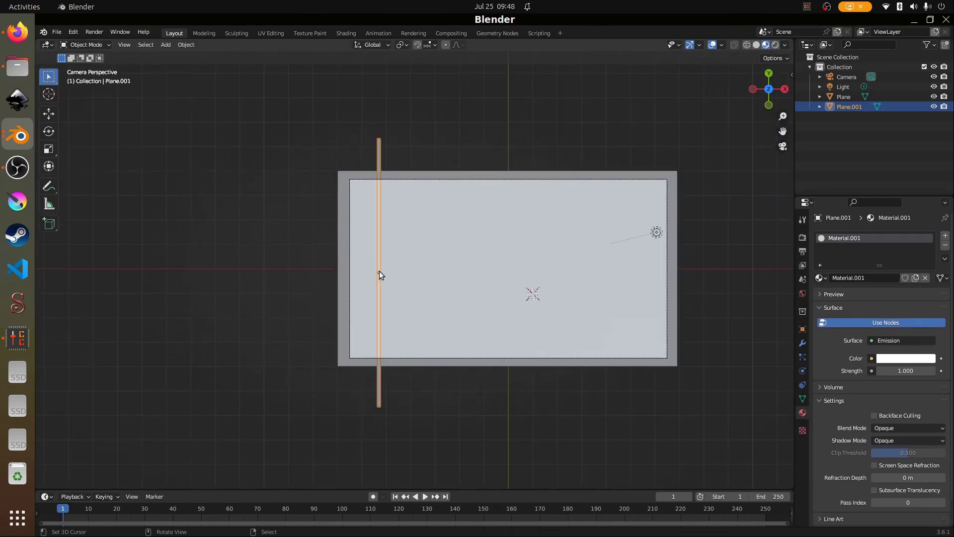
# - Move the strip along X closer to the background plane's left edge
pyautogui.press('g')
pyautogui.press('x')
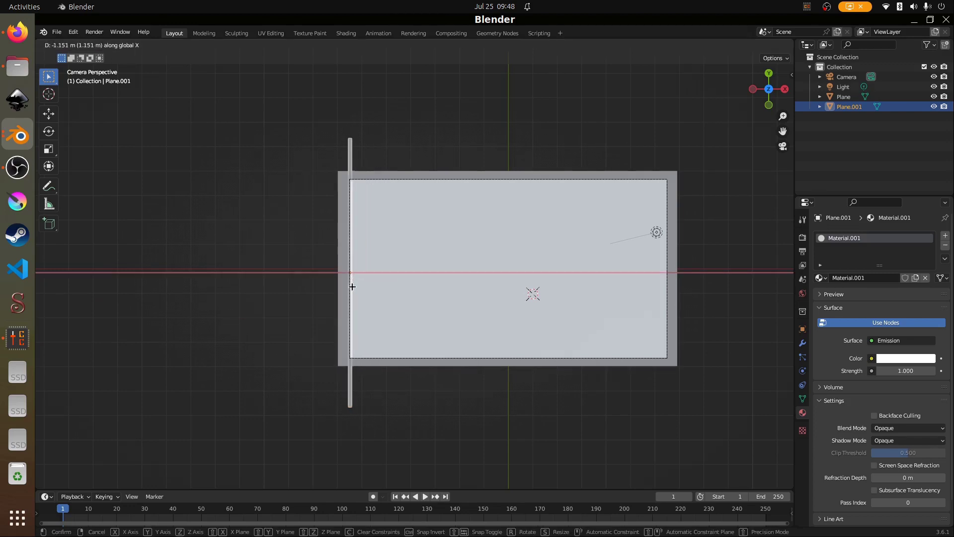
pyautogui.click(366, 285)
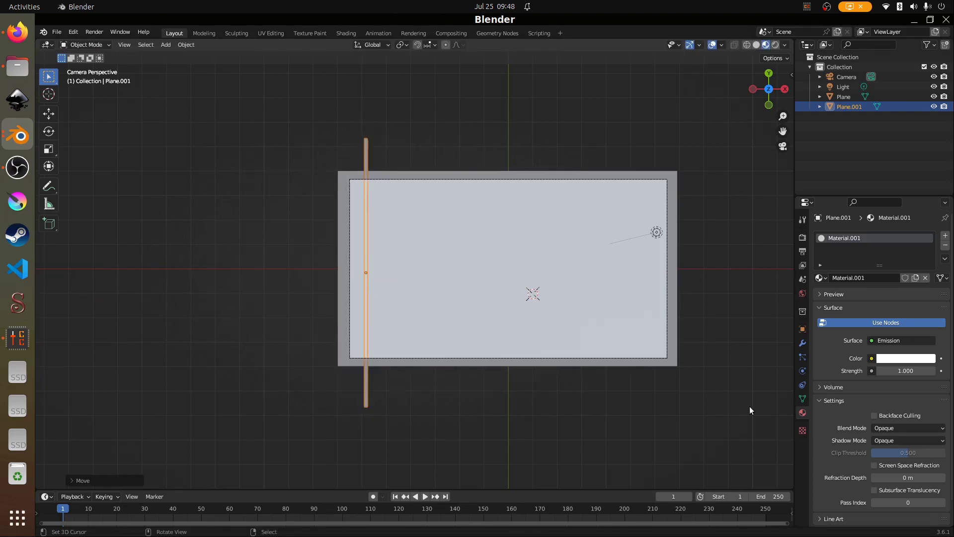
# - Add an Array modifier to the strip
pyautogui.click(803, 343)
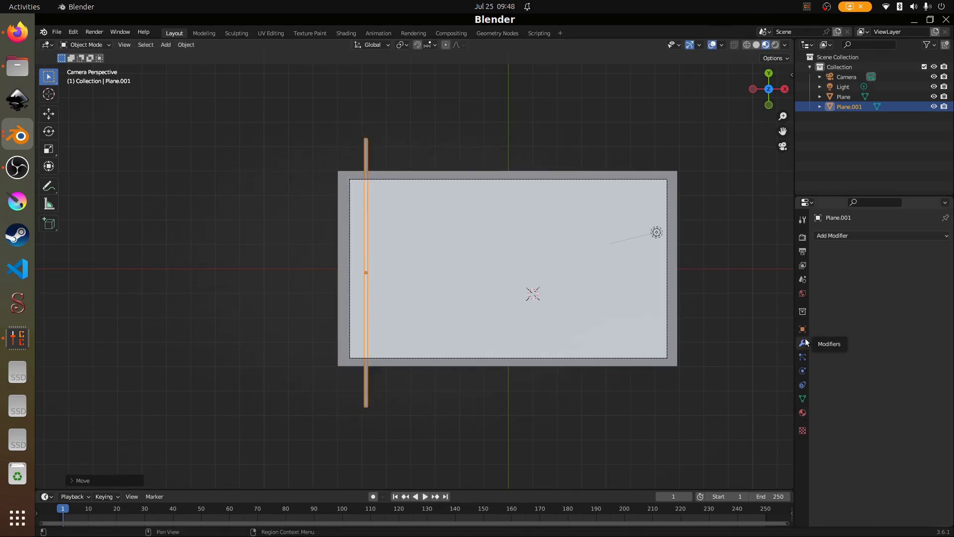
pyautogui.click(857, 237)
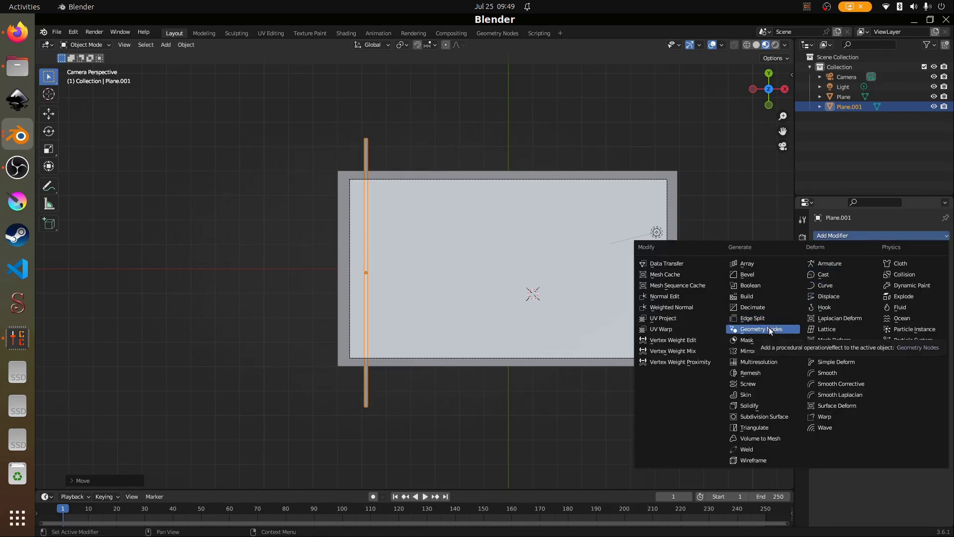
pyautogui.click(752, 265)
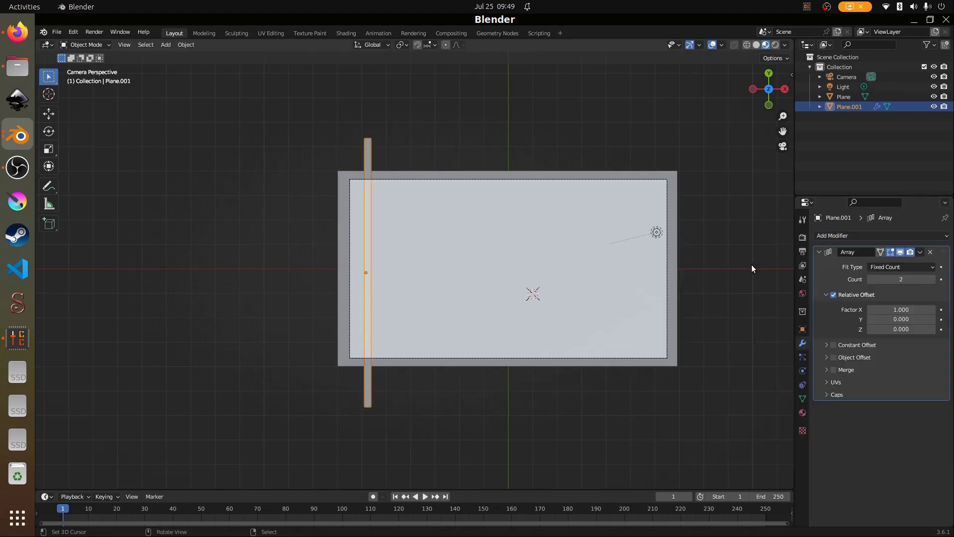
# - Raise the Array modifier's fixed count to 30
pyautogui.click(933, 280)
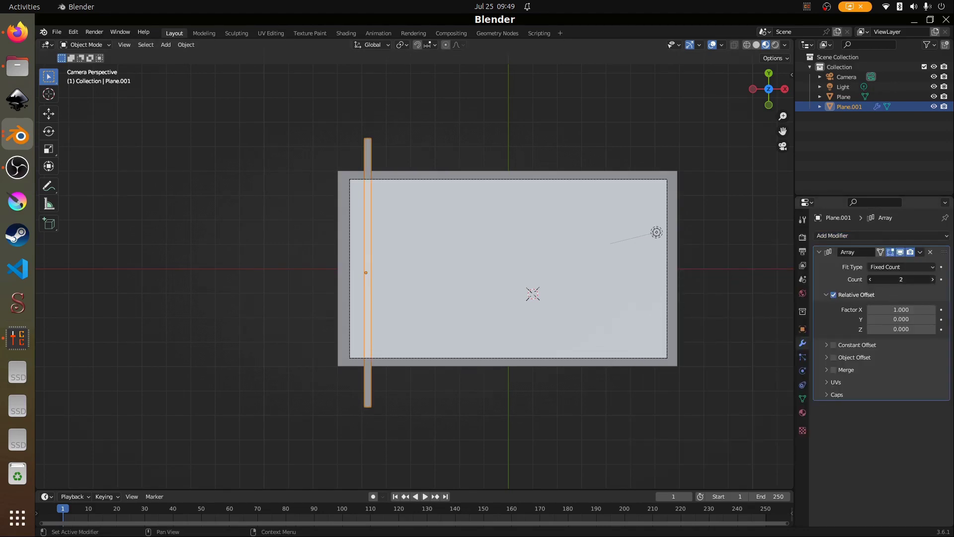
pyautogui.click(932, 279)
pyautogui.click(932, 279)
pyautogui.click(933, 279)
pyautogui.click(932, 279)
pyautogui.doubleClick(932, 279)
pyautogui.doubleClick(932, 279)
pyautogui.doubleClick(932, 279)
pyautogui.click(932, 279)
pyautogui.doubleClick(932, 279)
pyautogui.click(932, 279)
pyautogui.doubleClick(932, 279)
pyautogui.click(932, 279)
pyautogui.doubleClick(933, 279)
pyautogui.doubleClick(932, 279)
pyautogui.click(932, 280)
pyautogui.click(933, 279)
pyautogui.doubleClick(932, 279)
pyautogui.doubleClick(932, 279)
# - Space the array copies apart by setting the relative offset's X factor to 5.2
pyautogui.click(890, 311)
pyautogui.write('1.4')
pyautogui.press('Return')
pyautogui.moveTo(900, 309); pyautogui.dragTo(943, 309)
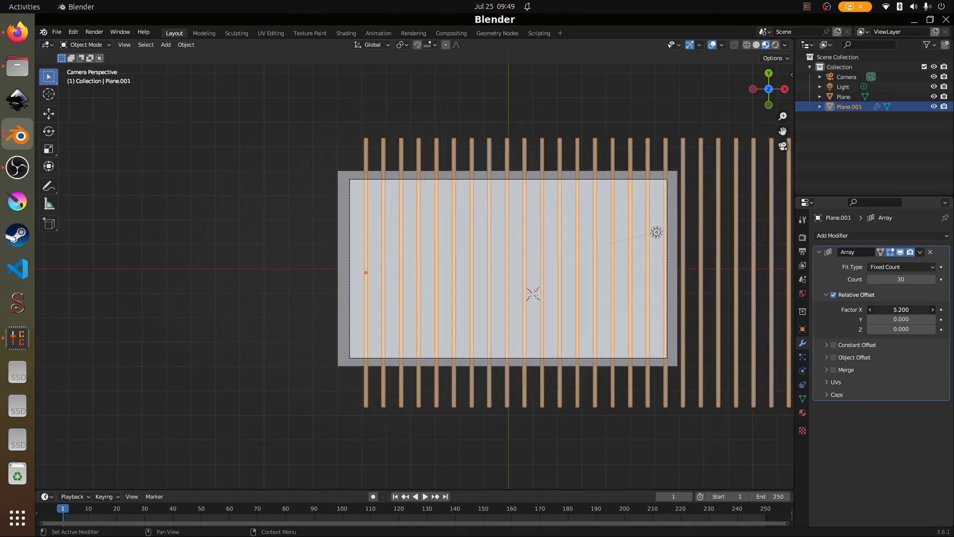
# - Move the array of strips in negative X so that it starts well outside the background plane's left edge
pyautogui.press('g')
pyautogui.press('x')
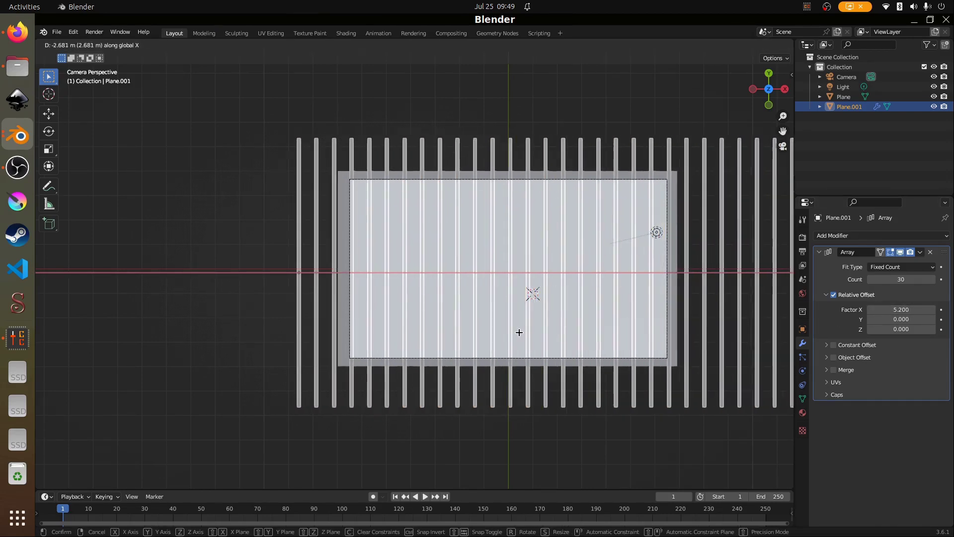
pyautogui.click(472, 330)
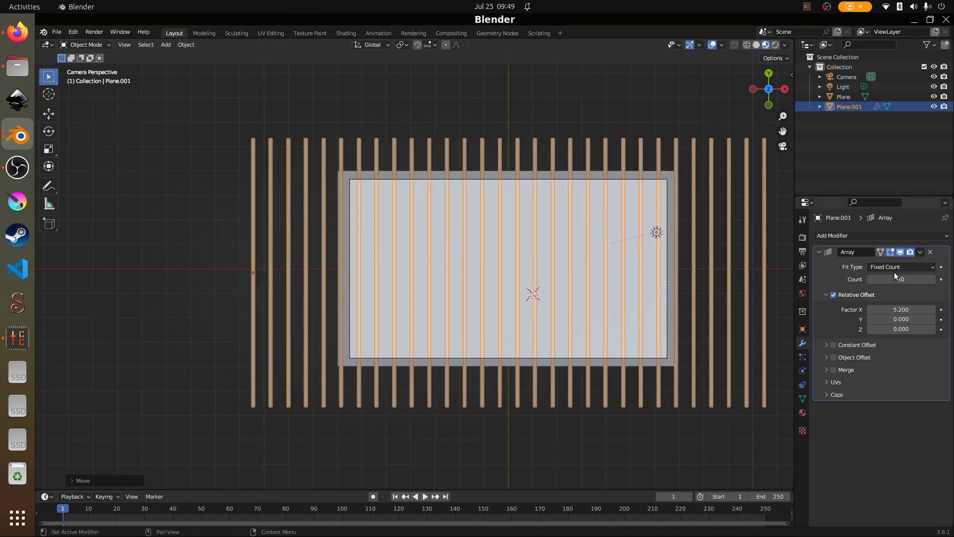
# - Reduce the Array modifier's count to 24
pyautogui.click(872, 277)
pyautogui.click(872, 277)
pyautogui.click(872, 277)
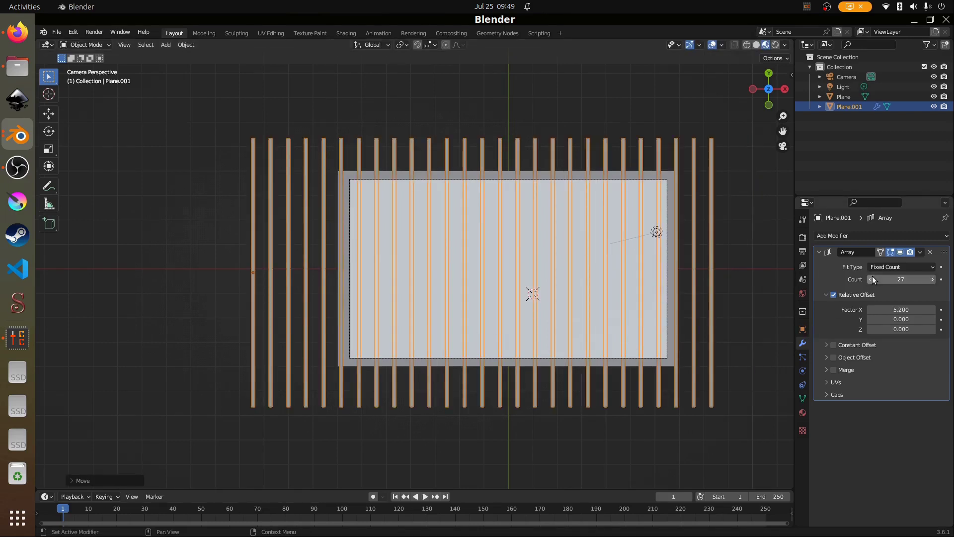
pyautogui.click(872, 276)
pyautogui.click(872, 277)
pyautogui.click(872, 276)
# - Move the array of strips about 2.2 m in positive X to centre it over the background plane
pyautogui.press('g')
pyautogui.press('x')
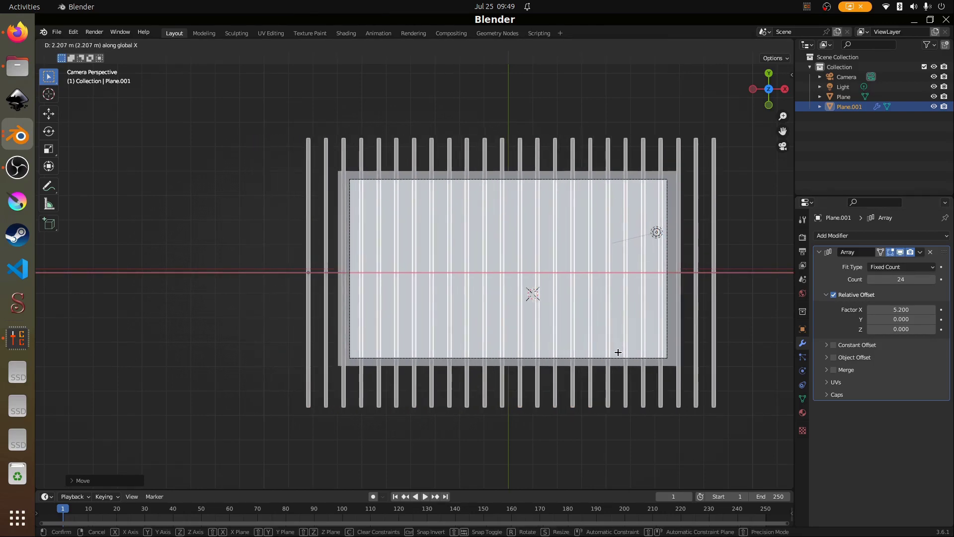
pyautogui.click(621, 354)
# - Reduce the array count to 22 and move the strips about 0.45 m in positive X to recentre them over the plane
pyautogui.click(869, 279)
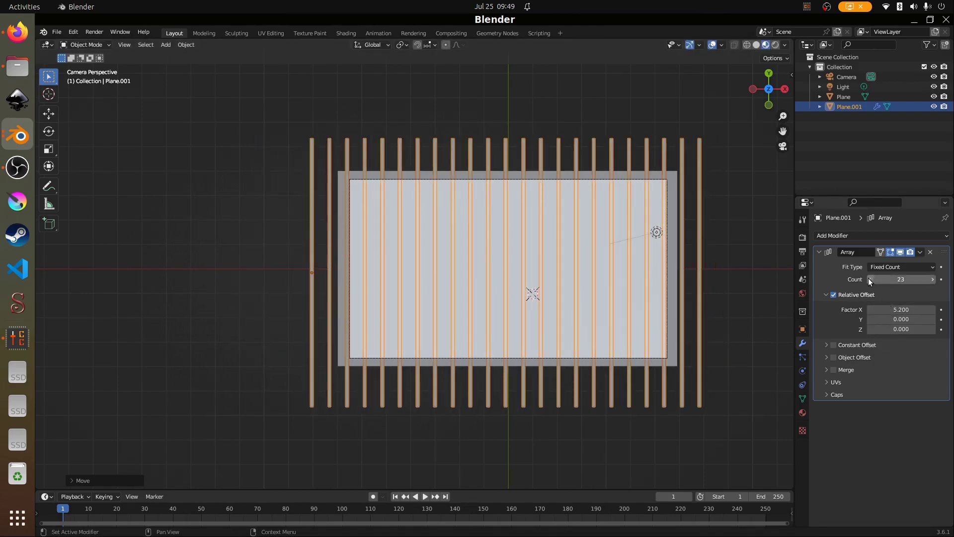
pyautogui.click(870, 279)
pyautogui.press('g')
pyautogui.press('x')
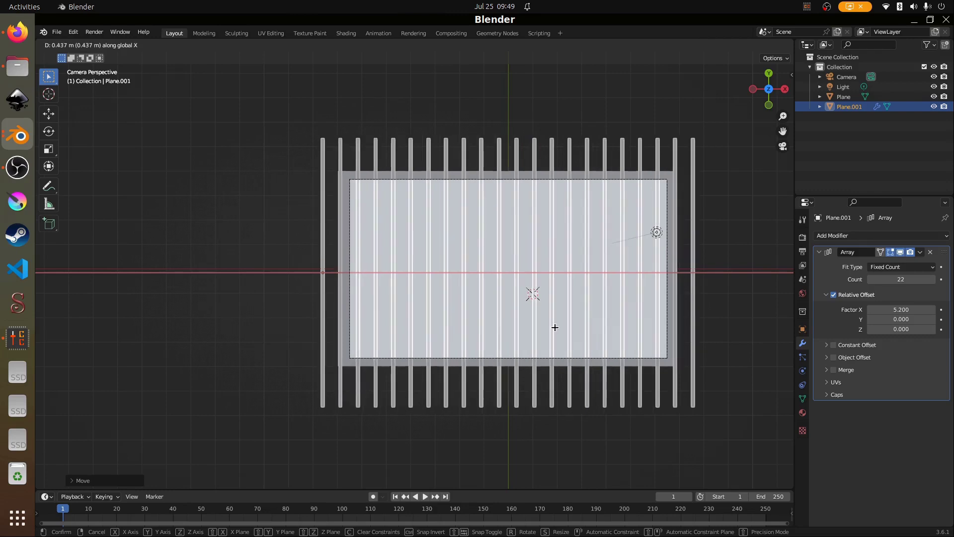
pyautogui.click(556, 327)
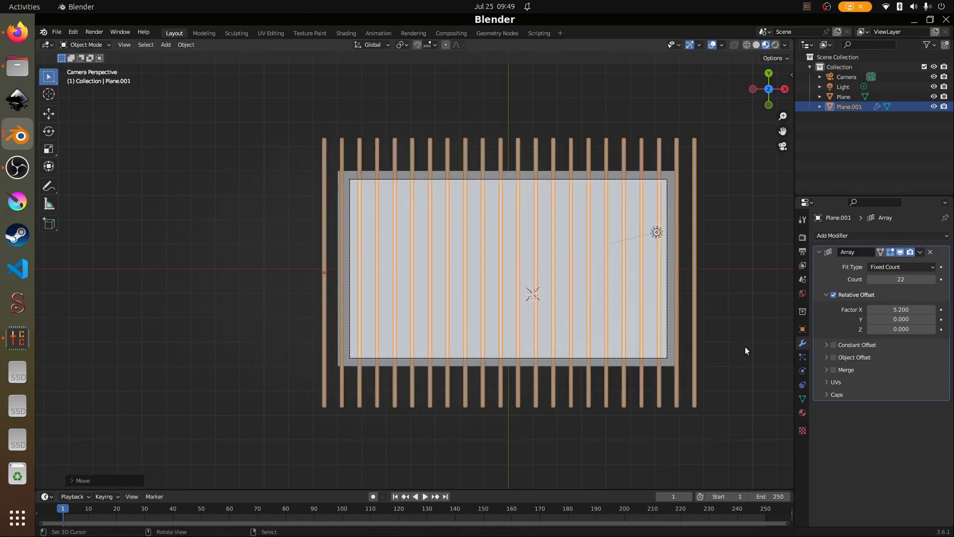
# - Add a Displace modifier to the array of strips and create a new texture for it
pyautogui.click(845, 236)
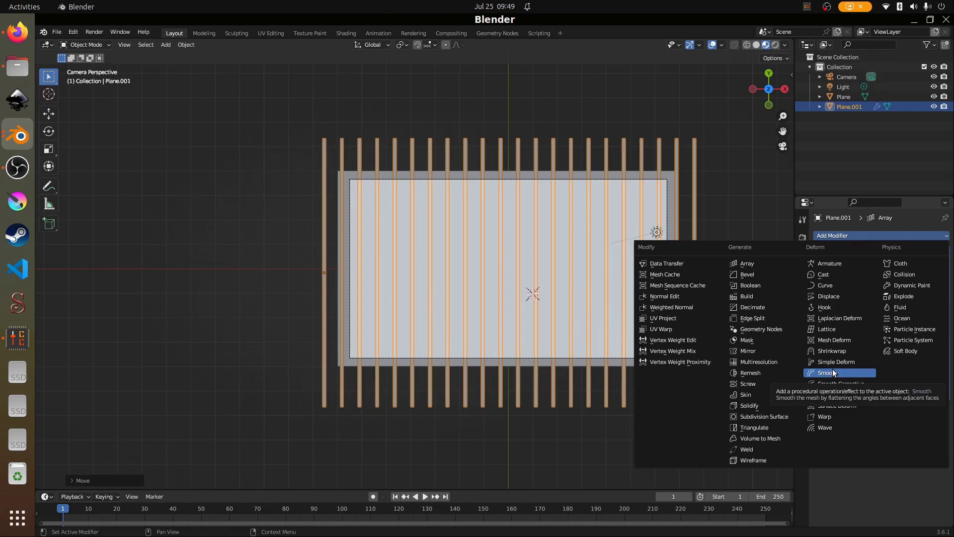
pyautogui.click(842, 295)
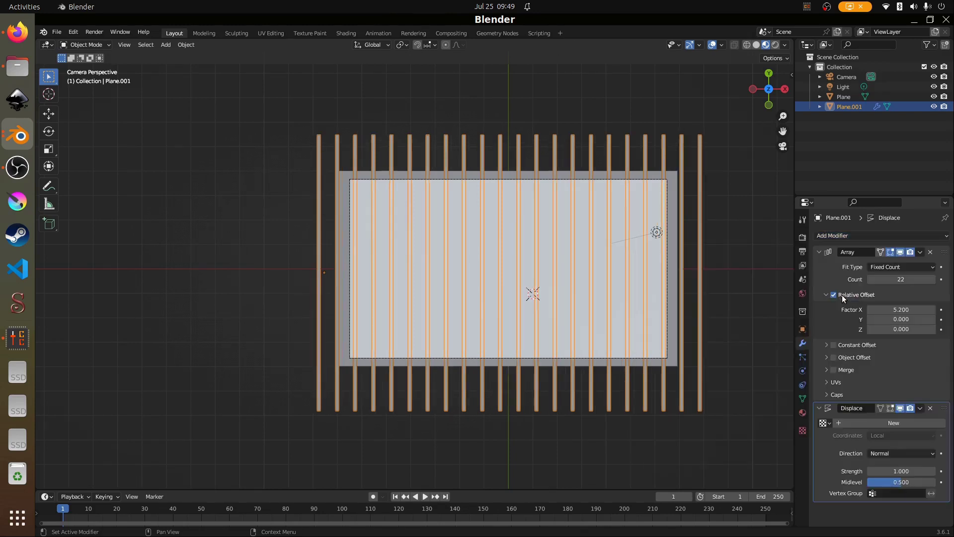
pyautogui.scroll(1, 559, 316)
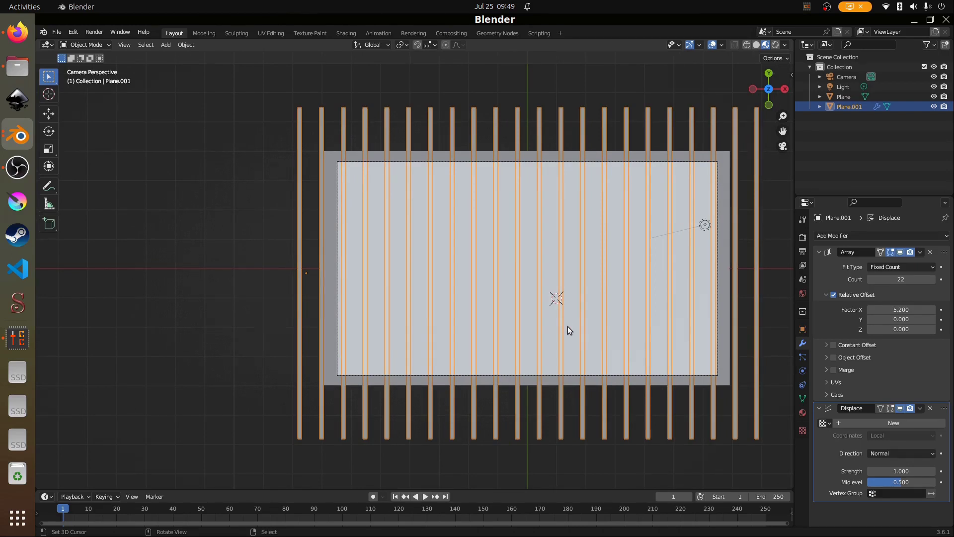
pyautogui.scroll(-1, 568, 326)
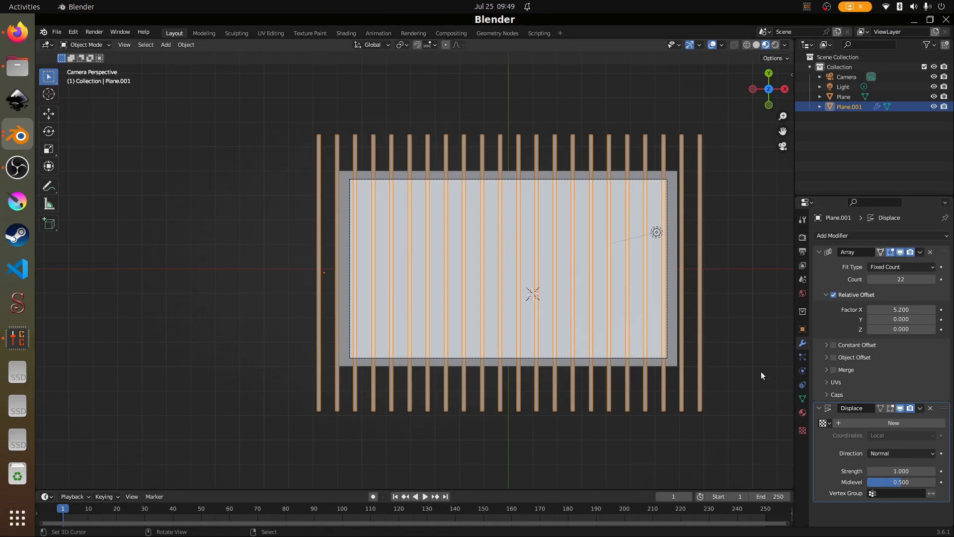
pyautogui.click(851, 424)
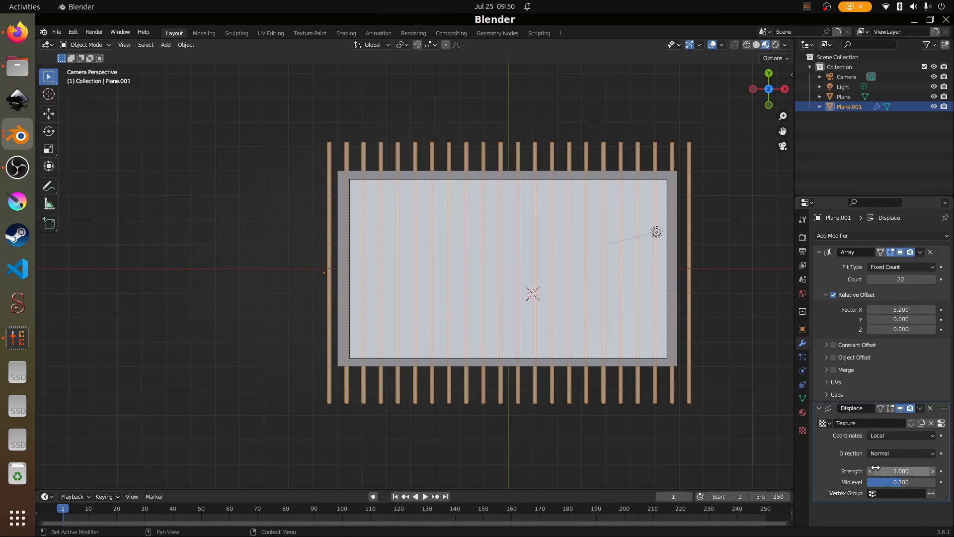
# - Change the Displace texture's type to Stucci
pyautogui.click(801, 431)
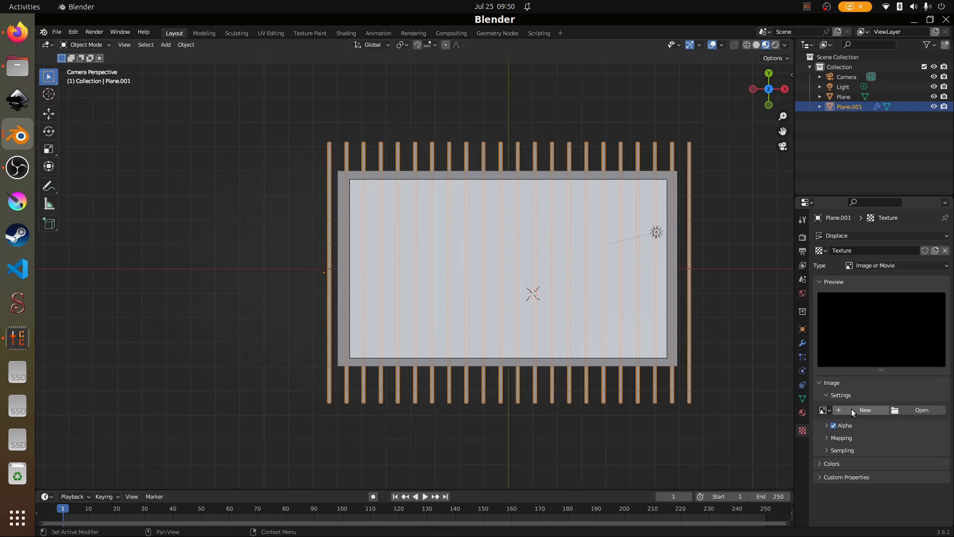
pyautogui.click(877, 264)
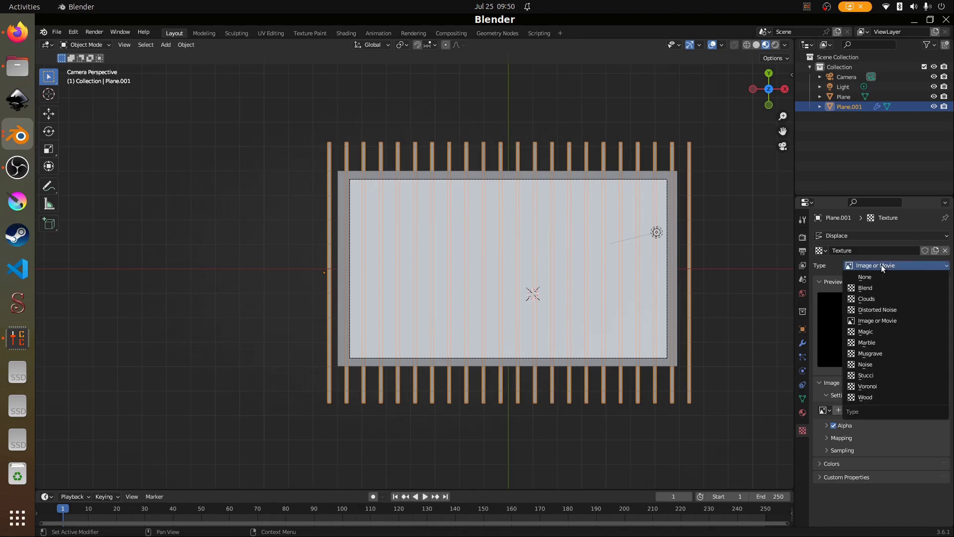
pyautogui.click(881, 378)
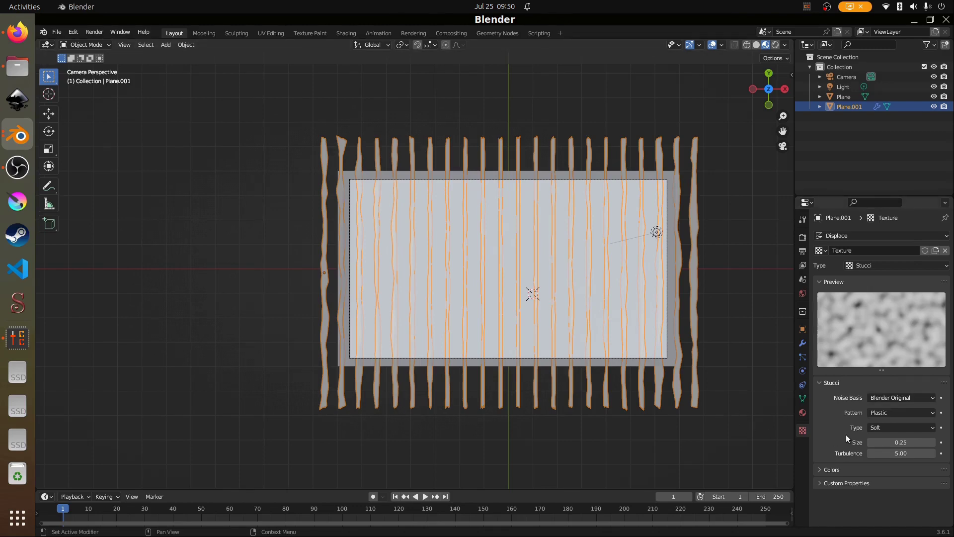
# - Set the Stucci texture's size to 1.99 and its turbulence to 3.50
pyautogui.click(883, 454)
pyautogui.press('Return')
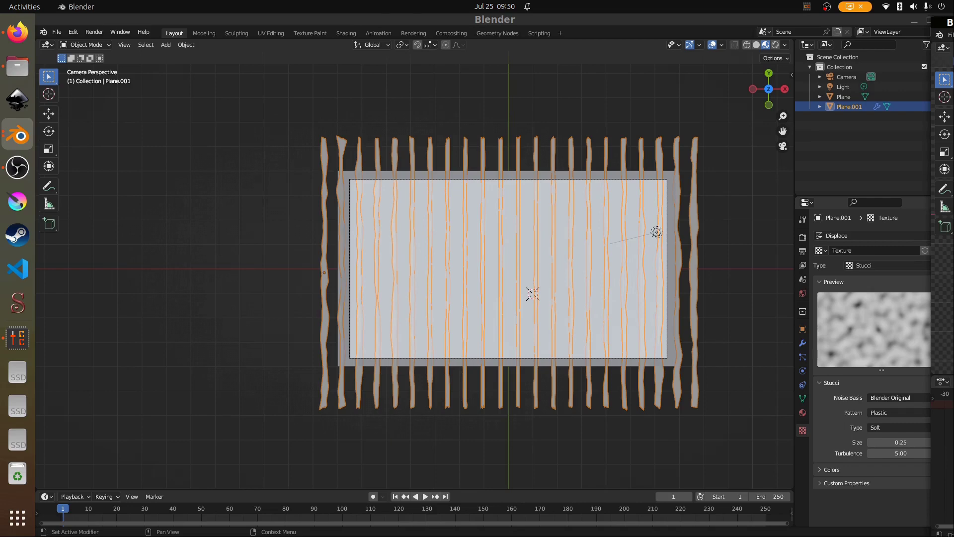
pyautogui.click(887, 441)
pyautogui.write('1.99')
pyautogui.press('Return')
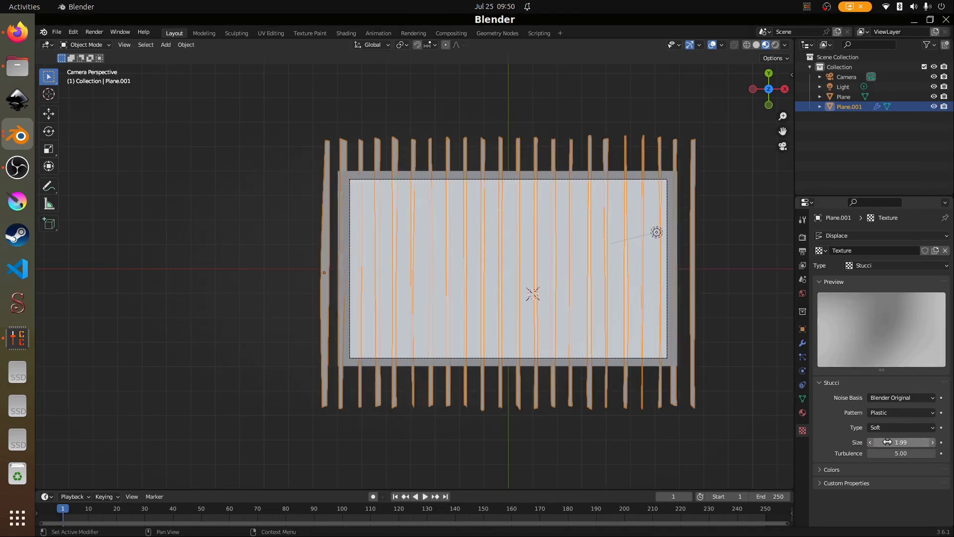
pyautogui.click(882, 453)
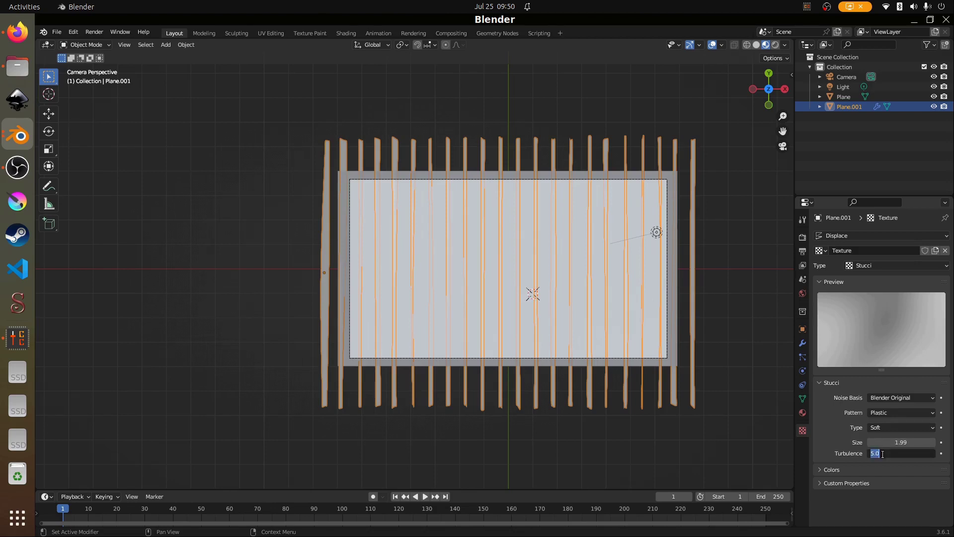
pyautogui.write('3.50')
pyautogui.press('Return')
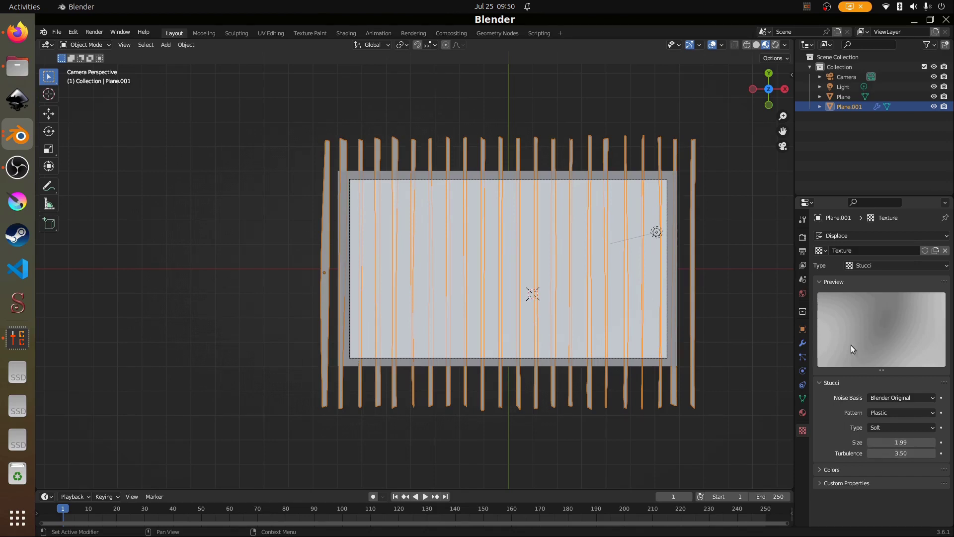
# - Try Y as the Displace modifier's direction and settle on X
pyautogui.click(804, 342)
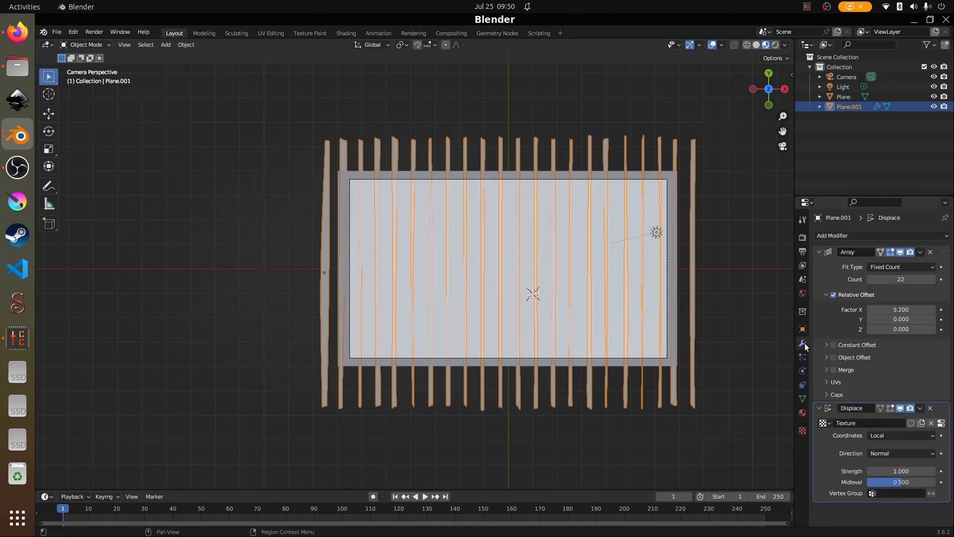
pyautogui.click(901, 453)
pyautogui.click(901, 455)
pyautogui.click(911, 449)
pyautogui.click(902, 431)
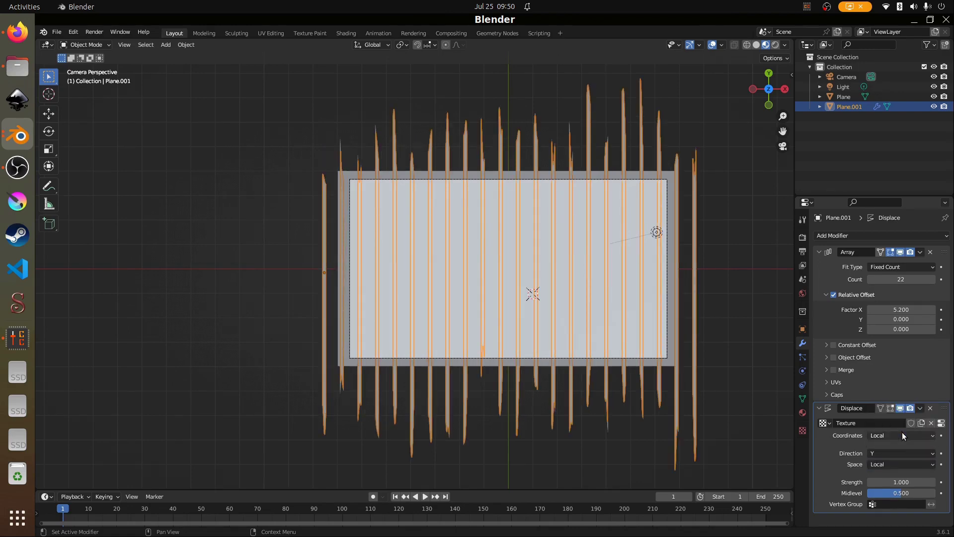
pyautogui.click(899, 451)
pyautogui.click(895, 440)
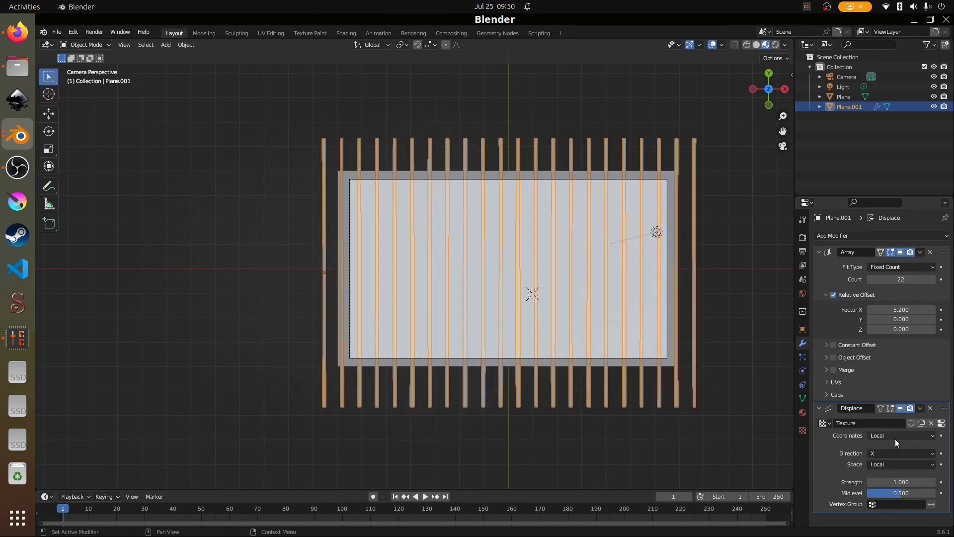
# - Set the Displace modifier's texture coordinates to Object
pyautogui.moveTo(746, 298); pyautogui.dragTo(752, 411, button='middle')
pyautogui.click(893, 434)
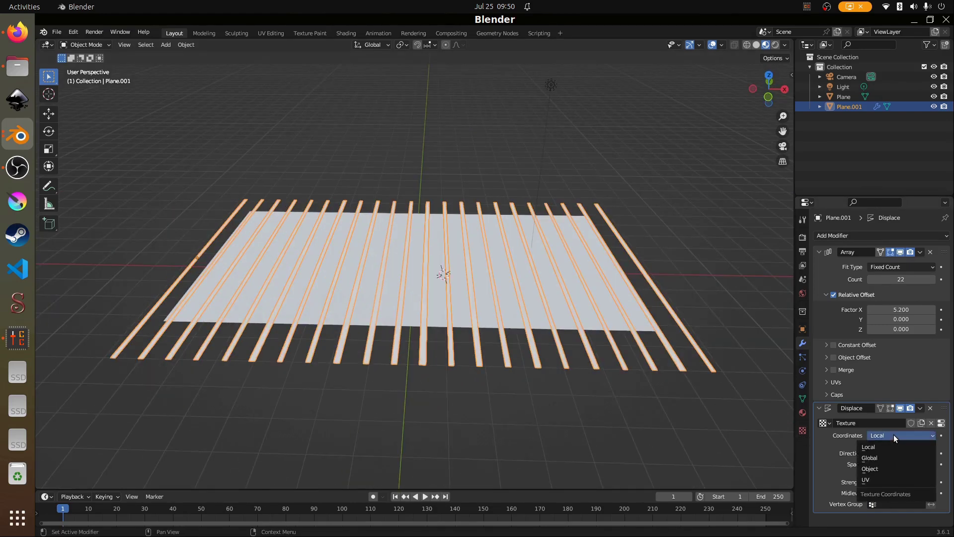
pyautogui.click(890, 468)
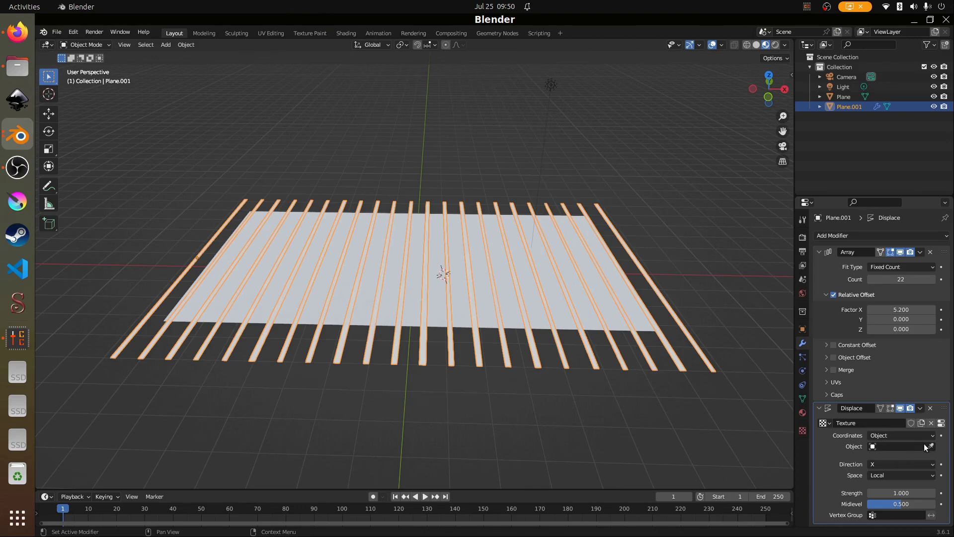
pyautogui.click(901, 463)
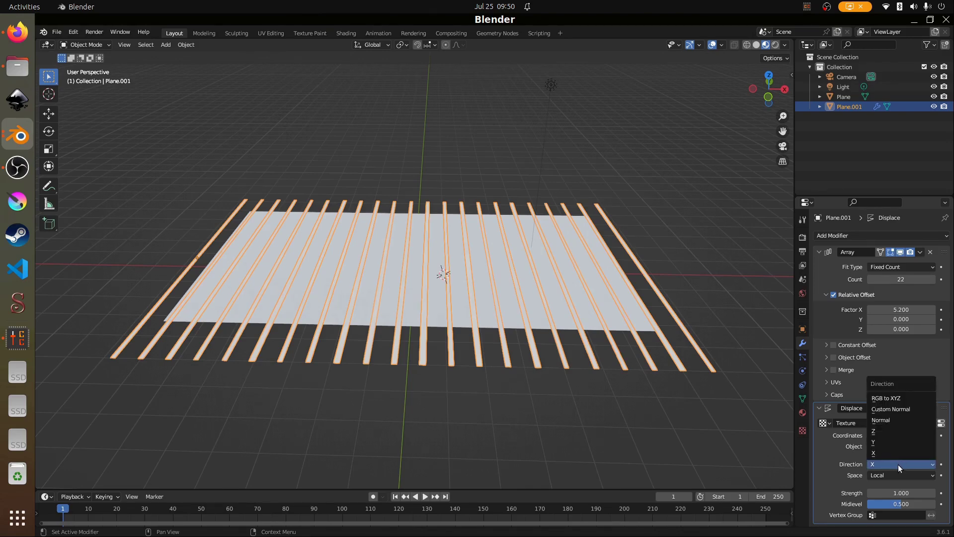
pyautogui.click(898, 464)
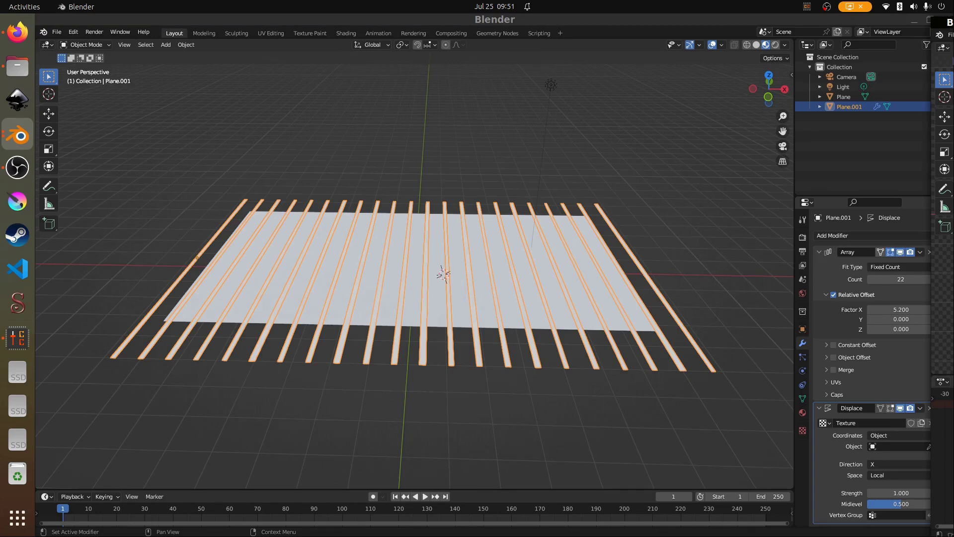
pyautogui.click(780, 19)
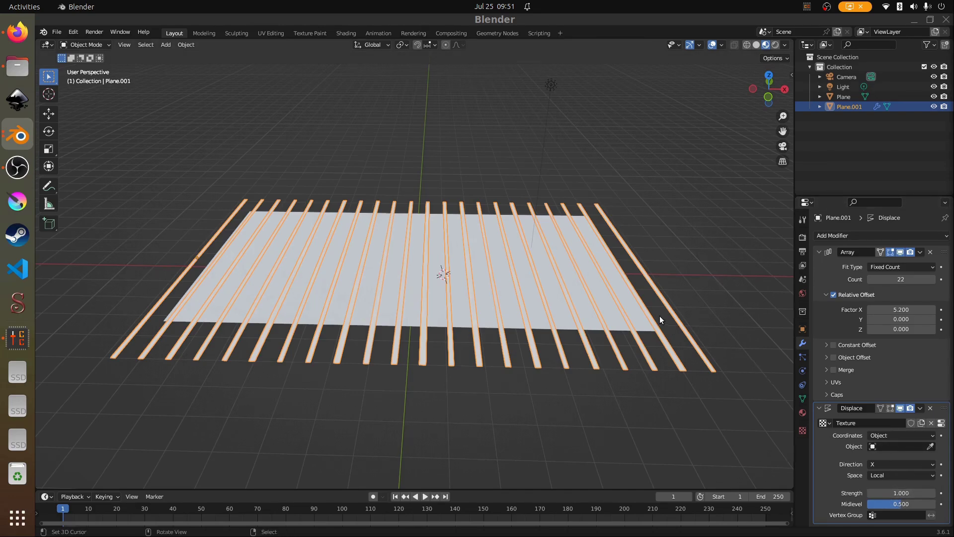
pyautogui.moveTo(652, 315); pyautogui.dragTo(642, 396, button='middle')
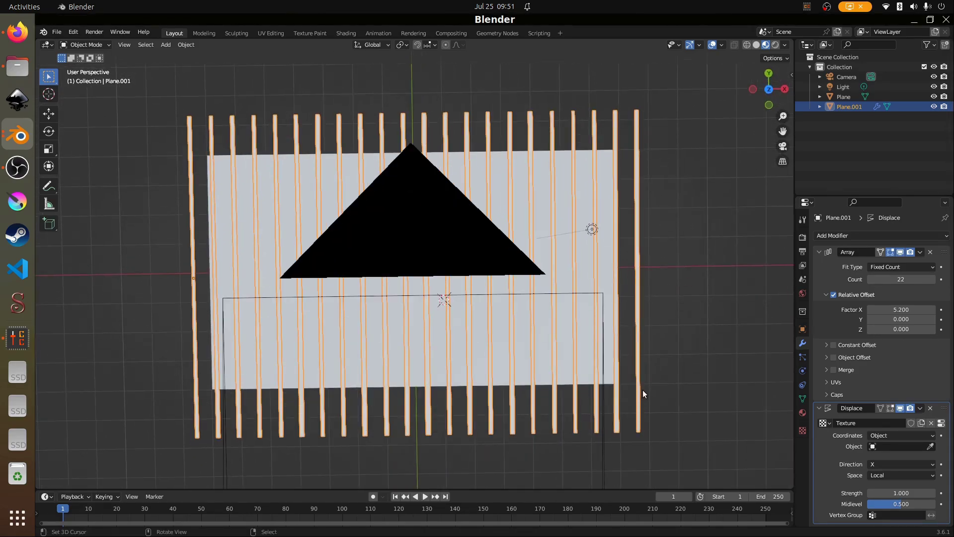
# - Place the 3D cursor just outside the outermost strip on the positive X side and add a sphere empty there
pyautogui.click(648, 280)
pyautogui.moveTo(655, 280); pyautogui.dragTo(648, 220, button='middle')
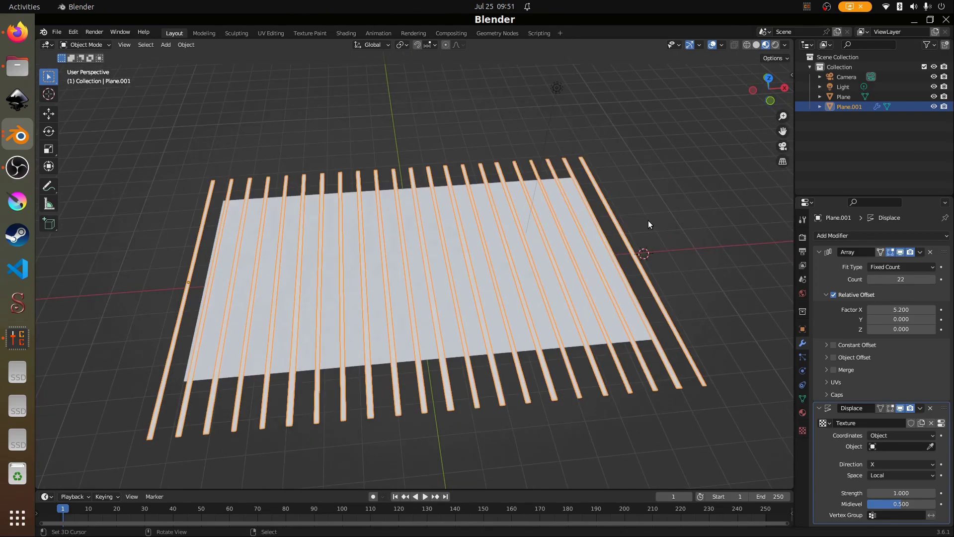
pyautogui.press('KP_0')
pyautogui.hotkey('shift', 'a')
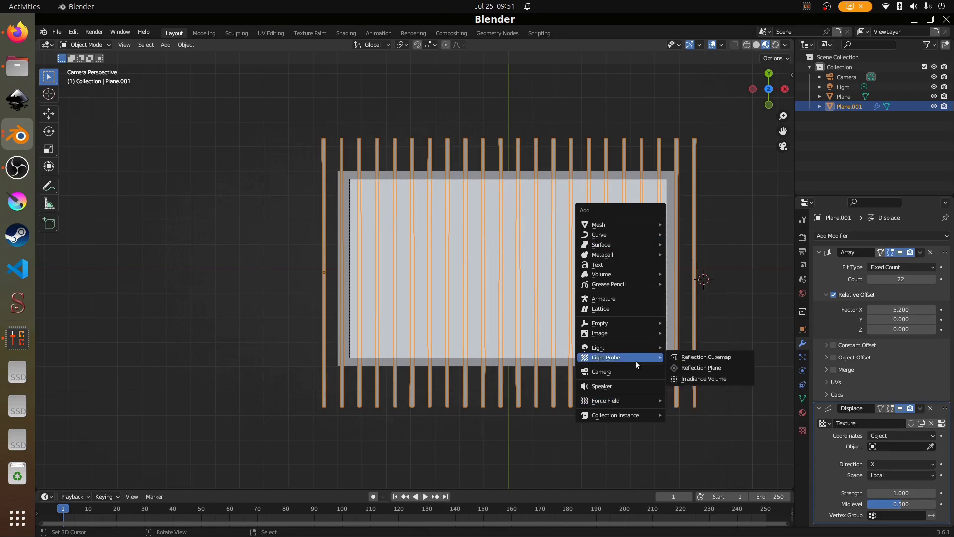
pyautogui.moveTo(639, 323)
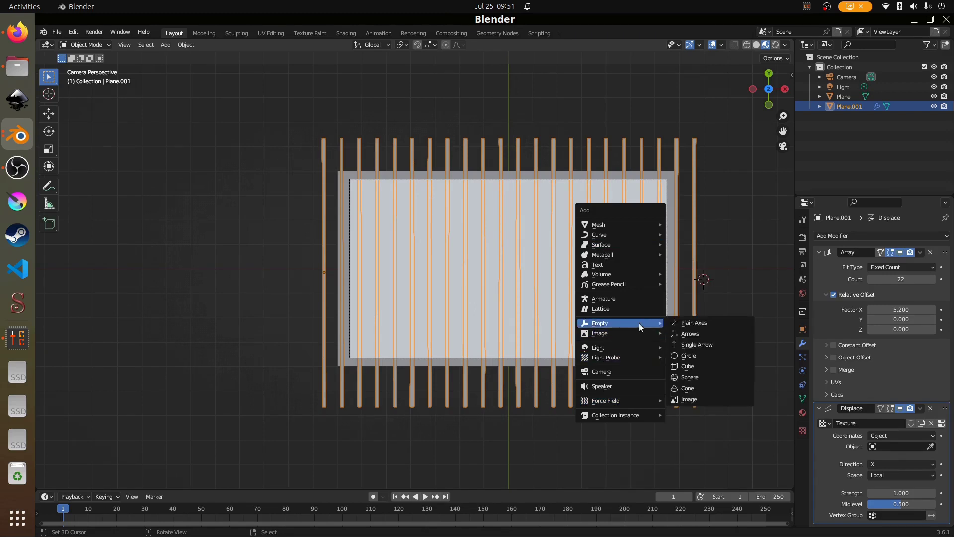
pyautogui.click(712, 377)
# - Scale the sphere empty to about 1.02 and move it along X to about 7.84 m
pyautogui.press('s')
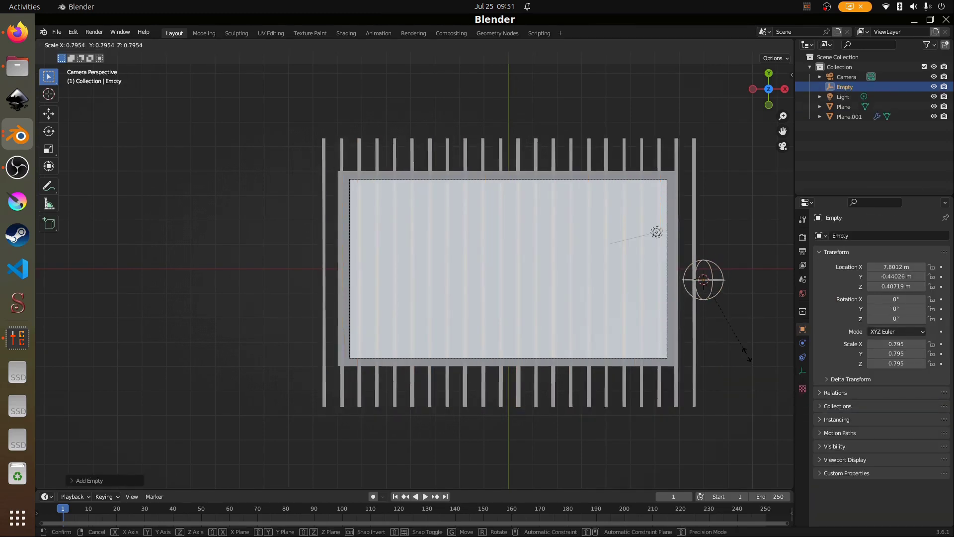
pyautogui.click(746, 353)
pyautogui.press('s')
pyautogui.click(714, 356)
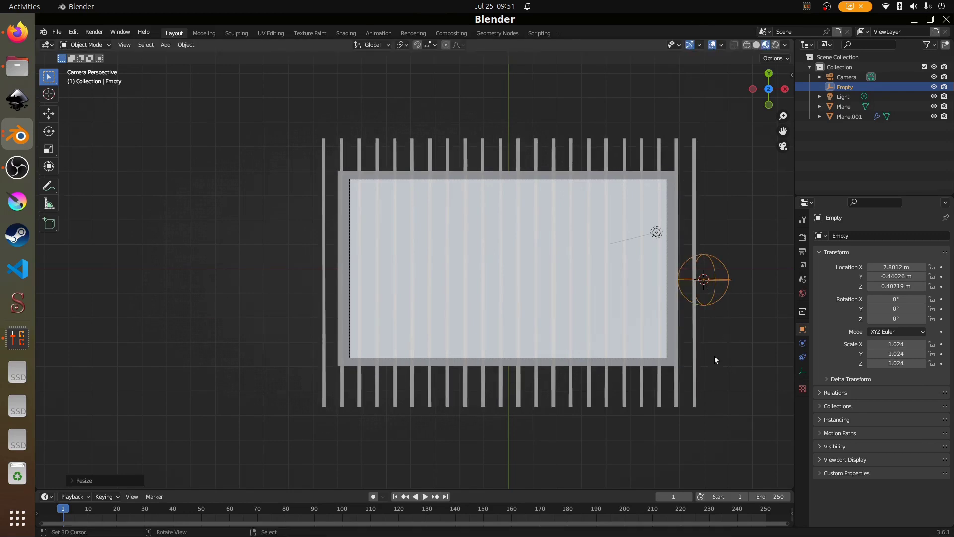
pyautogui.press('g')
pyautogui.press('x')
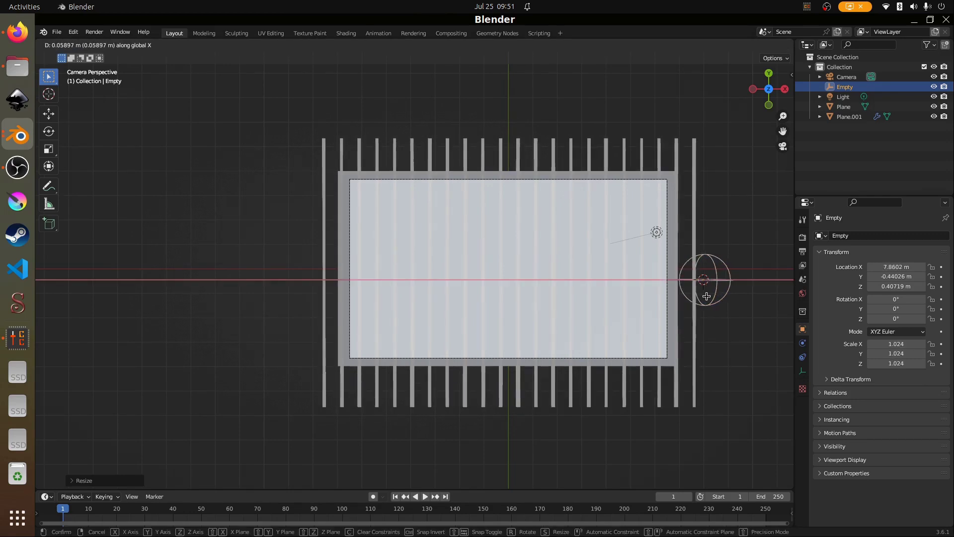
pyautogui.click(707, 298)
# - Assign the sphere empty as the coordinate object of the strips' Displace modifier
pyautogui.click(692, 340)
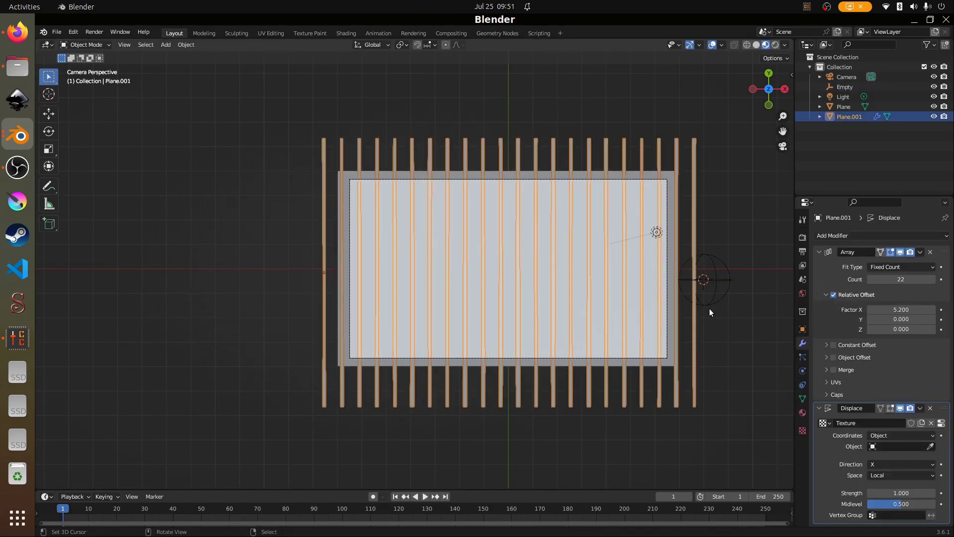
pyautogui.click(717, 294)
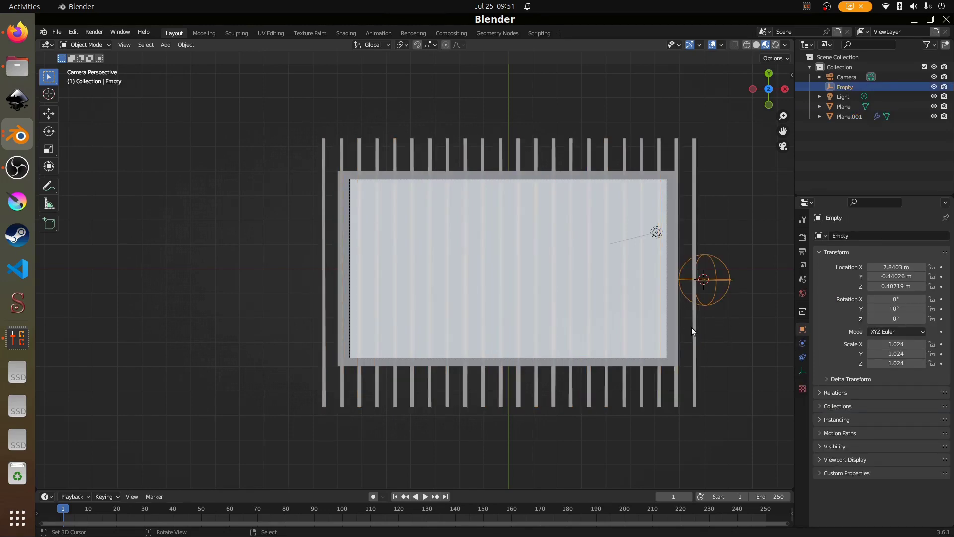
pyautogui.hotkey('ctrl', 'z')
pyautogui.click(930, 446)
pyautogui.click(714, 282)
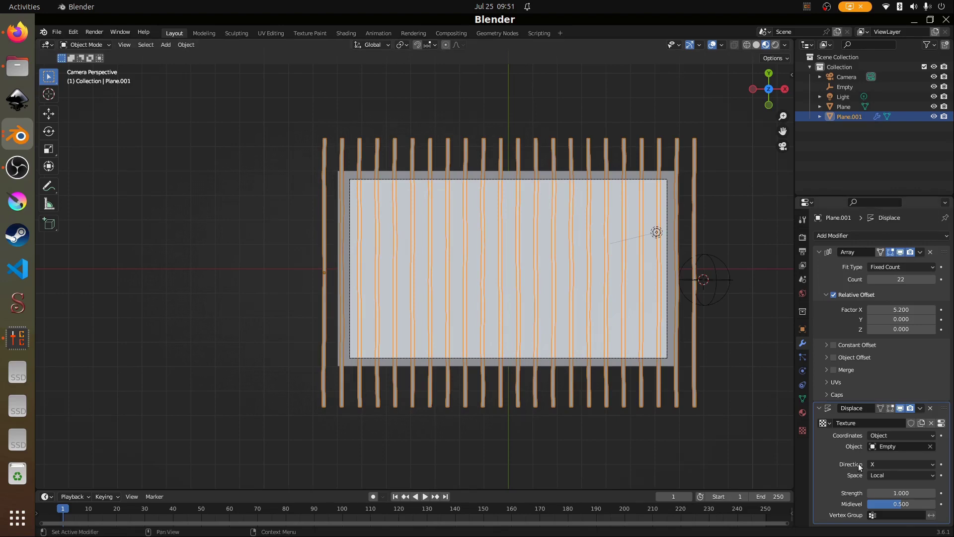
# - Slide the empty along Y to about -1.44 m to test its effect on the strips
pyautogui.click(717, 292)
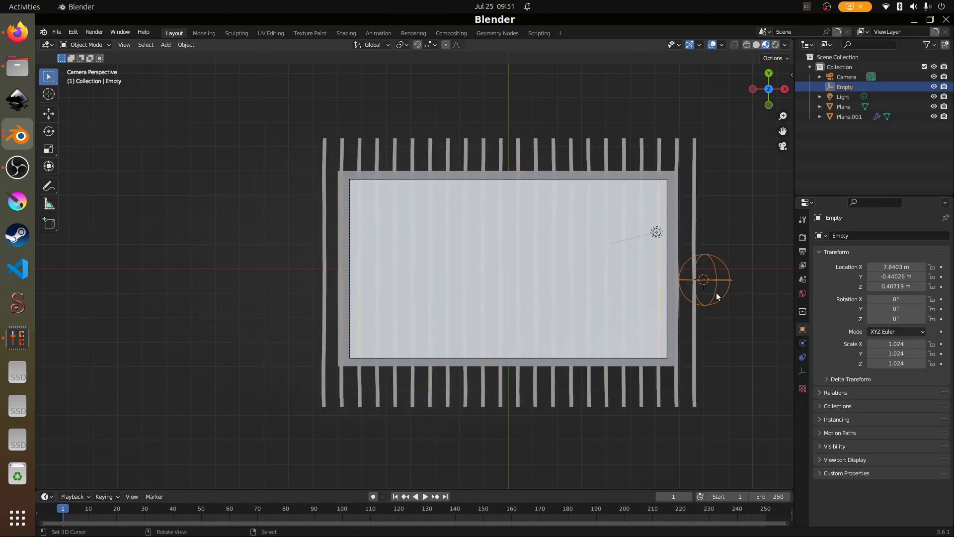
pyautogui.press('g')
pyautogui.press('y')
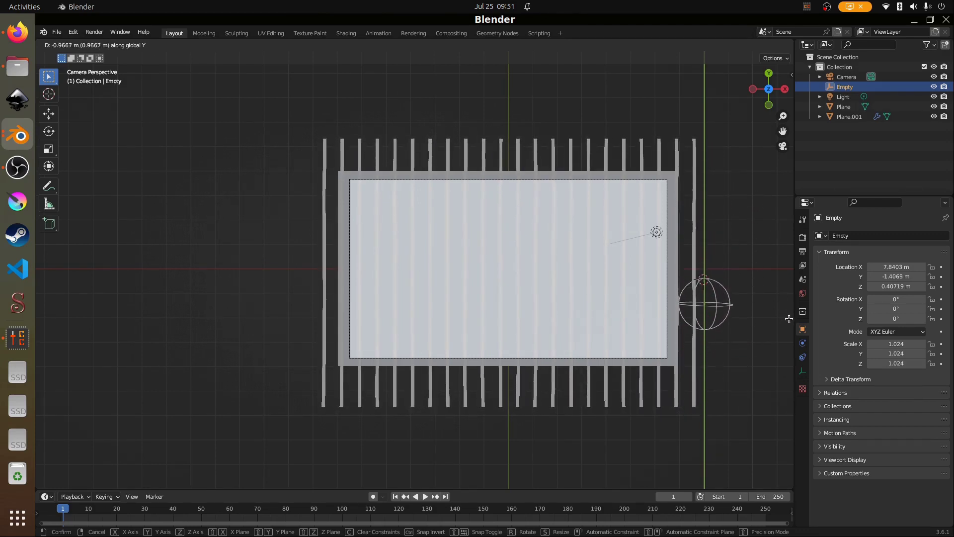
pyautogui.click(731, 347)
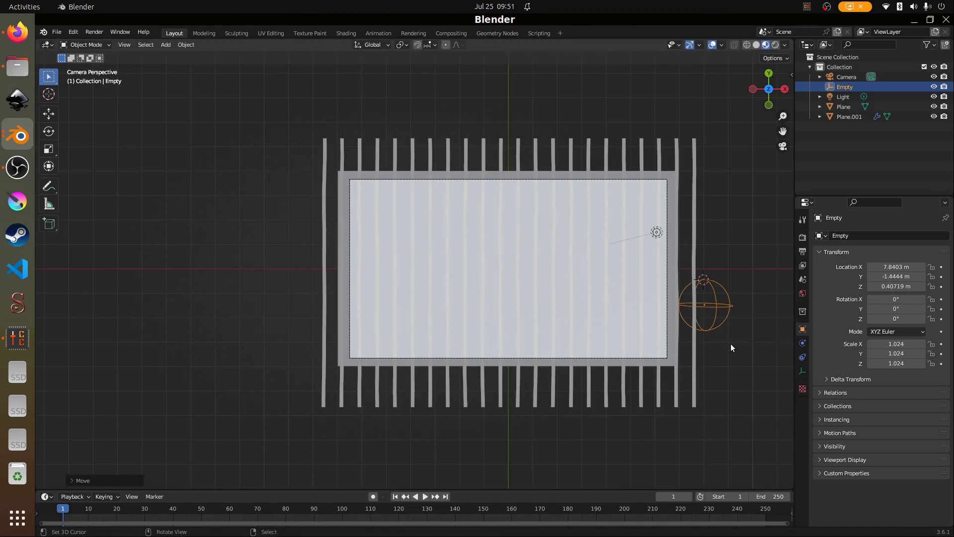
# - Set the strength of the strips' Displace modifier to 8
pyautogui.click(696, 403)
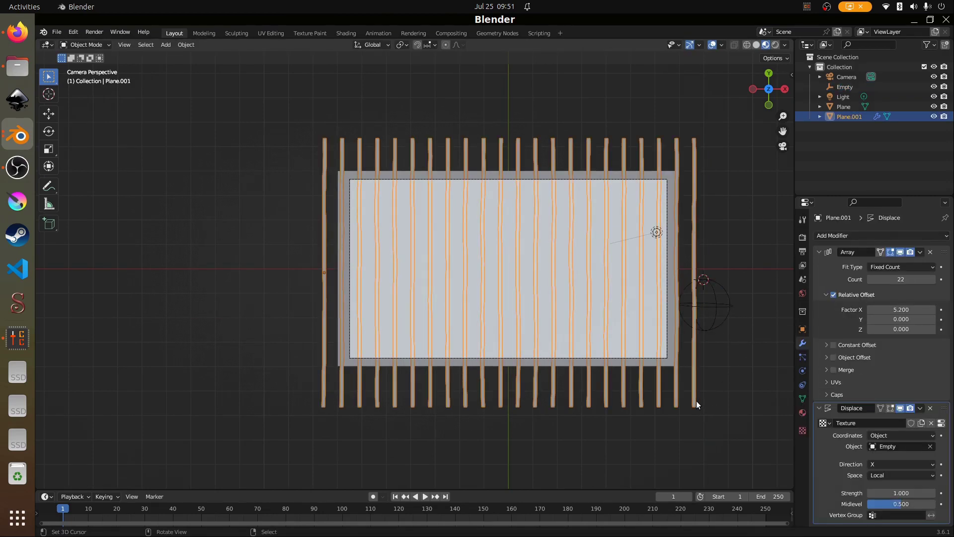
pyautogui.click(892, 493)
pyautogui.write('3')
pyautogui.press('Return')
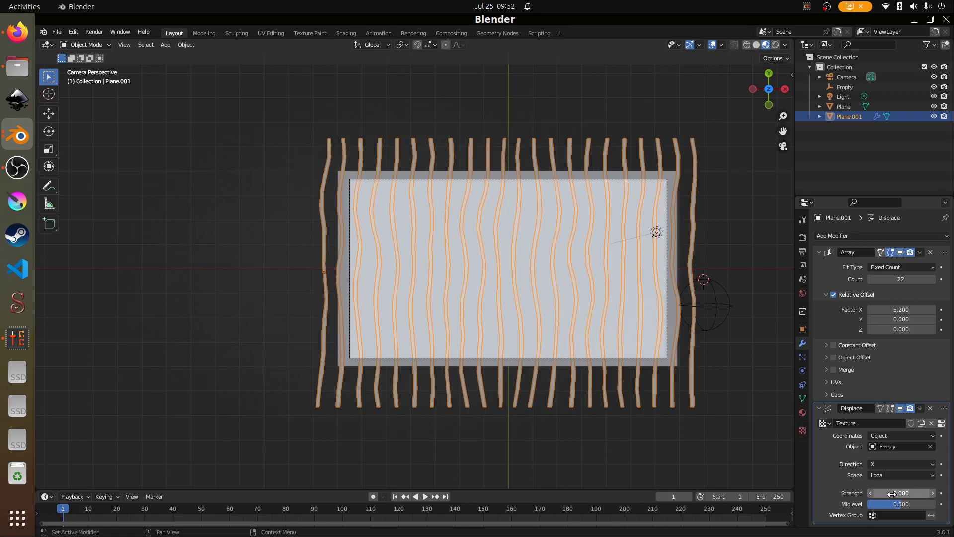
# - Slide the empty along Y to about 3.58 m to test the stronger displacement
pyautogui.click(714, 323)
pyautogui.press('g')
pyautogui.press('y')
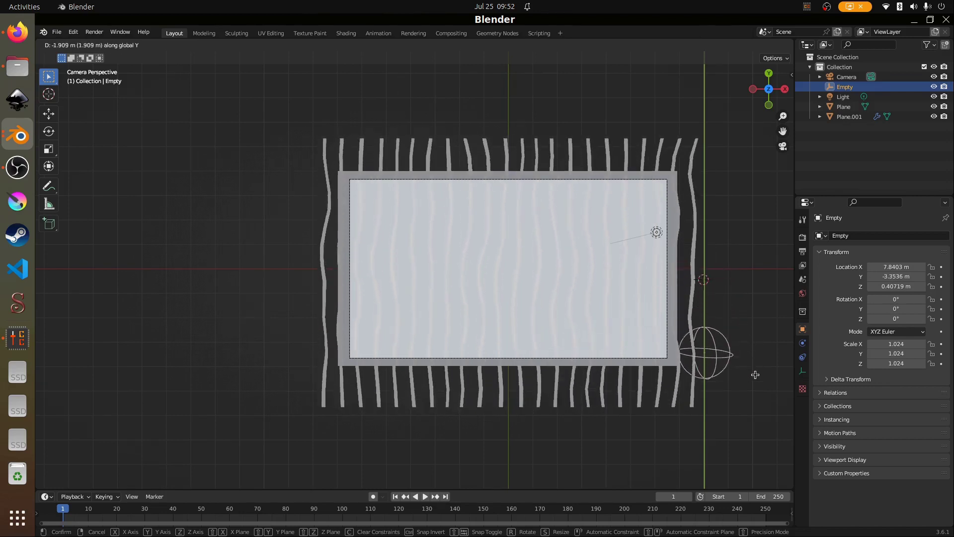
pyautogui.click(753, 195)
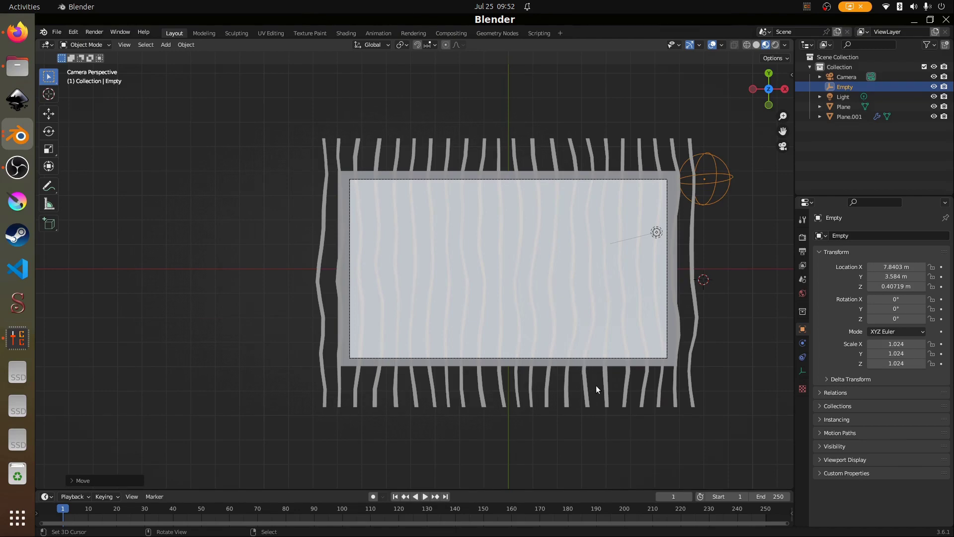
# - Duplicate the strips in place and rotate the copy 90° about the Z axis
pyautogui.click(605, 398)
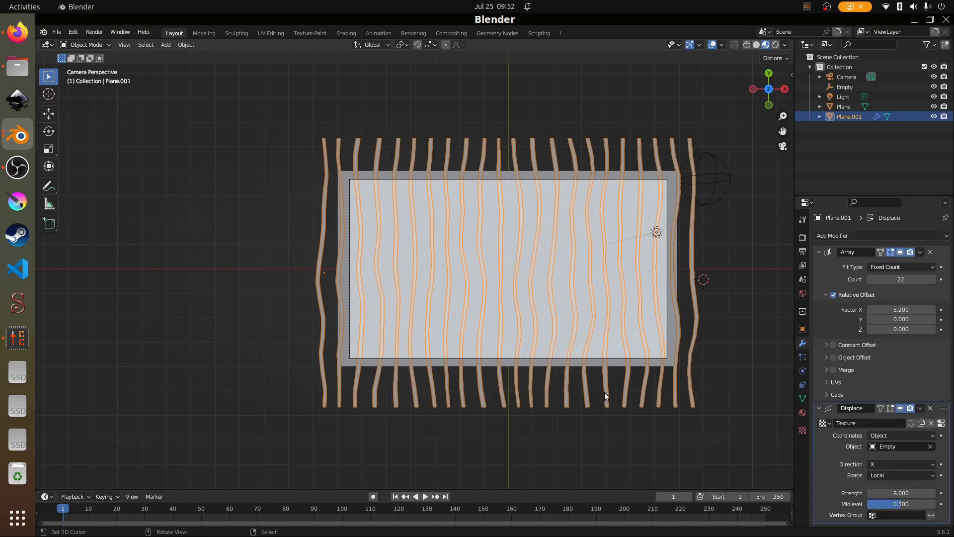
pyautogui.hotkey('shift', 'd')
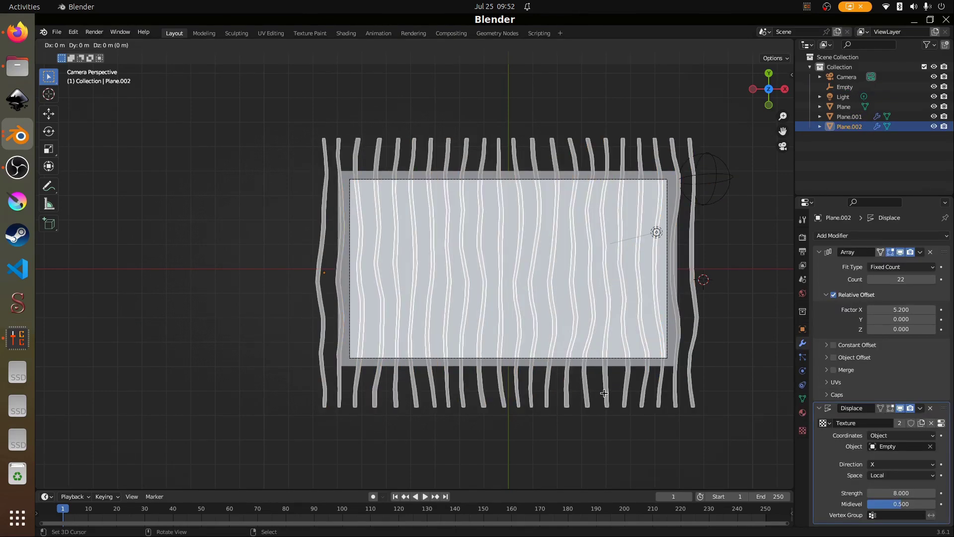
pyautogui.rightClick(610, 385)
pyautogui.write('r')
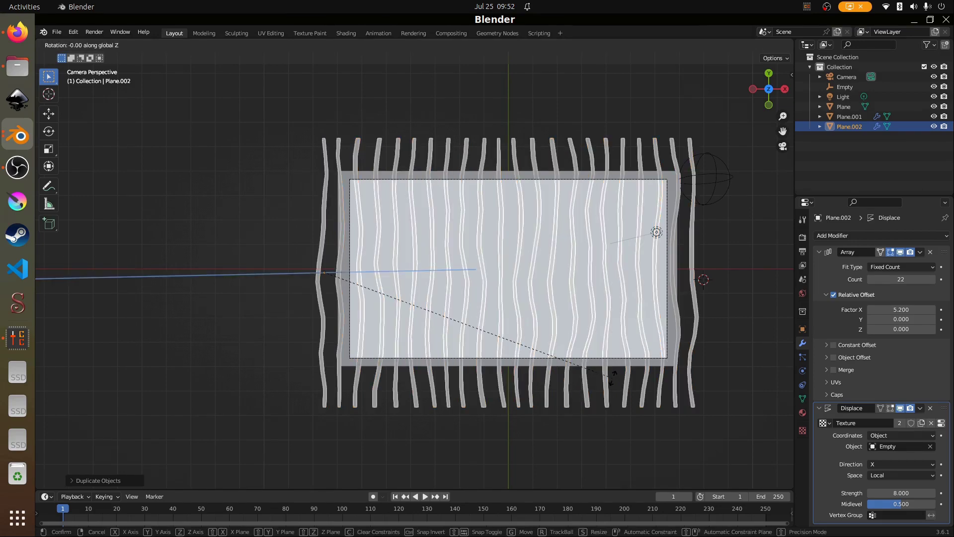
pyautogui.write('90')
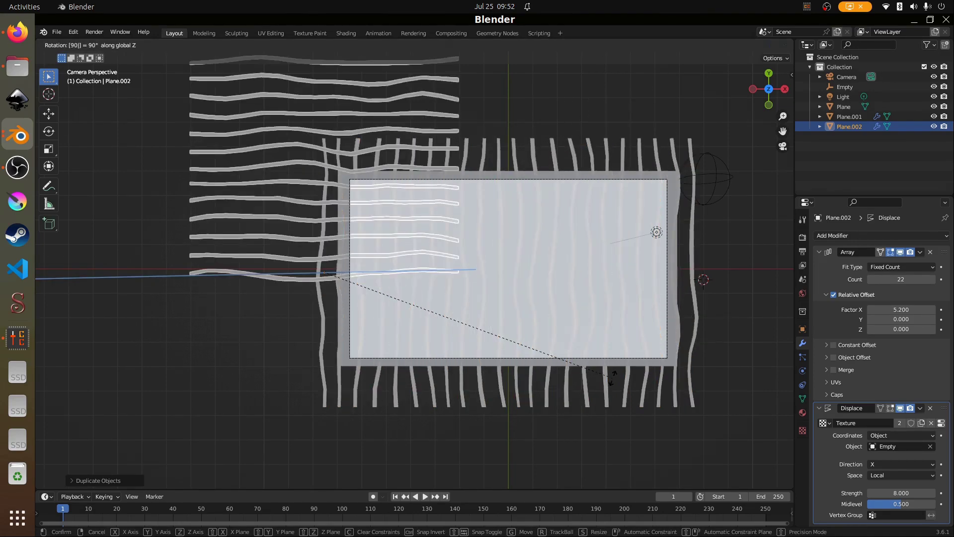
pyautogui.press('Return')
# - Move the rotated strips over the background plane and reduce their Array count to 15
pyautogui.press('g')
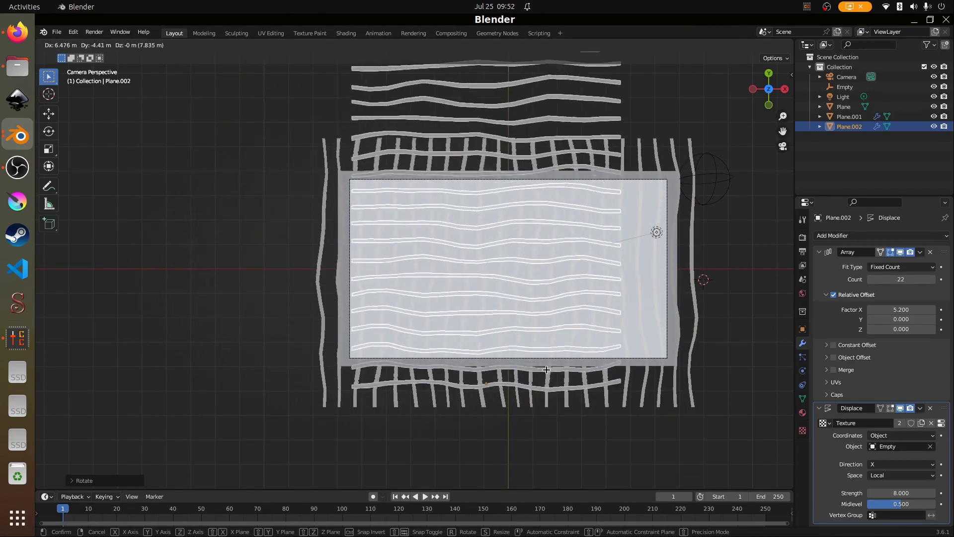
pyautogui.click(560, 446)
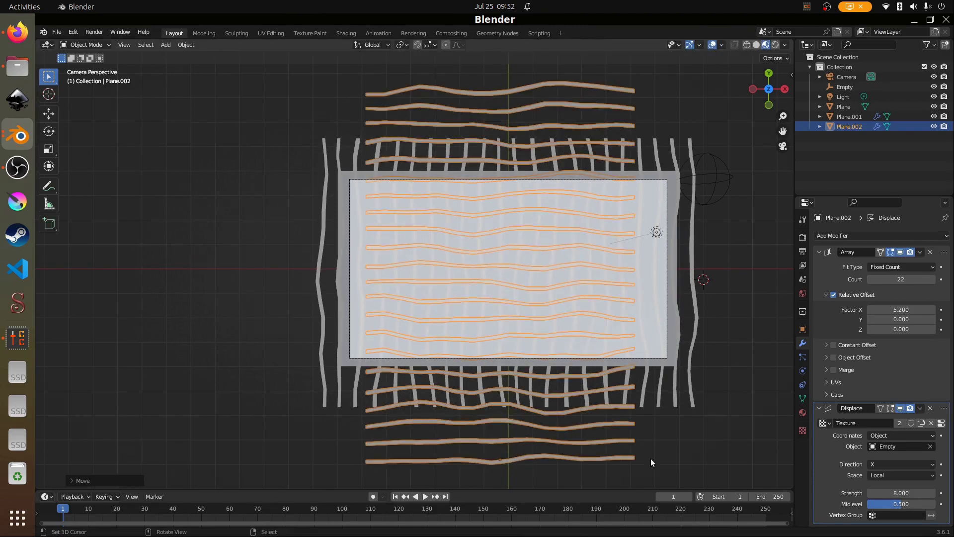
pyautogui.click(870, 279)
pyautogui.click(869, 279)
pyautogui.click(870, 279)
pyautogui.click(870, 279)
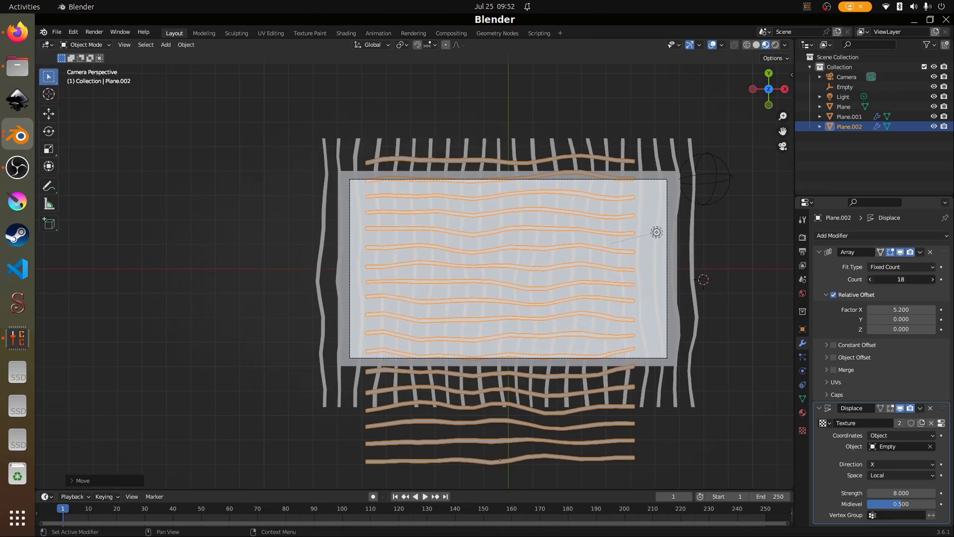
pyautogui.click(870, 279)
pyautogui.click(870, 279)
pyautogui.click(869, 280)
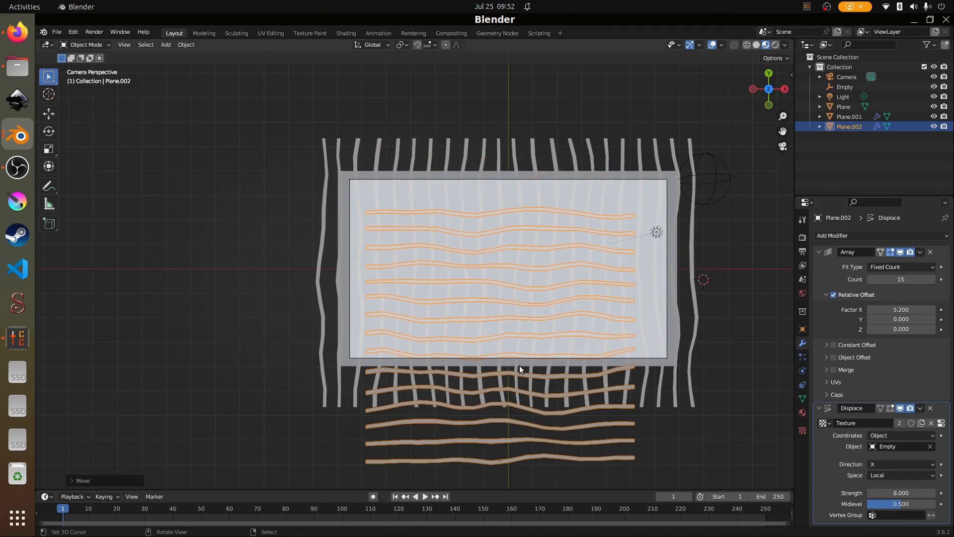
# - Move the rotated strips along Y so they cover the full height of the background plane
pyautogui.press('g')
pyautogui.press('y')
pyautogui.click(527, 297)
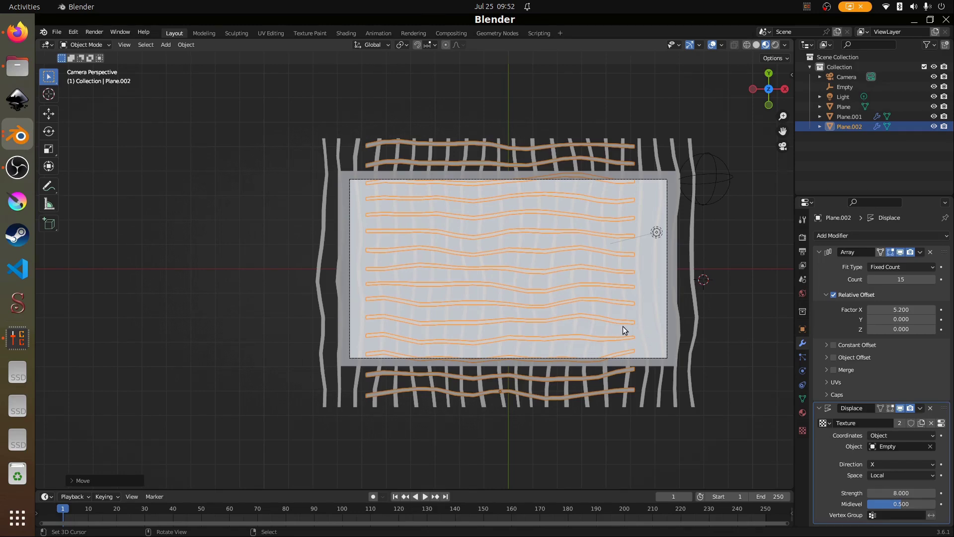
# - Stretch the rotated strips along X and shift them along X to span the full width of the original strips
pyautogui.press('s')
pyautogui.press('x')
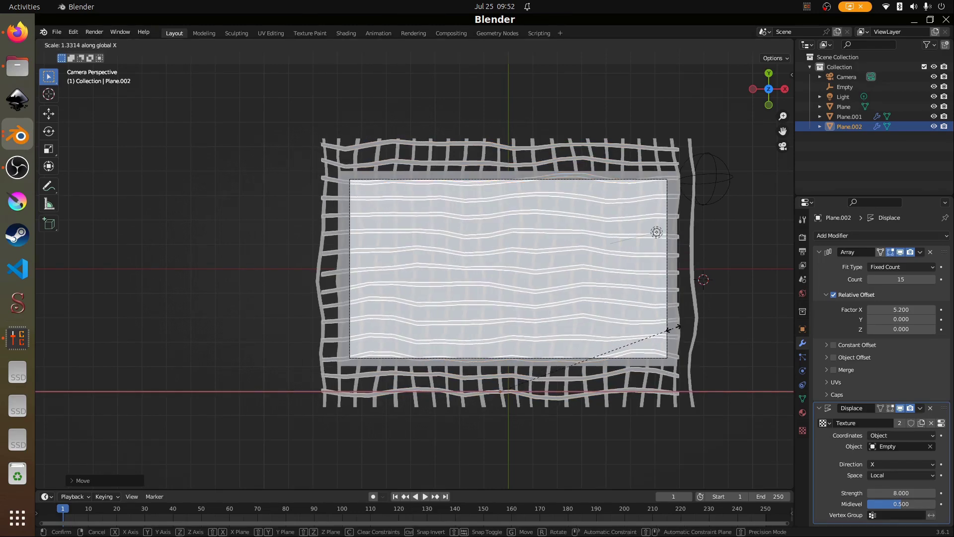
pyautogui.click(682, 330)
pyautogui.press('g')
pyautogui.click(640, 330)
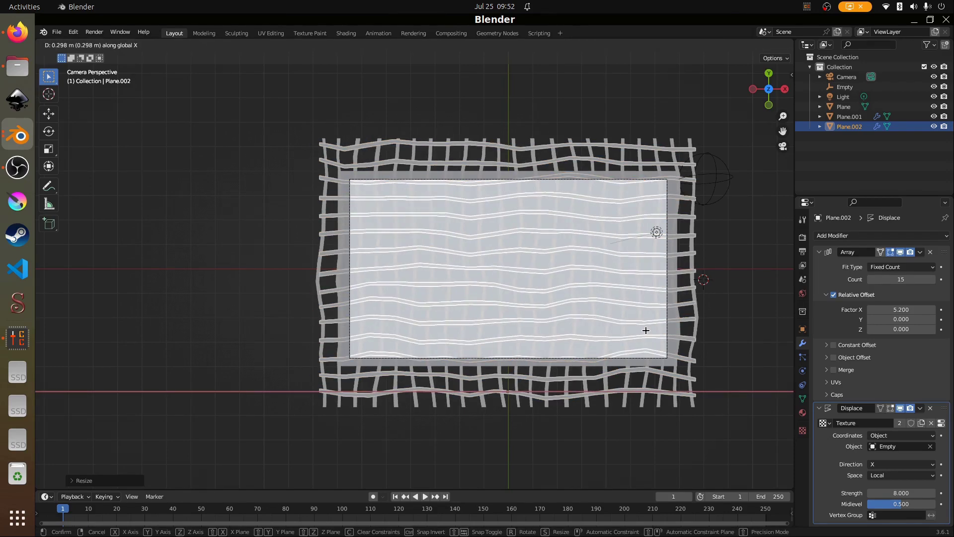
# - Slide the sphere empty along Y to about 2.37 m to shift the distortion of the whole grid
pyautogui.click(710, 189)
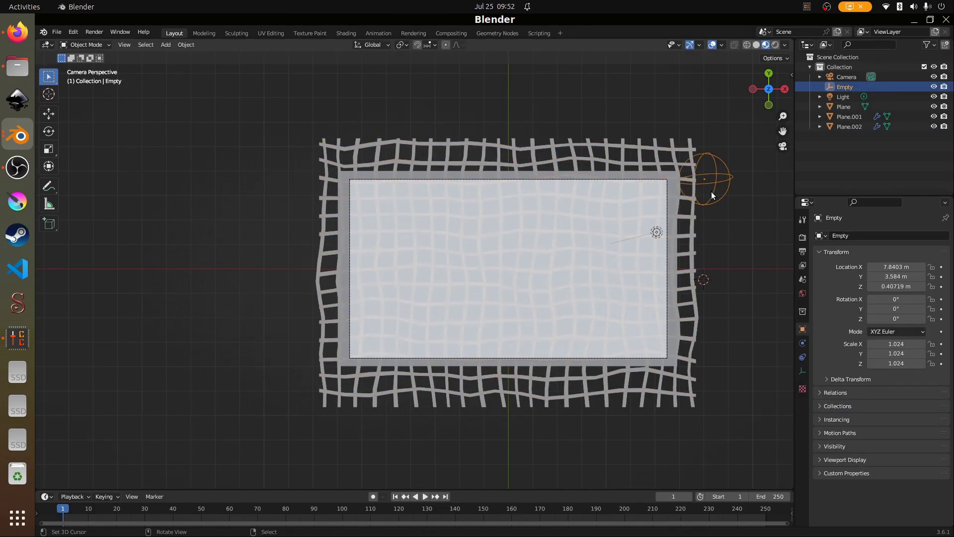
pyautogui.press('g')
pyautogui.press('y')
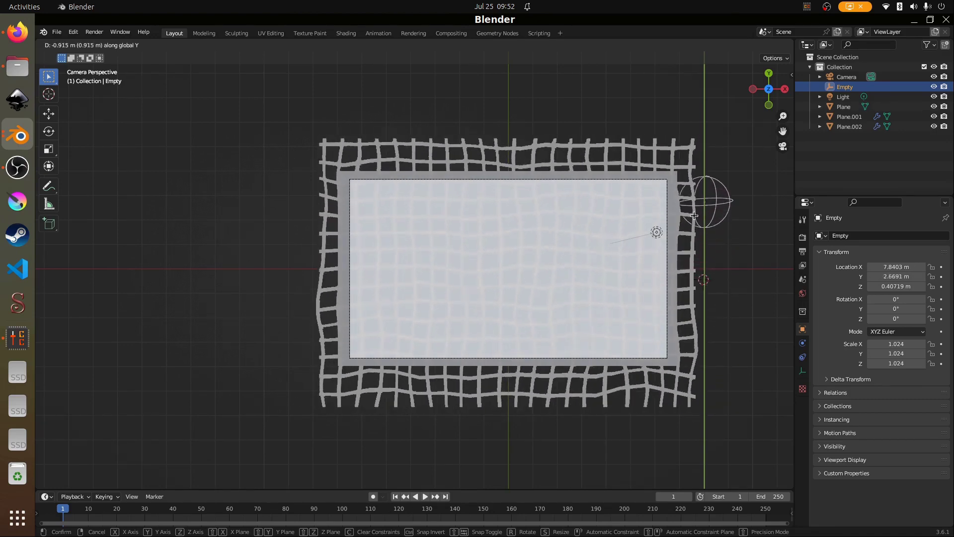
pyautogui.click(694, 222)
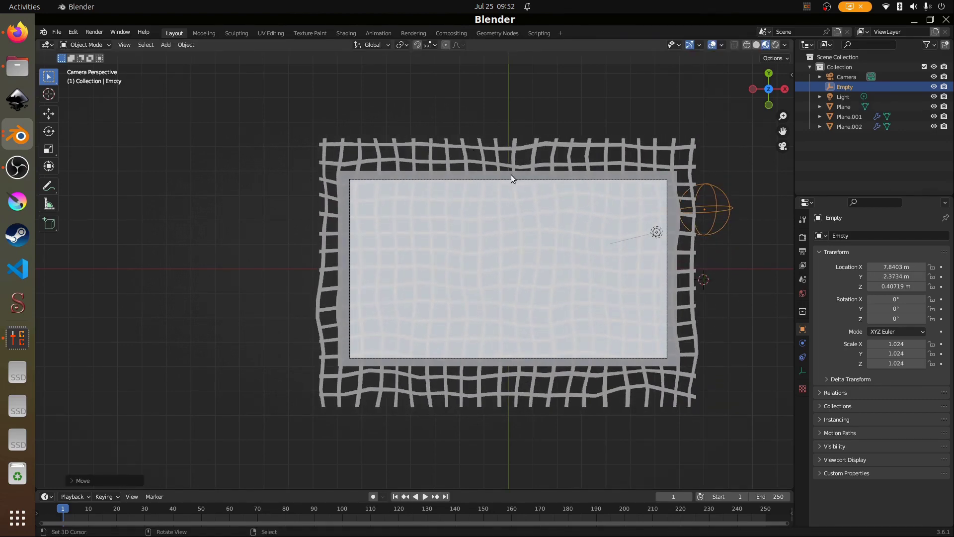
pyautogui.click(486, 180)
pyautogui.moveTo(480, 182); pyautogui.dragTo(473, 161, button='middle')
pyautogui.press('KP_0')
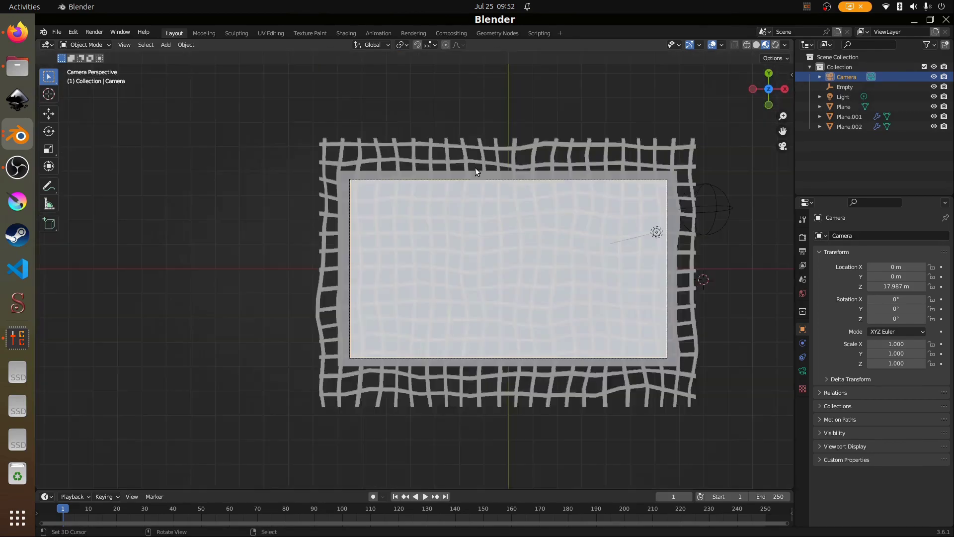
# - Set the camera's passepartout opacity to 1.000 in its viewport display settings
pyautogui.click(802, 370)
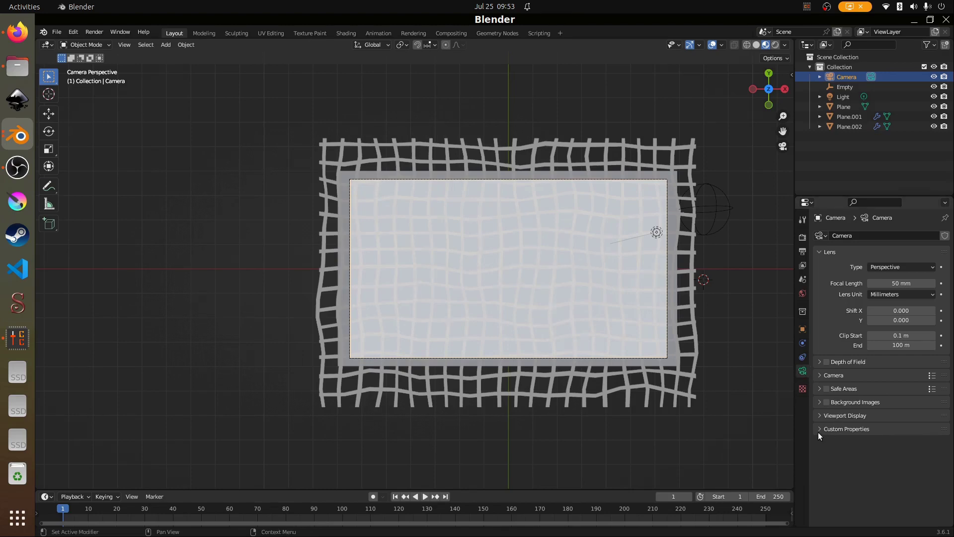
pyautogui.click(818, 416)
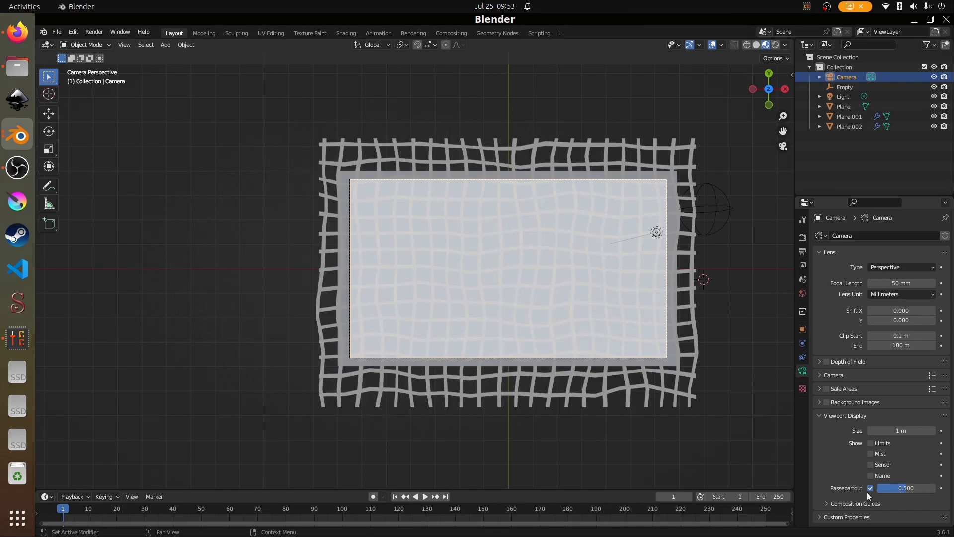
pyautogui.moveTo(901, 487); pyautogui.dragTo(933, 487)
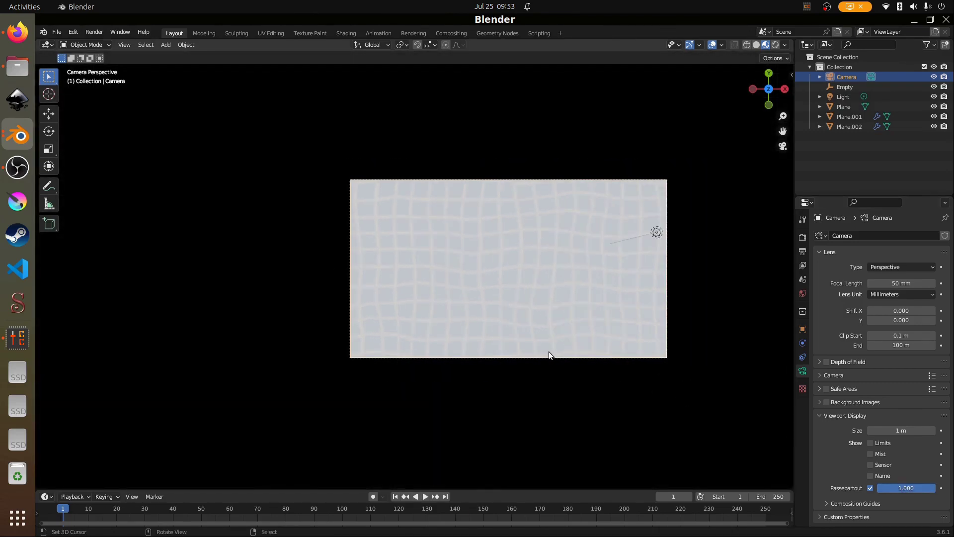
# - Slide the sphere empty further along positive Y while checking the grid distortion through the camera view
pyautogui.press('KP_0')
pyautogui.click(629, 162)
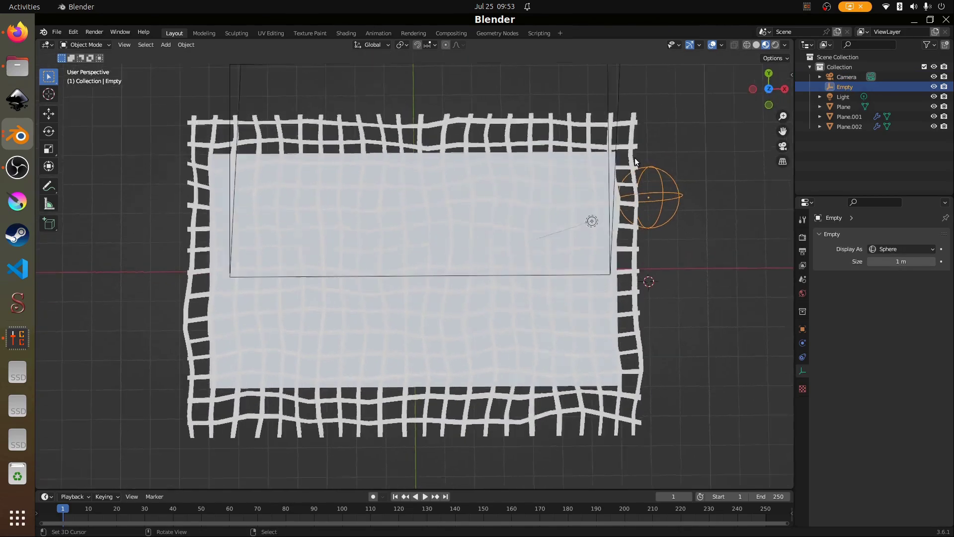
pyautogui.press('KP_0')
pyautogui.press('g')
pyautogui.press('y')
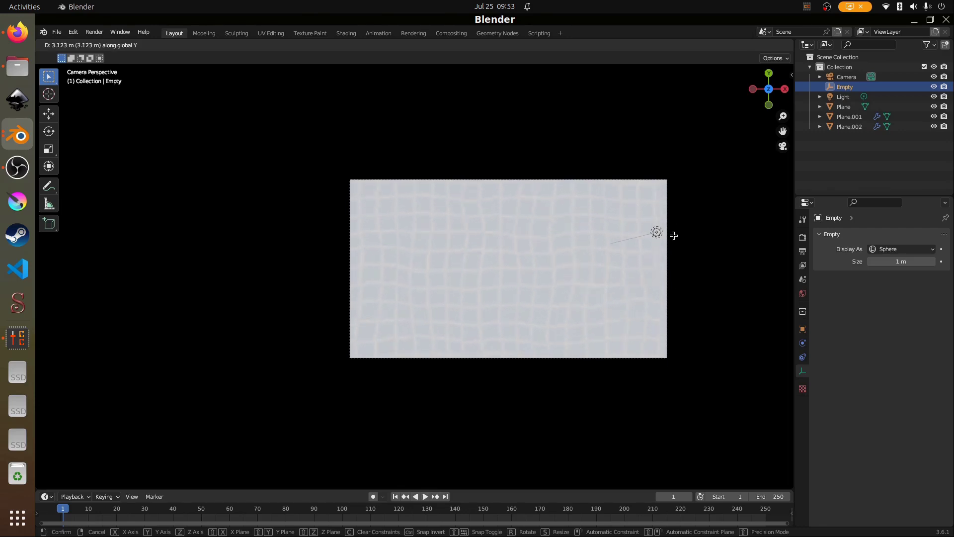
pyautogui.click(694, 285)
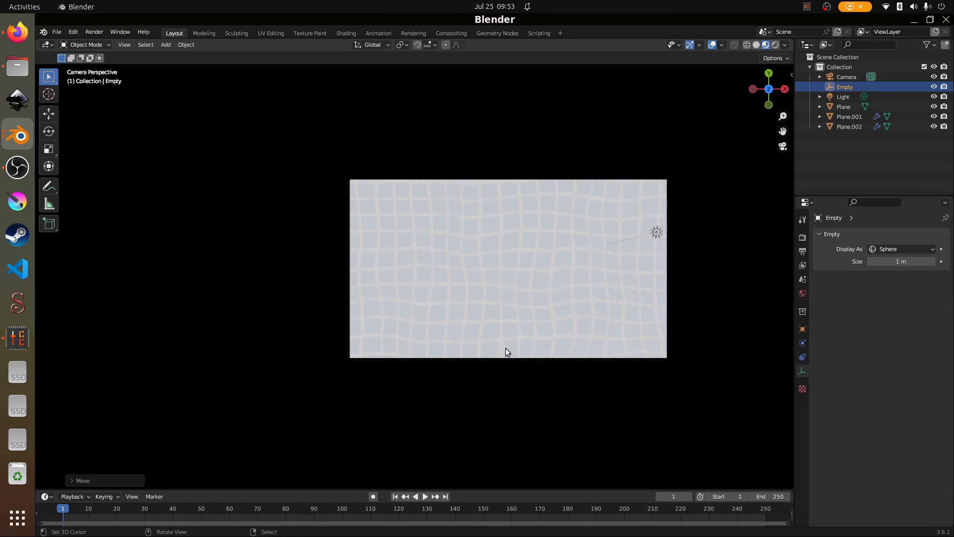
pyautogui.press('KP_0')
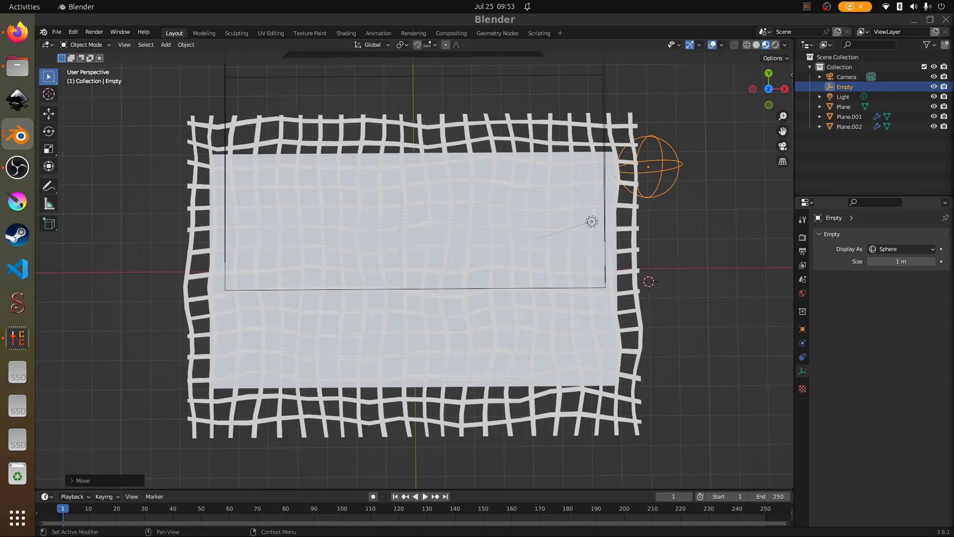
# - Give the background plane a new material with an Emission surface
pyautogui.keyDown('shift'); pyautogui.rightClick(554, 374); pyautogui.keyUp('shift')
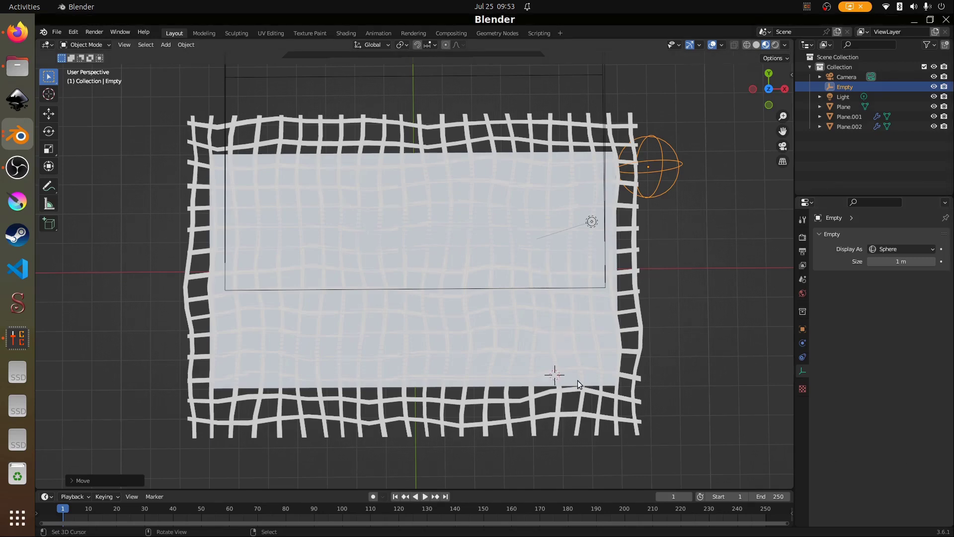
pyautogui.click(611, 377)
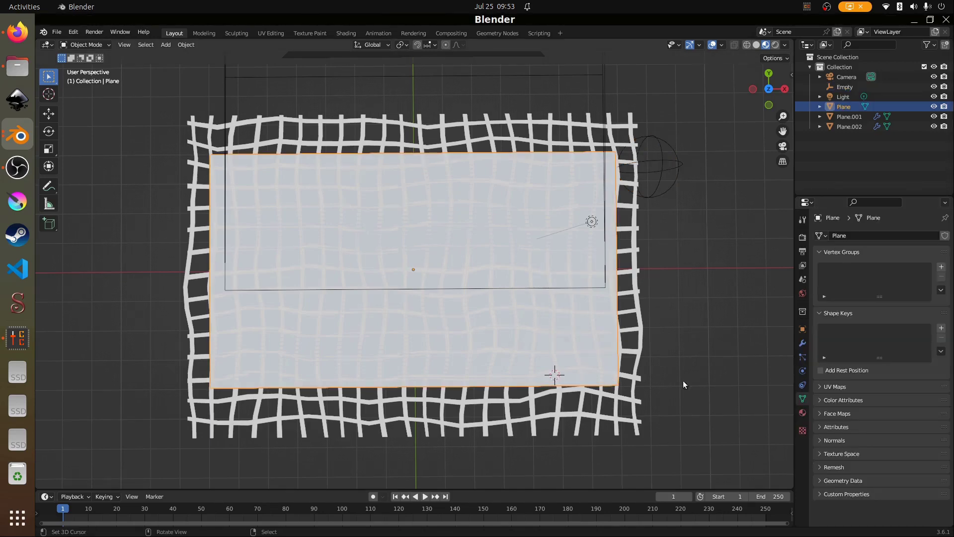
pyautogui.click(802, 413)
pyautogui.click(879, 279)
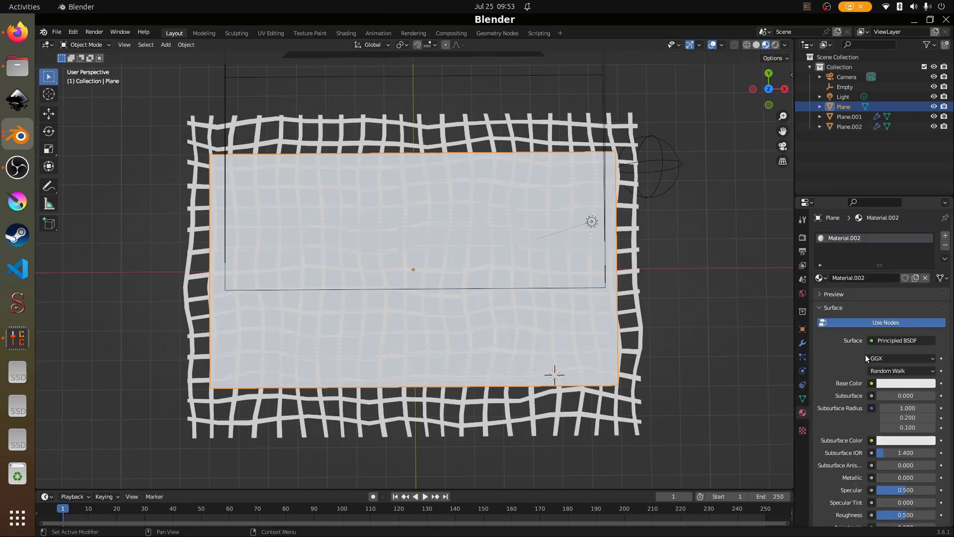
pyautogui.click(889, 341)
pyautogui.click(852, 144)
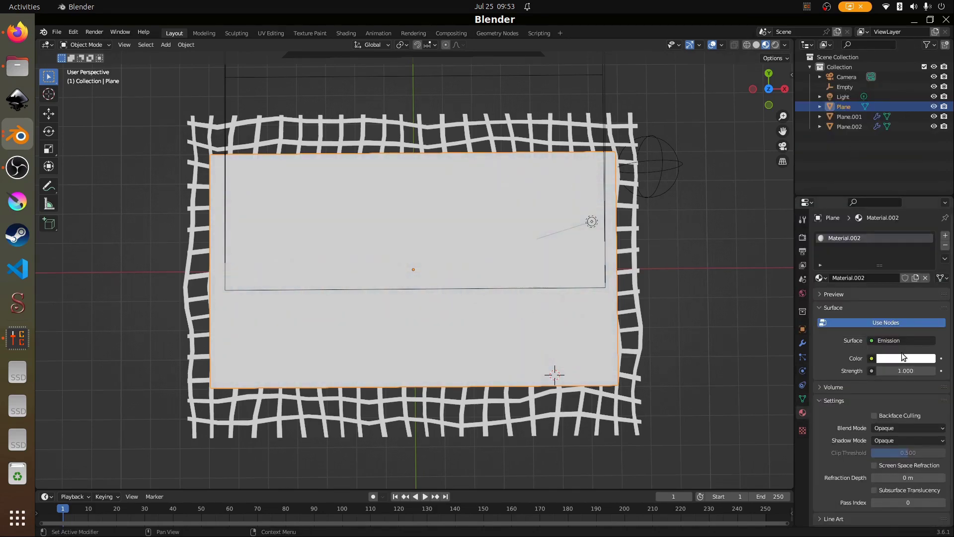
# - Set the emission color of the background plane's material to hex 46C7F0
pyautogui.click(904, 358)
pyautogui.click(915, 301)
pyautogui.click(888, 315)
pyautogui.write('46C7F0')
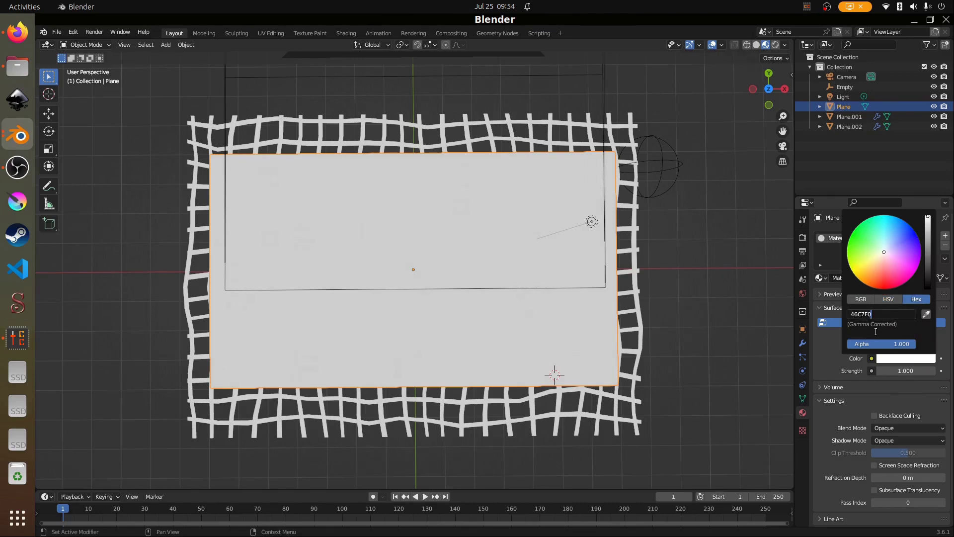
pyautogui.press('Return')
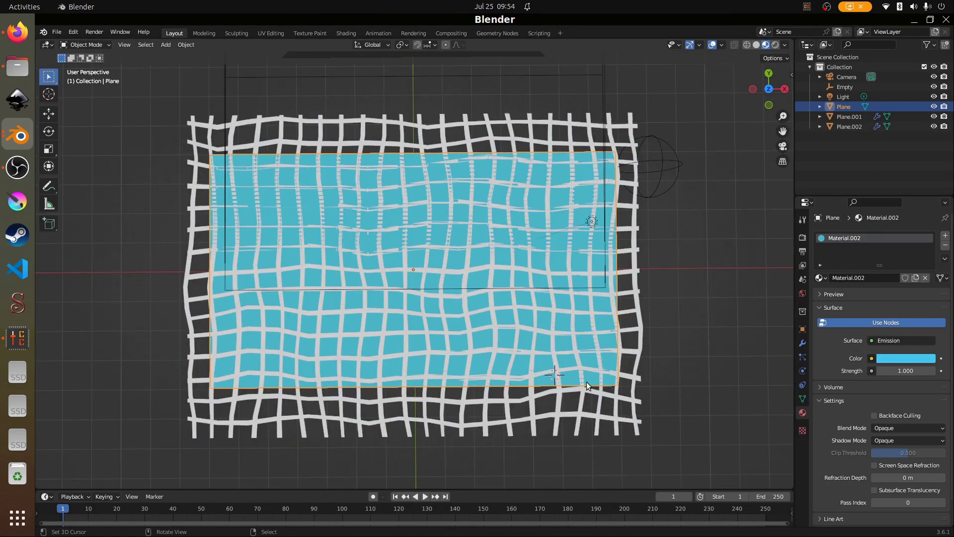
pyautogui.click(583, 392)
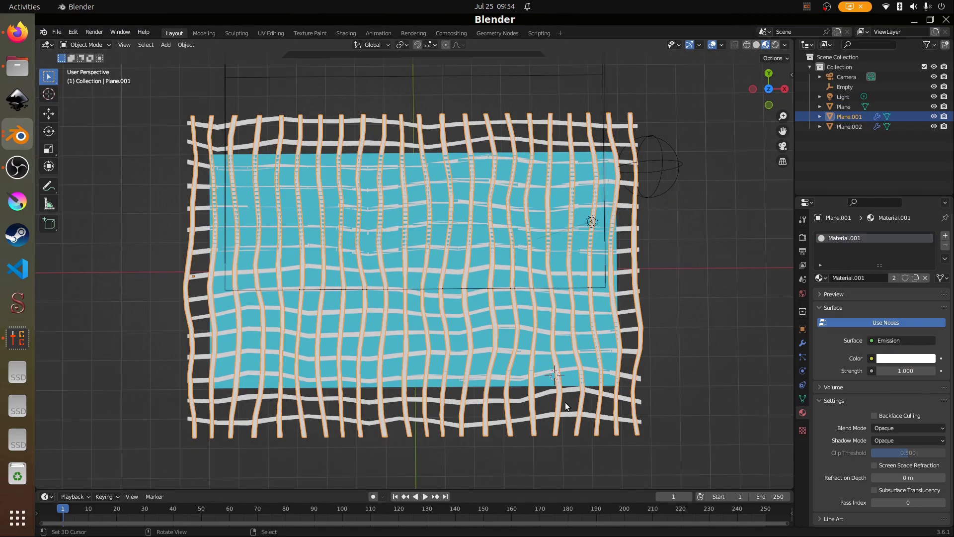
pyautogui.keyDown('shift'); pyautogui.click(568, 394); pyautogui.keyUp('shift')
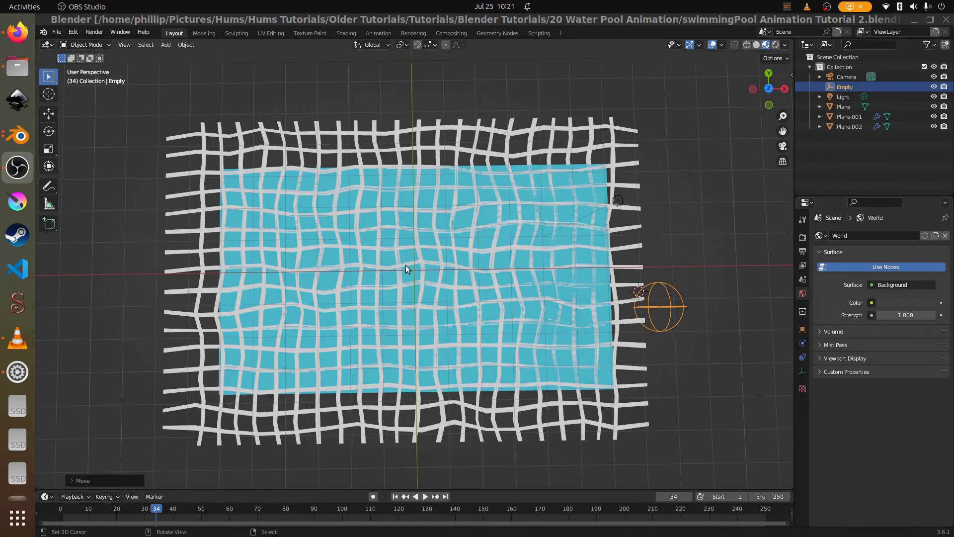
pyautogui.click(405, 263)
pyautogui.rightClick(405, 263)
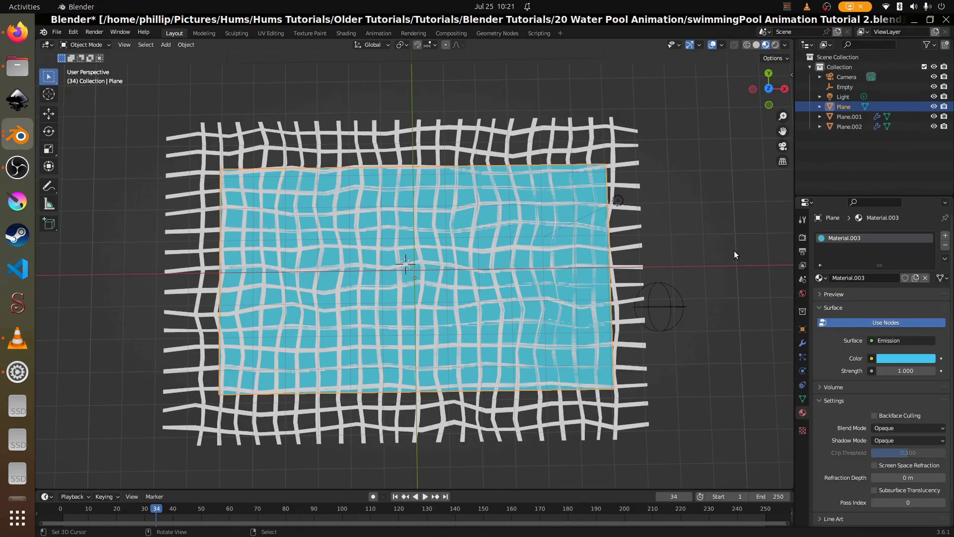
# - Change the scene's color management view transform to Standard in the render settings
pyautogui.click(802, 238)
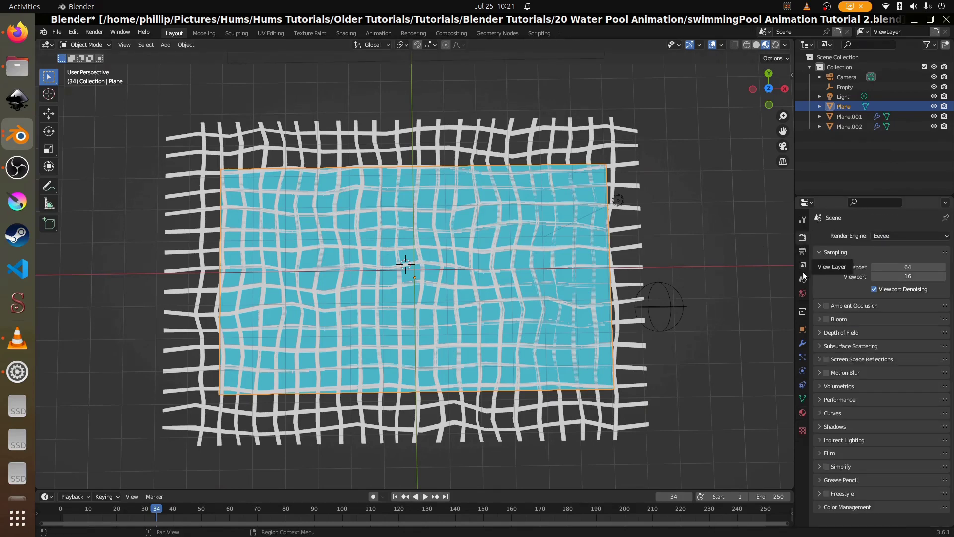
pyautogui.click(825, 506)
pyautogui.scroll(-4, 894, 477)
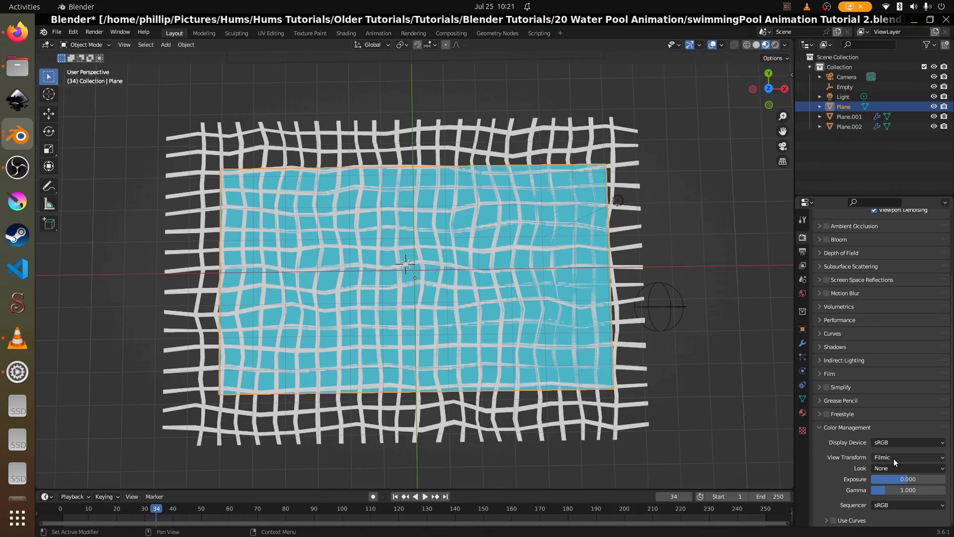
pyautogui.click(893, 458)
pyautogui.click(896, 466)
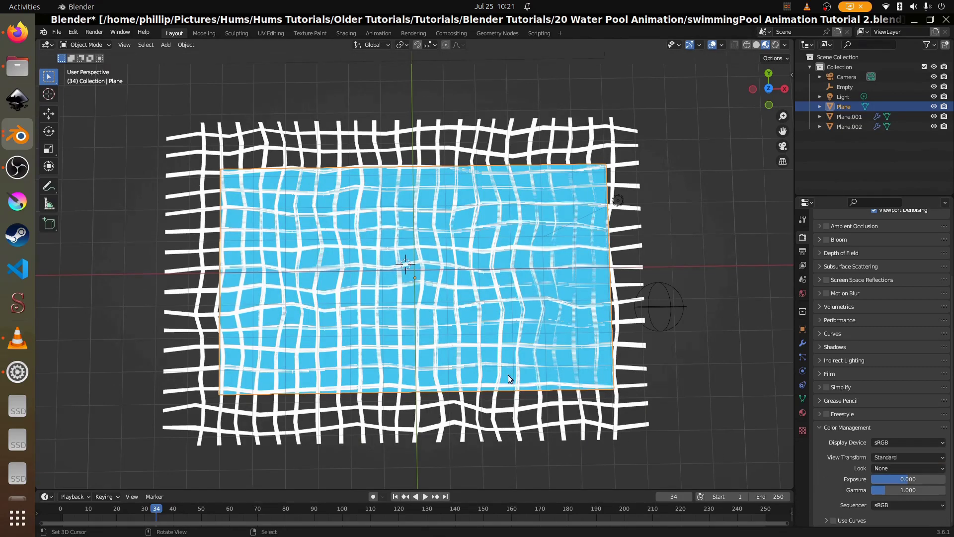
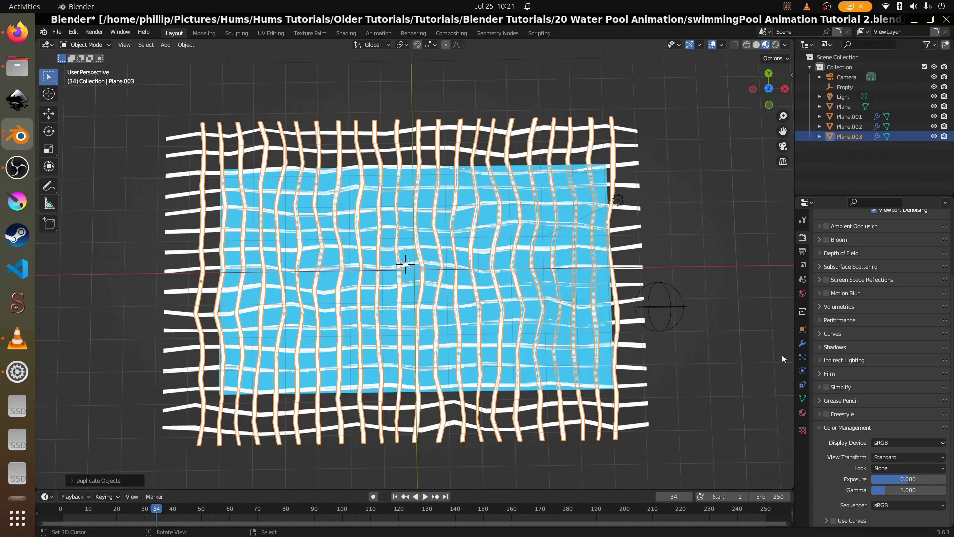
# - Set the Array modifier count of the duplicated vertical strips to 3
pyautogui.click(800, 342)
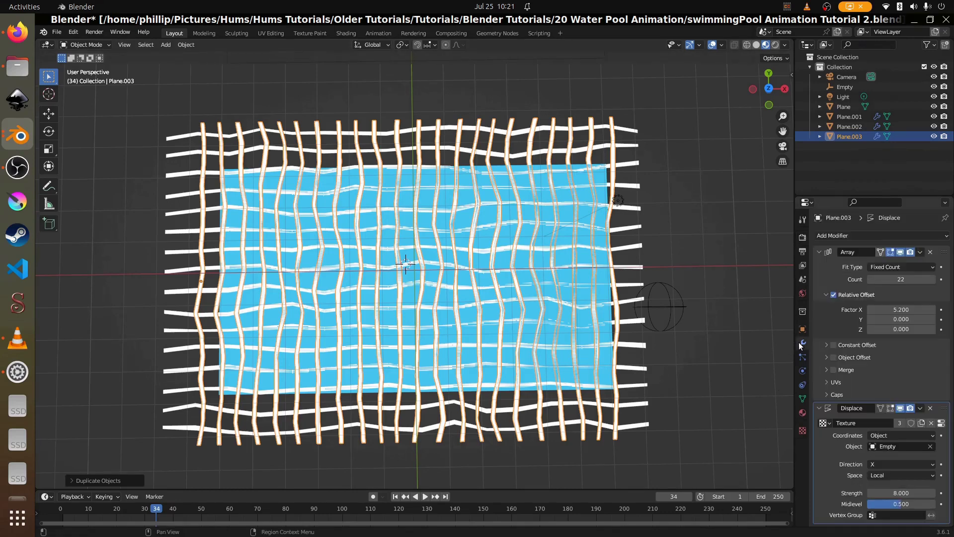
pyautogui.click(875, 278)
pyautogui.write('3')
pyautogui.press('Return')
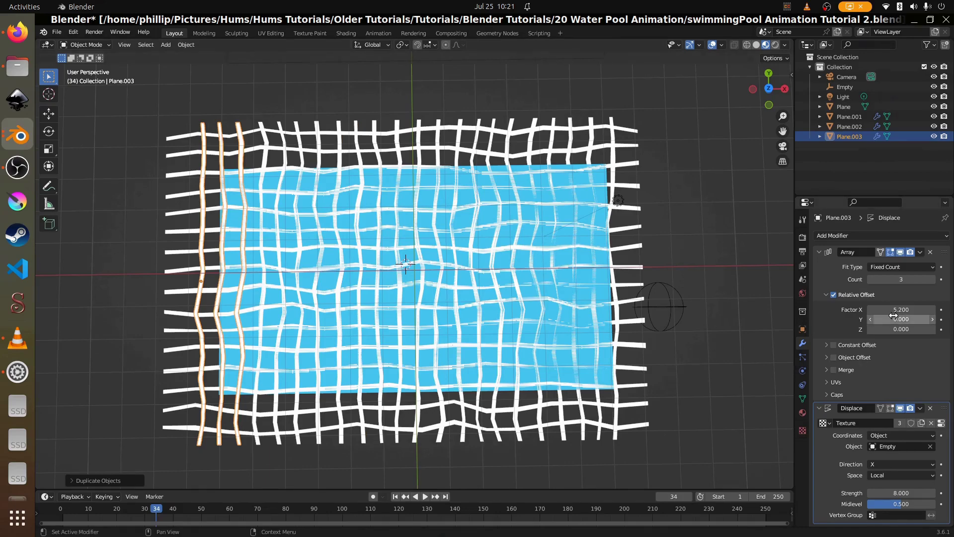
# - Widen the duplicated strips' mesh by scaling it along X to about 7 times its width in Edit Mode
pyautogui.press('Tab')
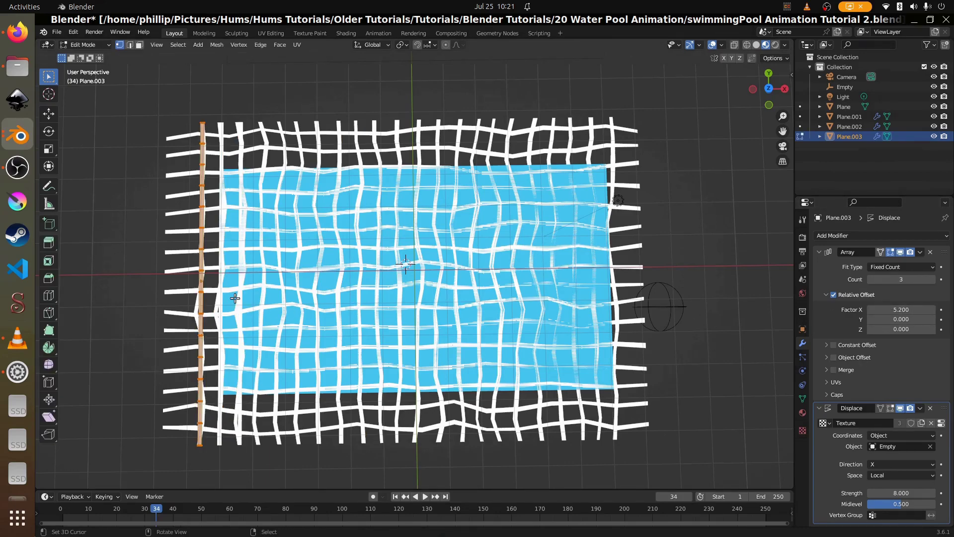
pyautogui.scroll(3, 334, 295)
pyautogui.scroll(-1, 334, 295)
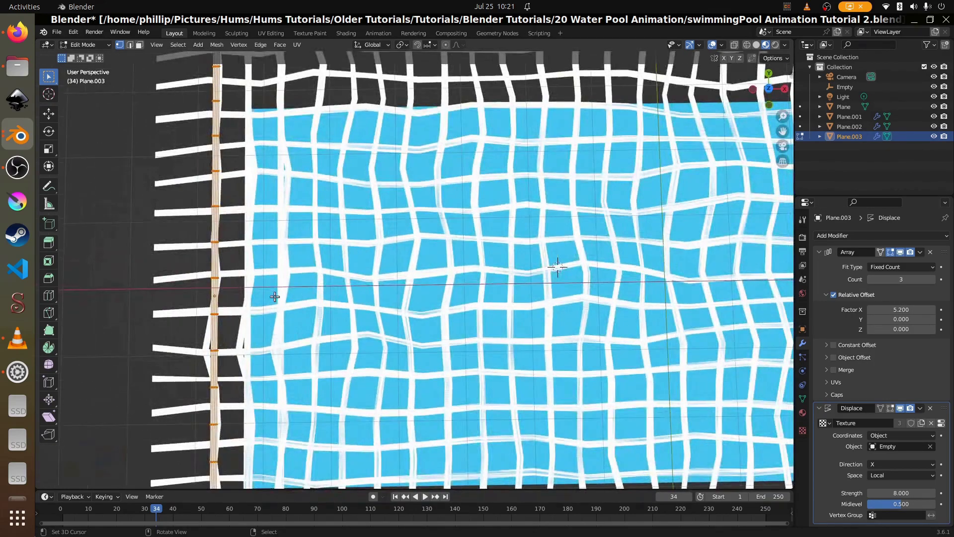
pyautogui.scroll(-1, 243, 309)
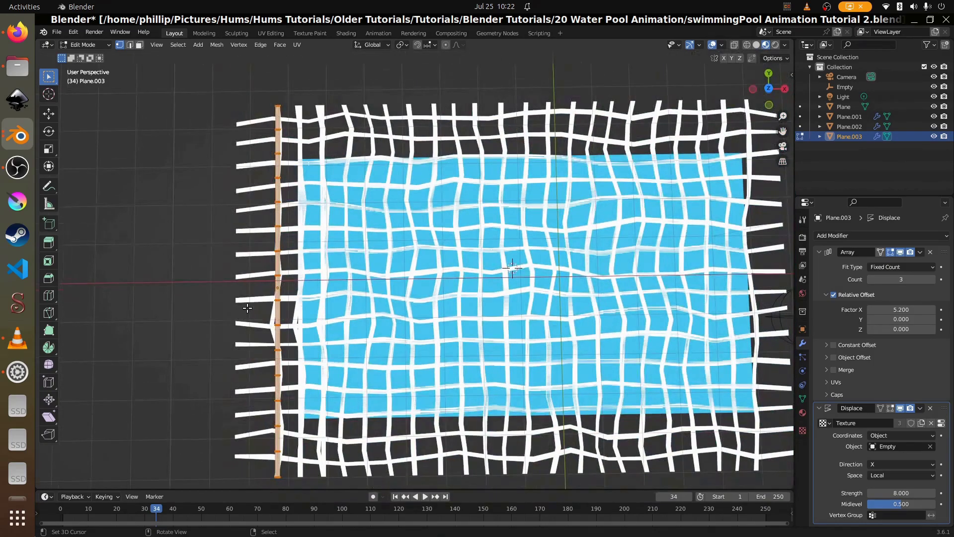
pyautogui.scroll(-2, 281, 299)
pyautogui.press('s')
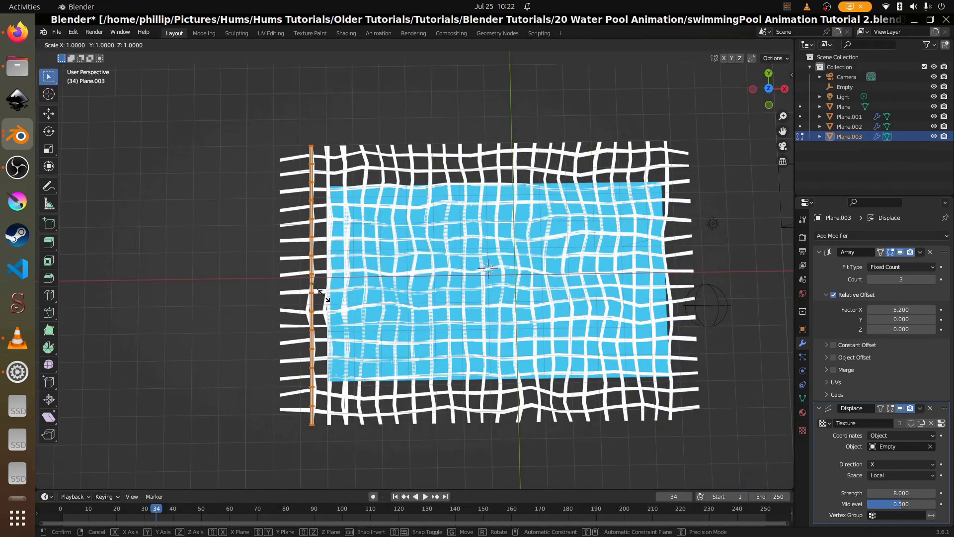
pyautogui.press('x')
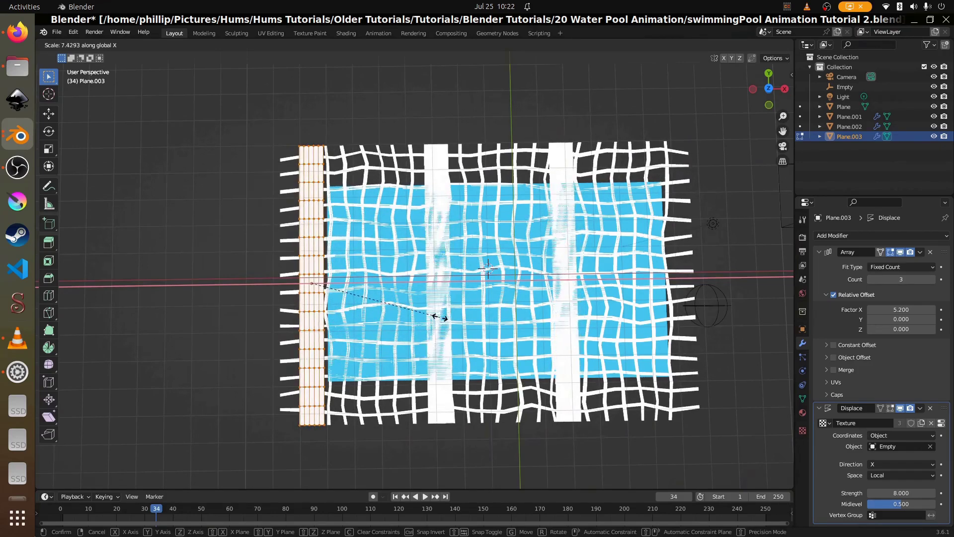
pyautogui.click(433, 317)
pyautogui.press('Tab')
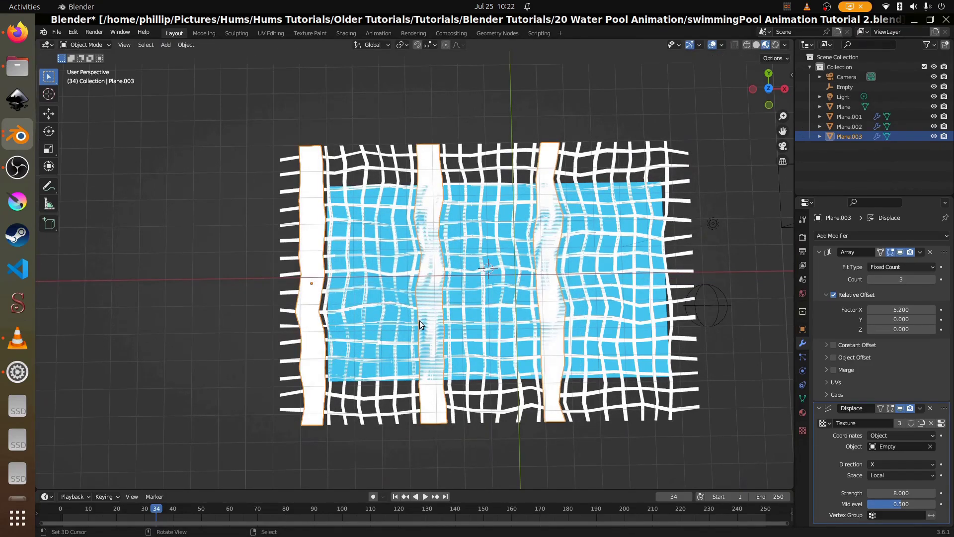
# - Move the three wide strips about 3 m along X over the background plane
pyautogui.press('g')
pyautogui.press('x')
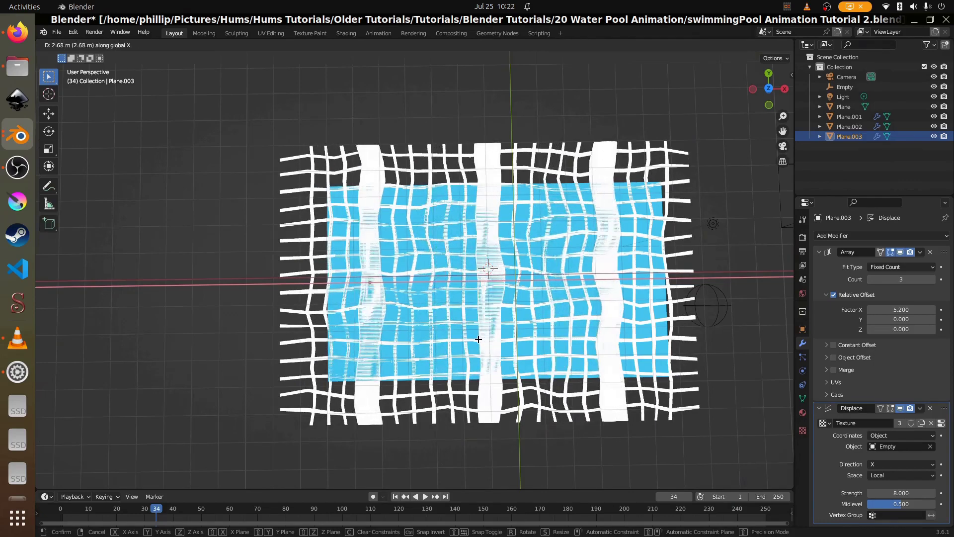
pyautogui.click(490, 346)
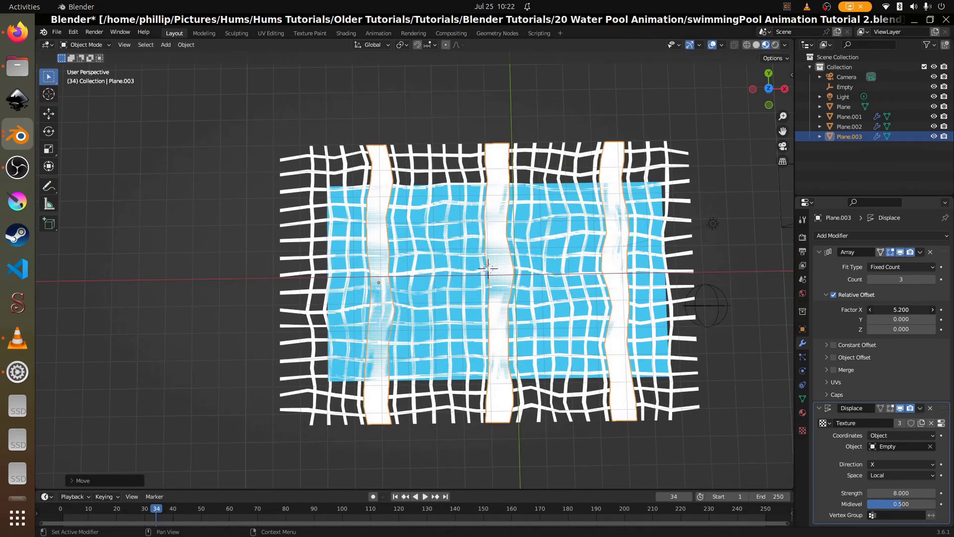
# - Set the wide strips' Array relative offset Factor X to 4.800 and shift them about 0.1 m along X
pyautogui.moveTo(901, 309); pyautogui.dragTo(929, 309)
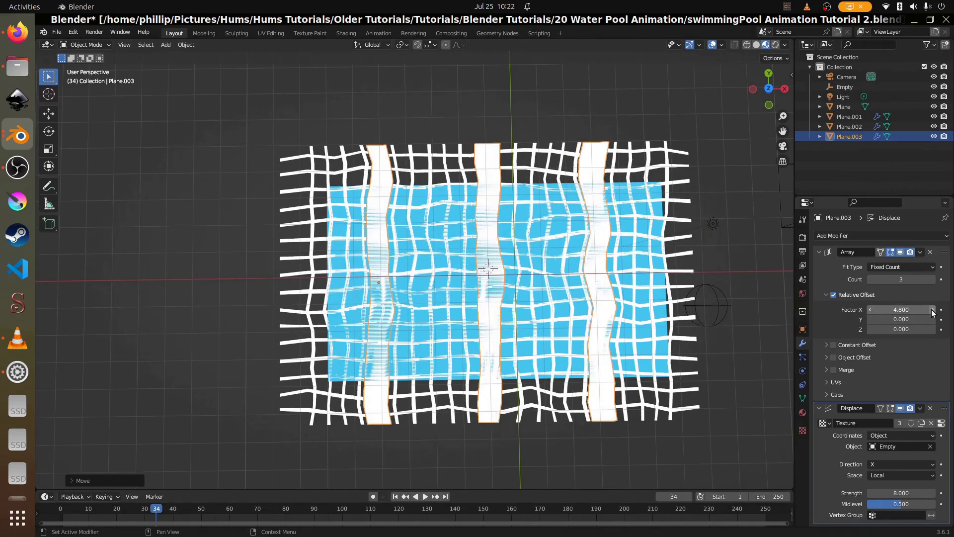
pyautogui.press('g')
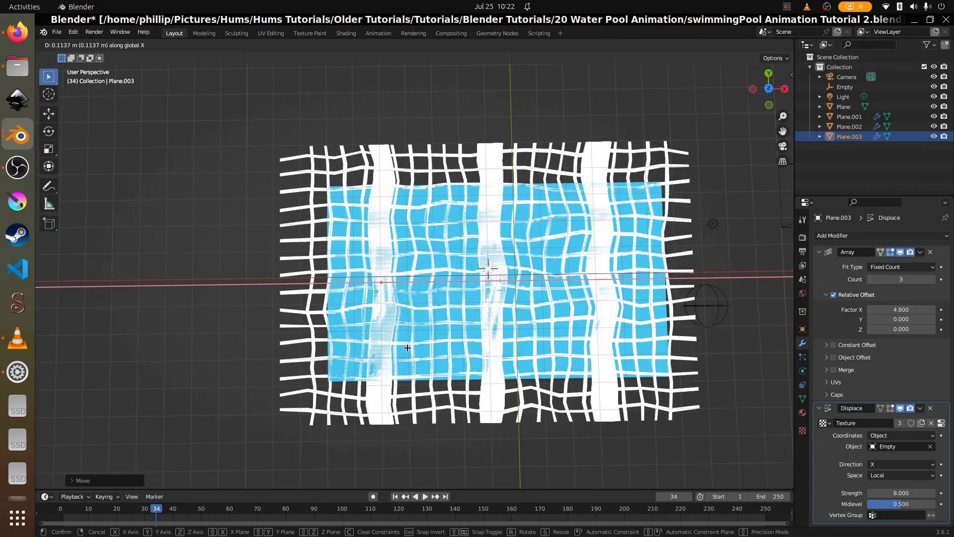
pyautogui.click(407, 347)
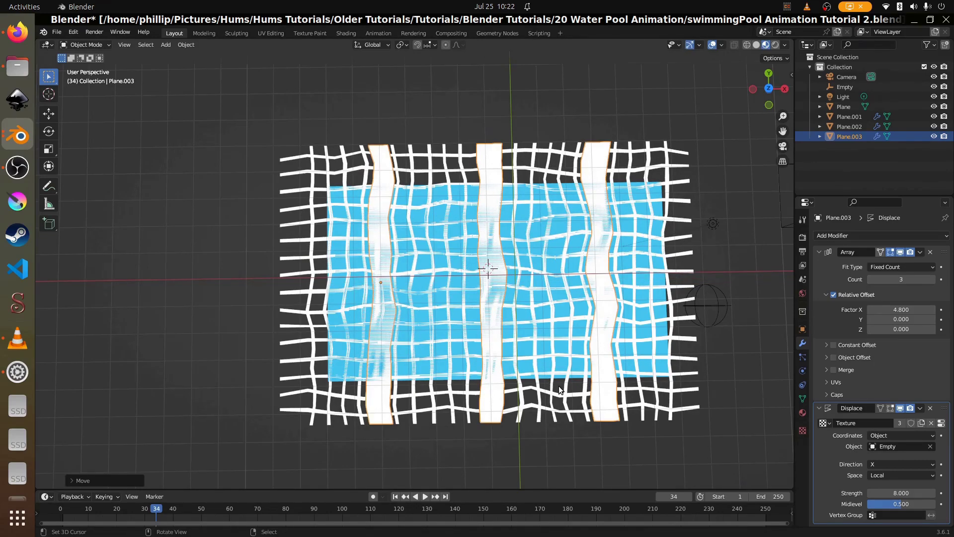
# - Lower the blue background plane about 0.5 m along Z beneath the white grid strips
pyautogui.moveTo(559, 390); pyautogui.dragTo(390, 377, button='middle')
pyautogui.click(305, 465)
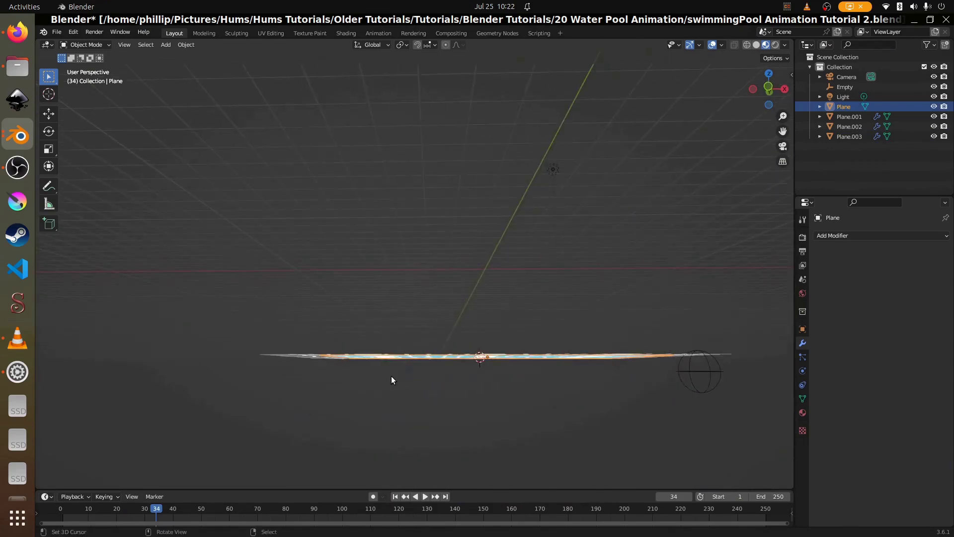
pyautogui.press('g')
pyautogui.press('z')
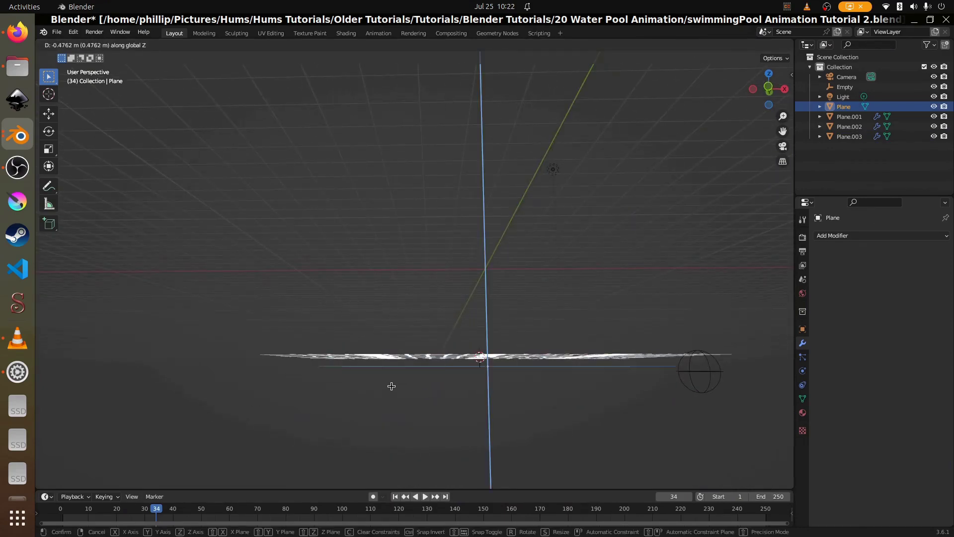
pyautogui.click(389, 382)
pyautogui.moveTo(397, 380); pyautogui.dragTo(400, 398, button='middle')
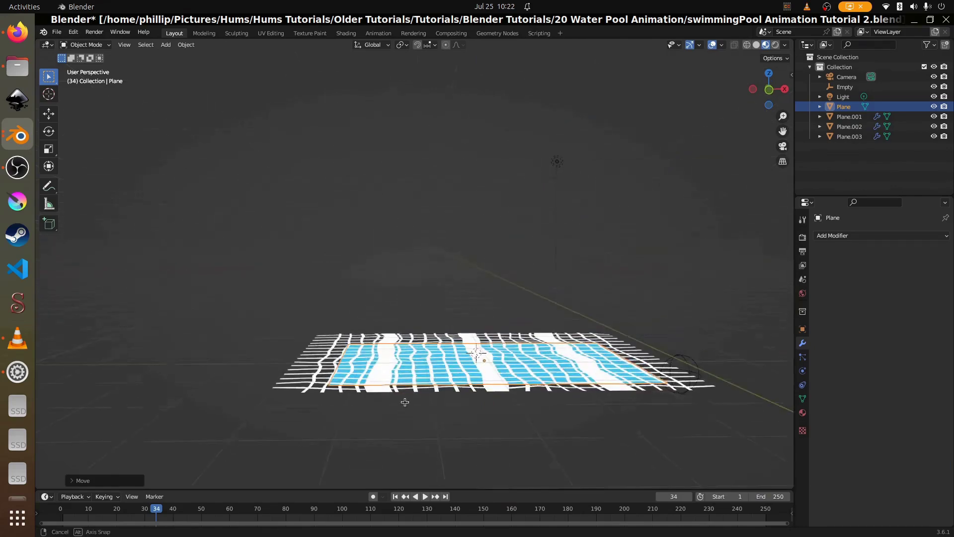
# - Lower the three wide strips about 0.2 m along Z so they sit between the grid and the background plane
pyautogui.click(380, 390)
pyautogui.click(384, 391)
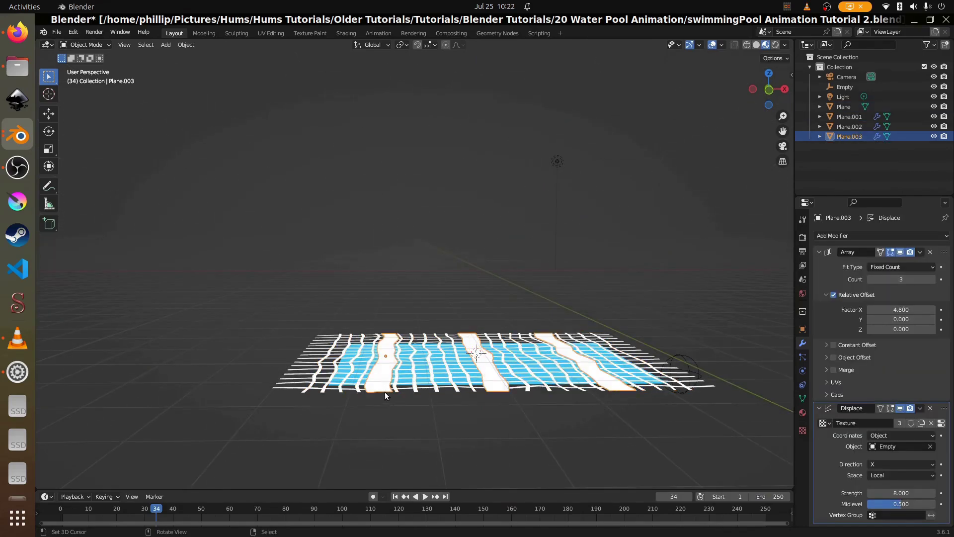
pyautogui.press('g')
pyautogui.press('z')
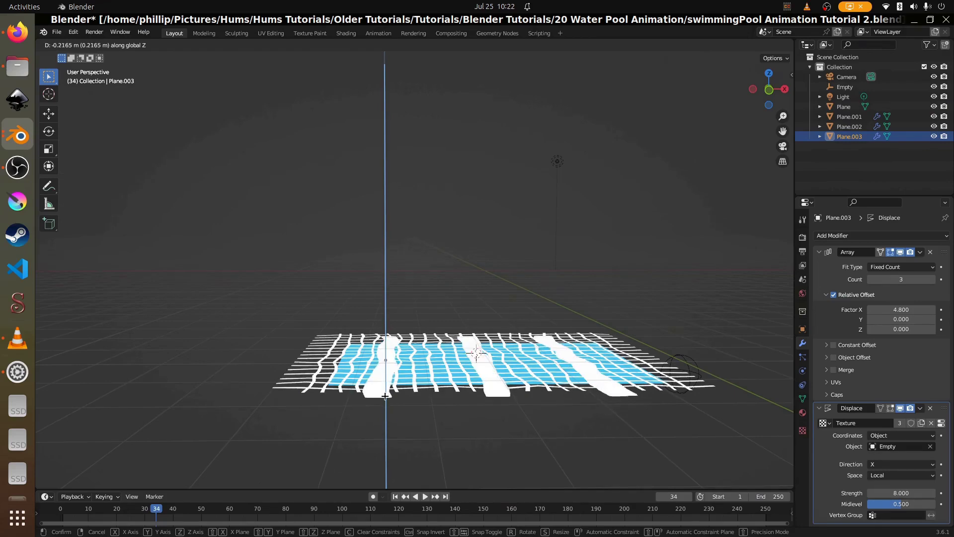
pyautogui.click(386, 397)
pyautogui.moveTo(386, 398)
pyautogui.mouseDown(button='middle')
pyautogui.moveTo(407, 379)
pyautogui.moveTo(380, 383)
pyautogui.mouseUp(button='middle')
# - Shift the horizontal grid strips about 0.05 m along X and raise them about 0.04 m along Z
pyautogui.click(295, 362)
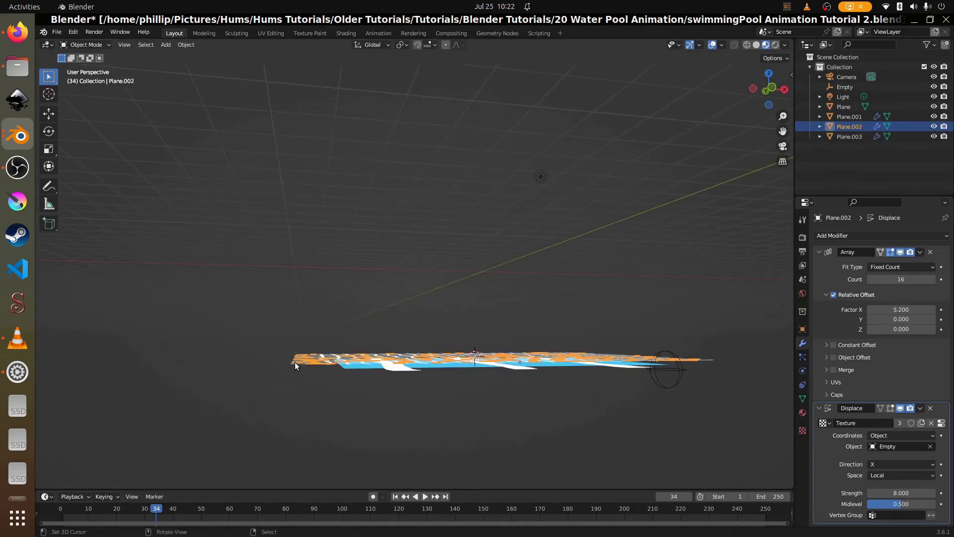
pyautogui.press('g')
pyautogui.press('x')
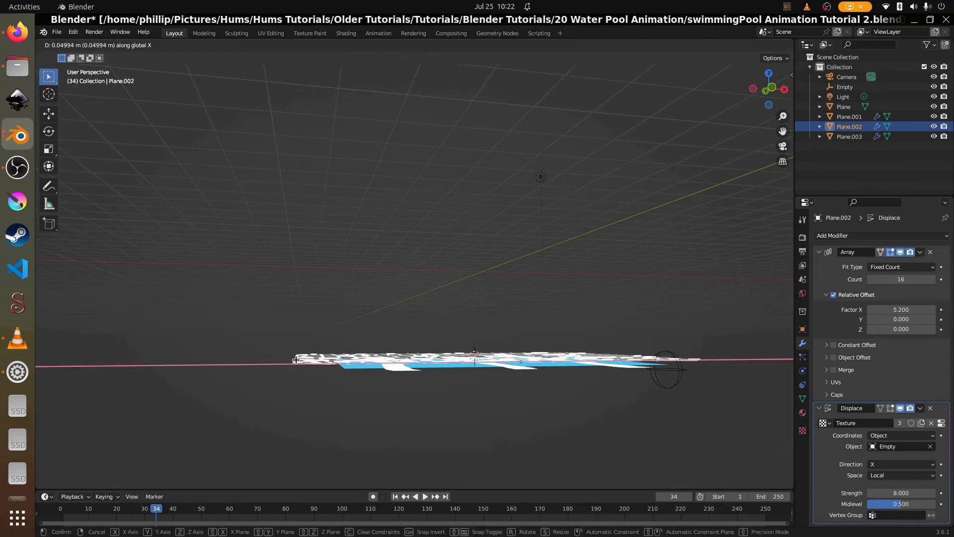
pyautogui.click(296, 359)
pyautogui.press('g')
pyautogui.press('z')
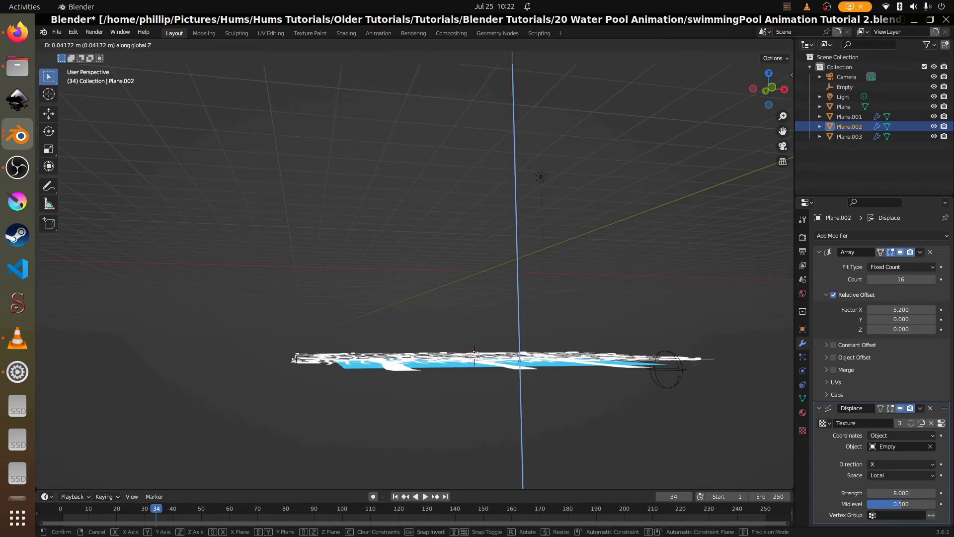
pyautogui.click(296, 359)
# - Select the wide strips in the camera view and save the Blender file
pyautogui.press('KP_0')
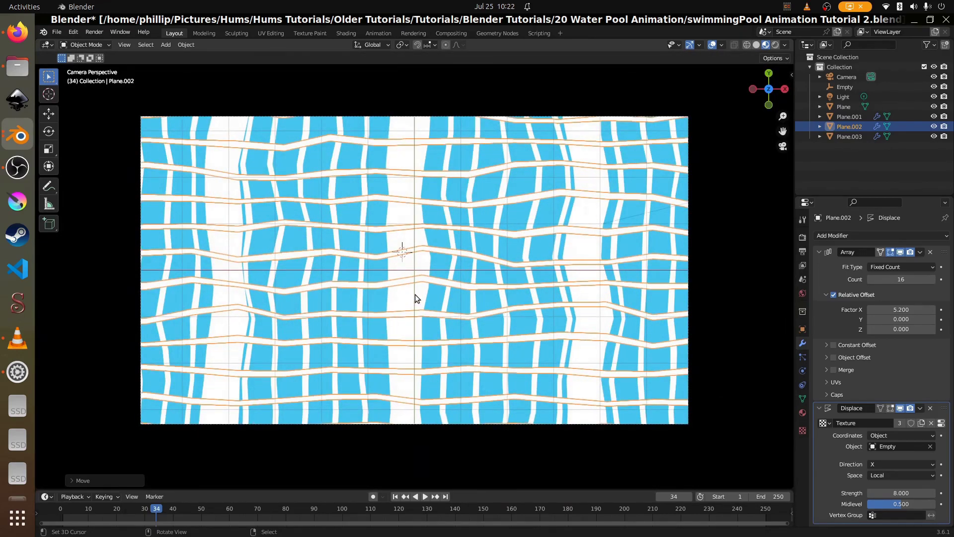
pyautogui.scroll(-2, 415, 294)
pyautogui.click(413, 269)
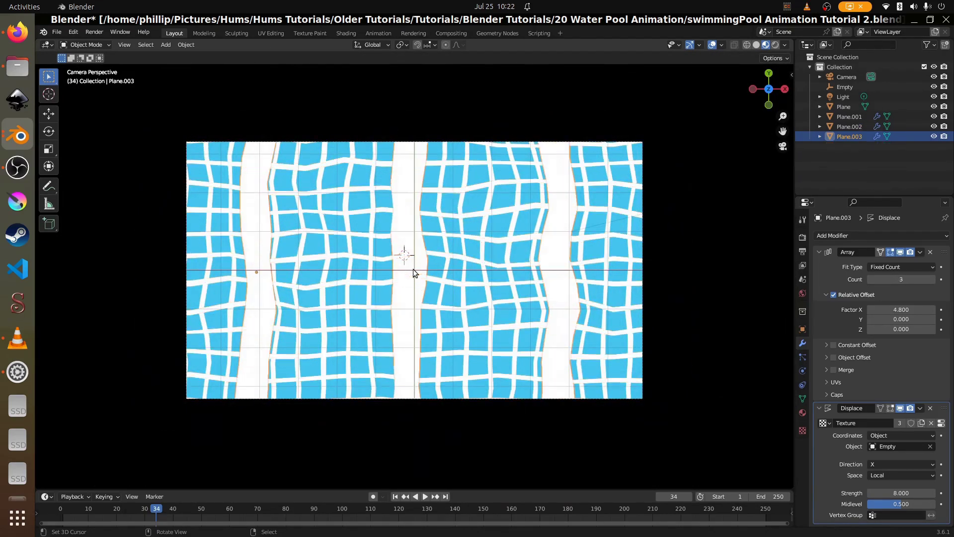
pyautogui.hotkey('ctrl', 's')
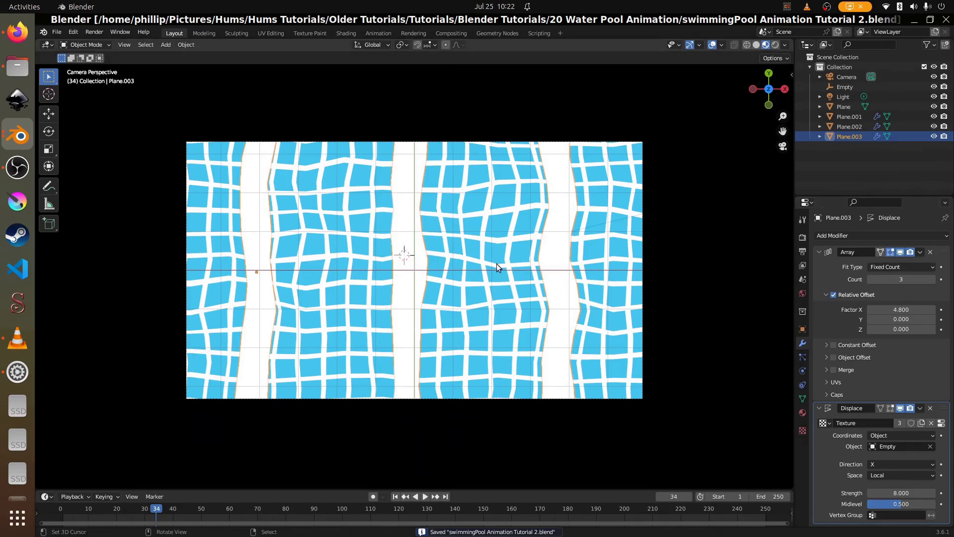
pyautogui.hotkey('alt', 'Tab')
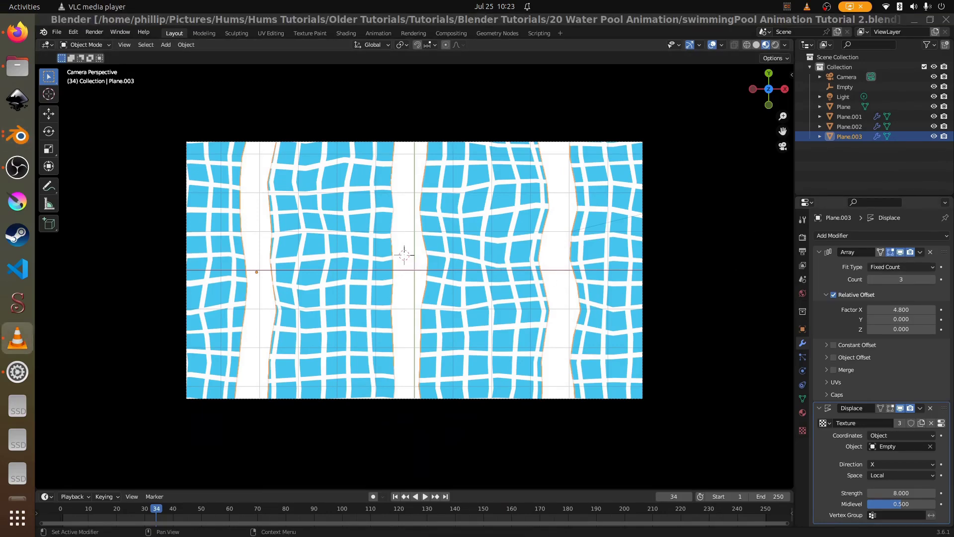
pyautogui.hotkey('alt', 'Tab')
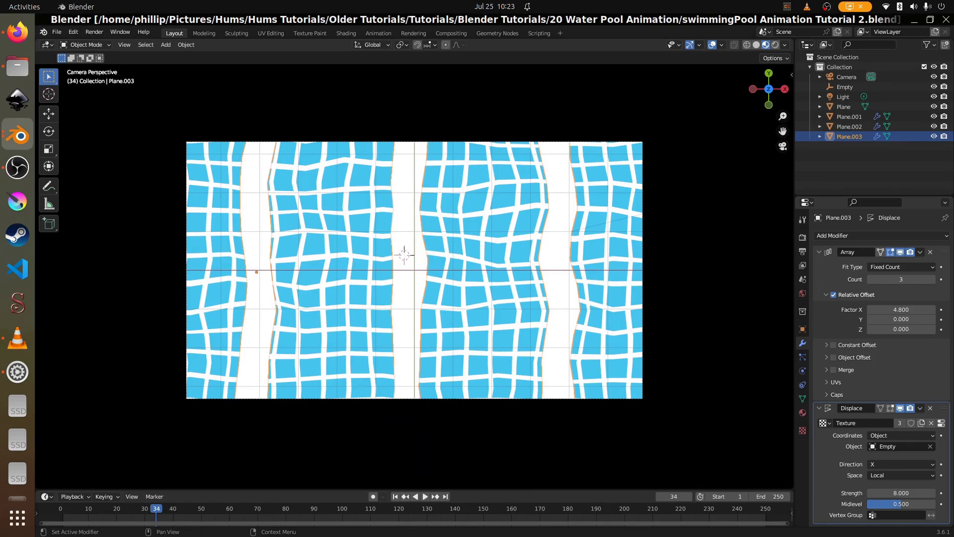
pyautogui.hotkey('alt', 'Tab')
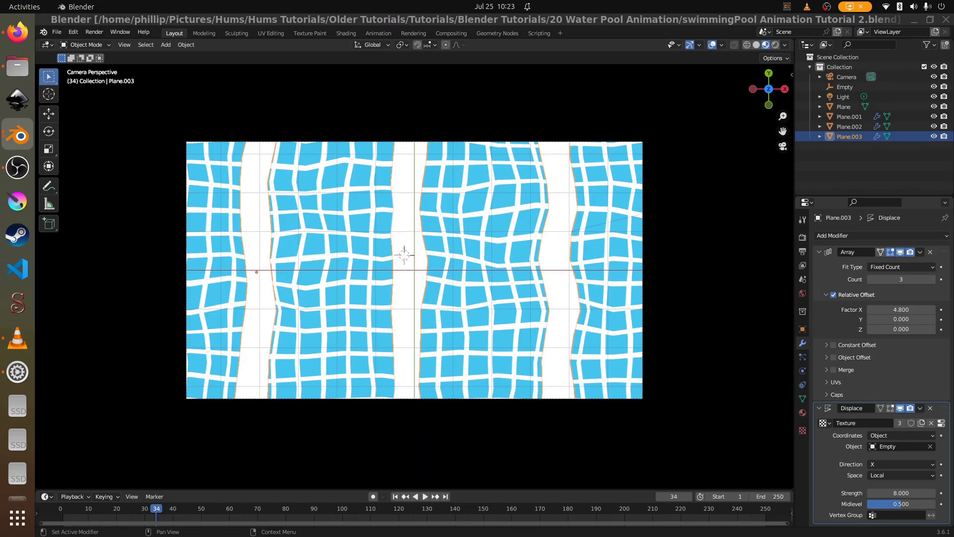
# - Try to set the emission color of the wide strips' shared material to hex 005DFF, and undo it
pyautogui.click(544, 334)
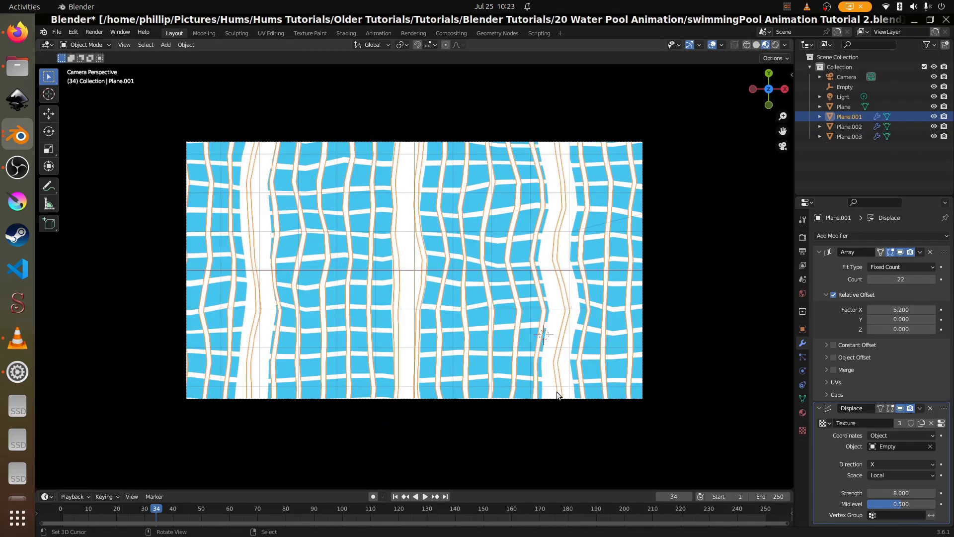
pyautogui.rightClick(545, 397)
pyautogui.click(544, 397)
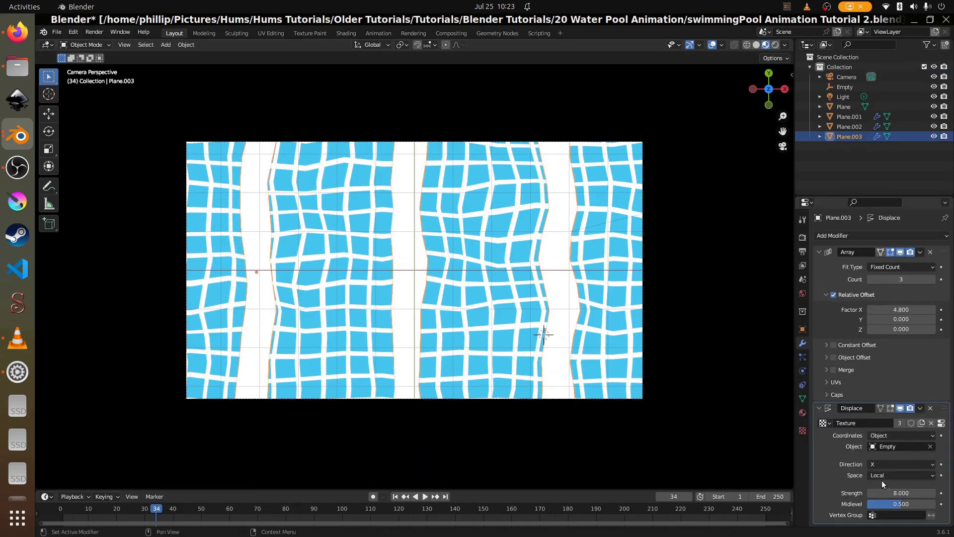
pyautogui.click(801, 413)
pyautogui.click(901, 357)
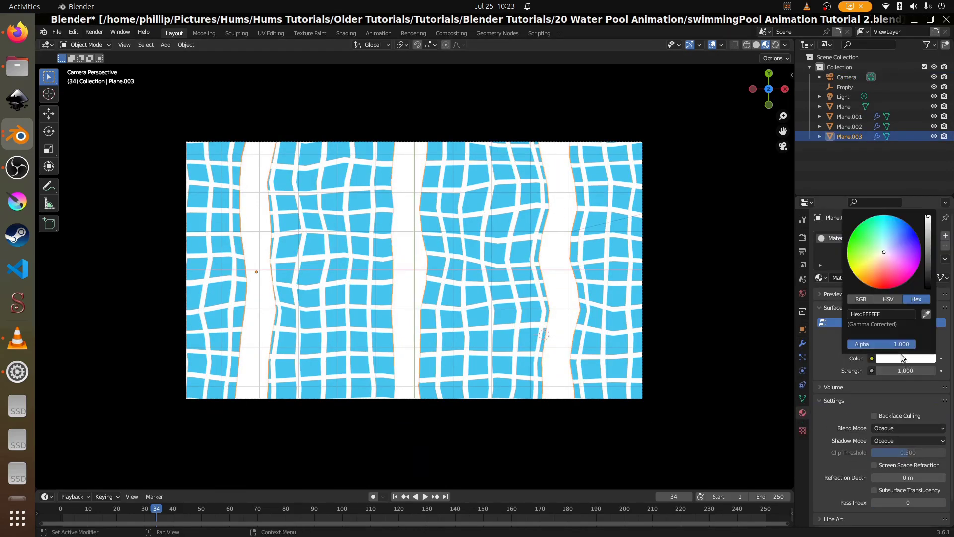
pyautogui.write('005DFF')
pyautogui.press('Return')
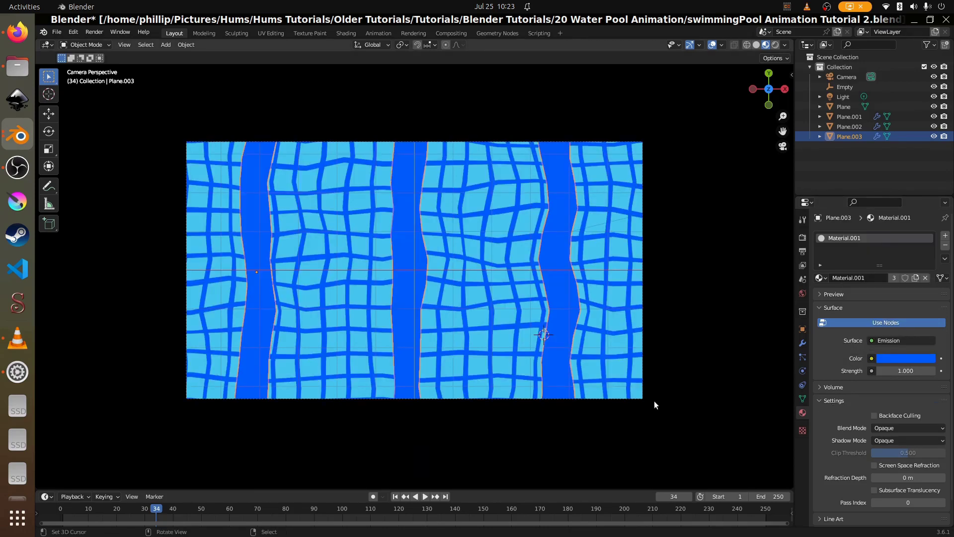
pyautogui.hotkey('ctrl', 'z')
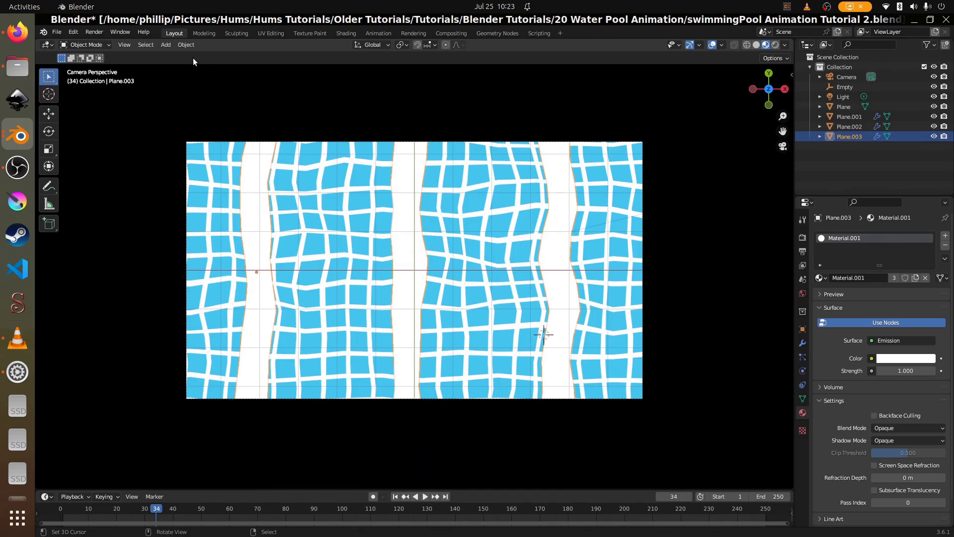
# - Make the wide strips' material single-user so it is independent of the grid strips' material
pyautogui.click(187, 44)
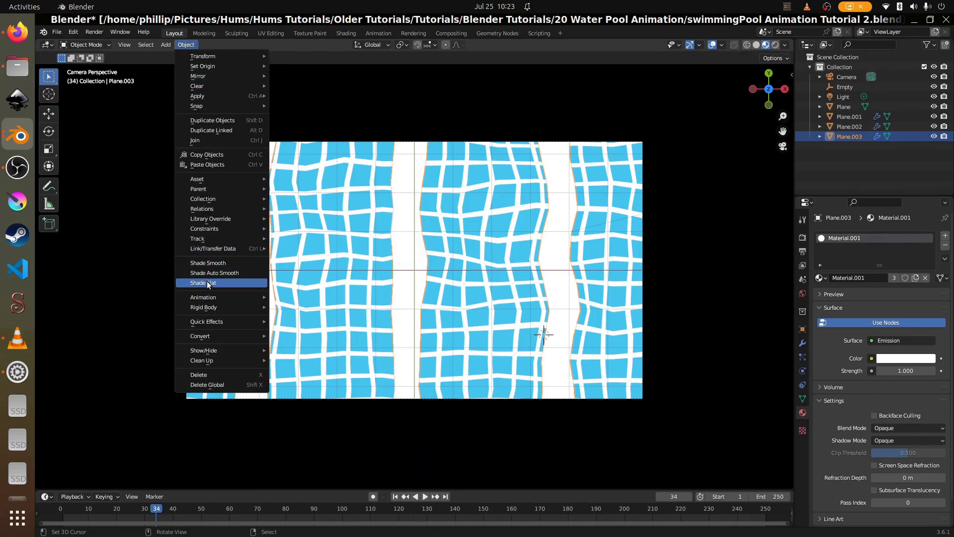
pyautogui.moveTo(220, 211)
pyautogui.moveTo(342, 243)
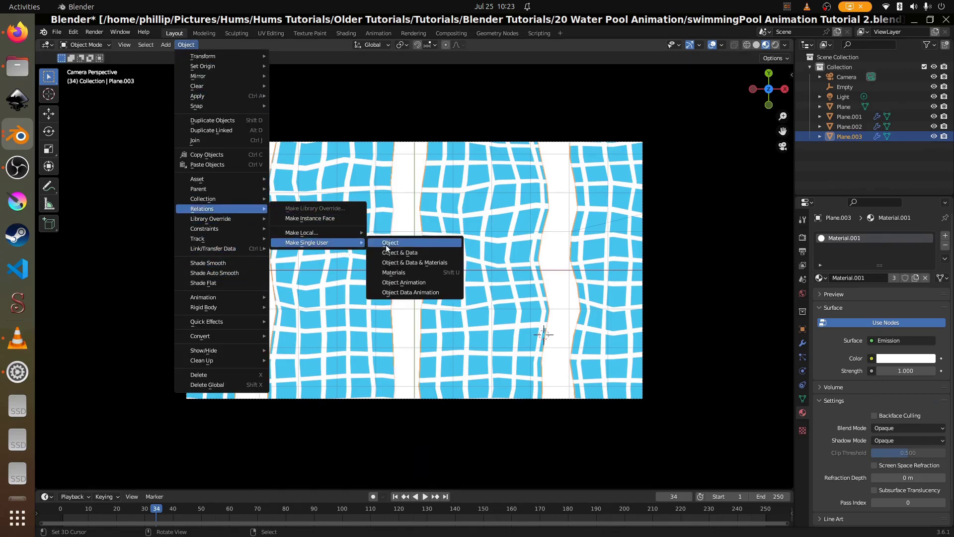
pyautogui.click(407, 273)
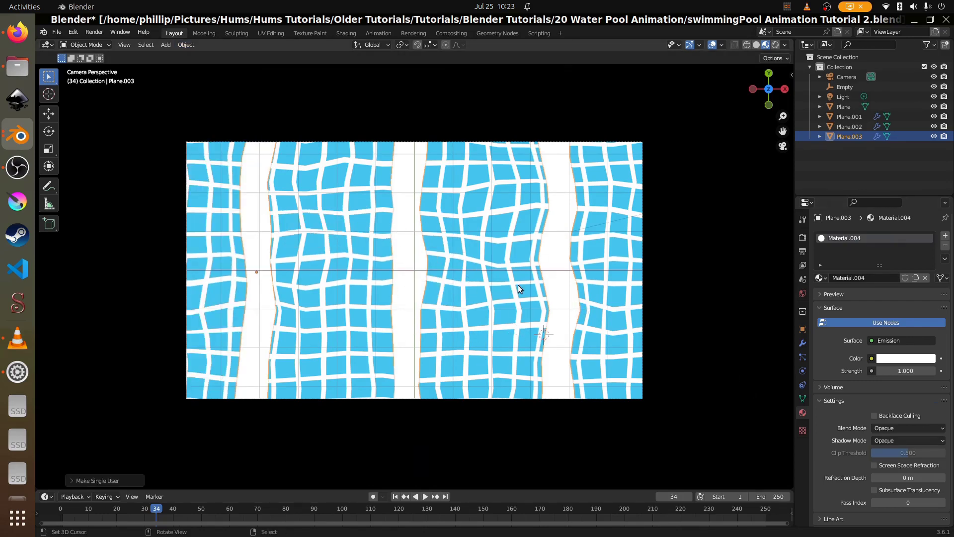
# - Set the emission color of the wide strips' own material to hex 005DFF
pyautogui.click(911, 356)
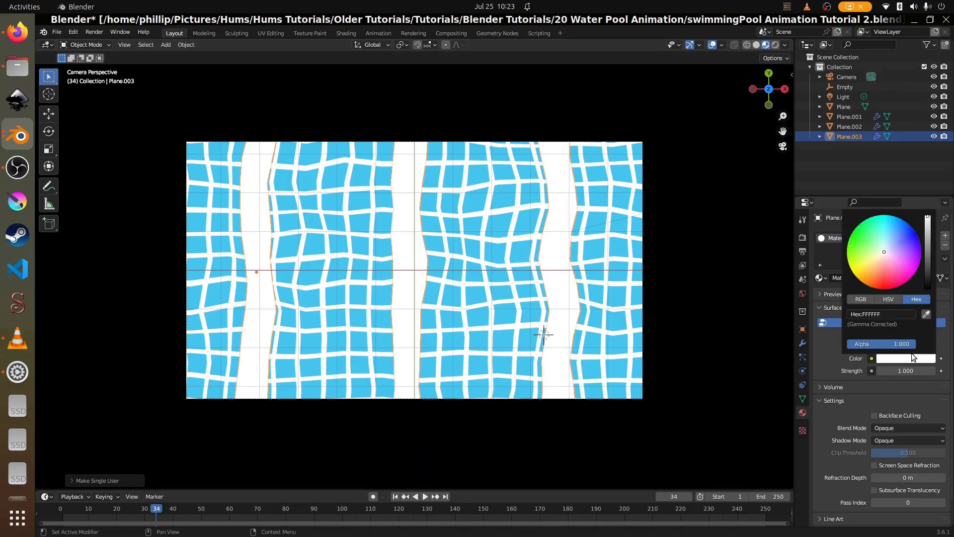
pyautogui.click(899, 317)
pyautogui.write('005DFF')
pyautogui.press('Return')
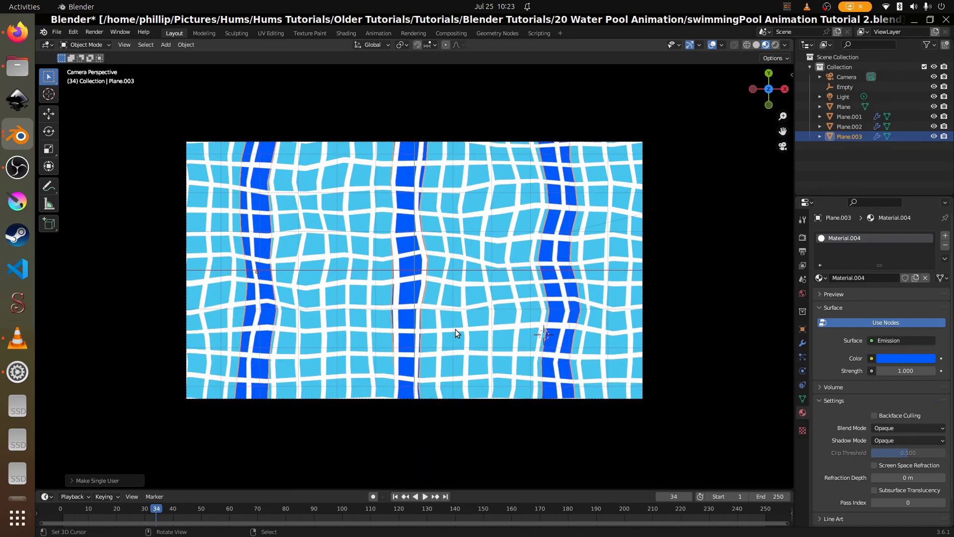
# - Play the animation briefly in the camera view to check the recolored wide strips
pyautogui.moveTo(456, 328); pyautogui.dragTo(449, 251, button='middle')
pyautogui.press('KP_0')
pyautogui.scroll(-1, 430, 309)
pyautogui.scroll(1, 430, 309)
pyautogui.scroll(-2, 430, 309)
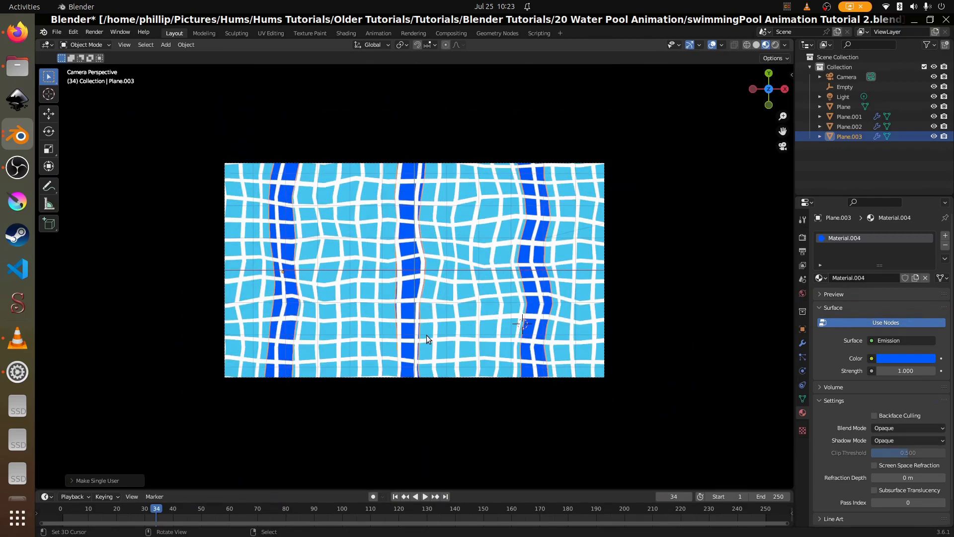
pyautogui.press('space')
pyautogui.press('space')
# - Move the Empty about 2.5 m along Y to shift the displacement pattern, and check it in the camera view
pyautogui.press('KP_0')
pyautogui.click(661, 328)
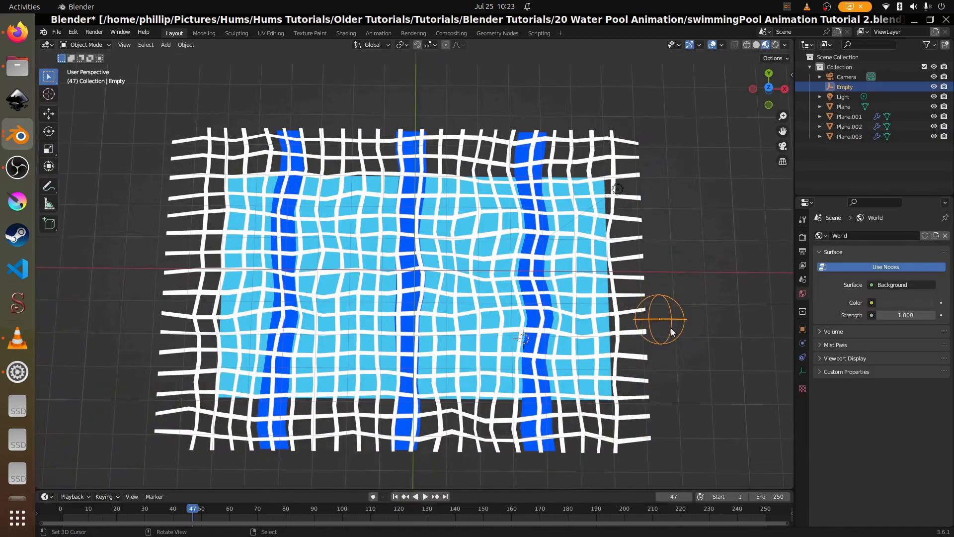
pyautogui.press('g')
pyautogui.press('y')
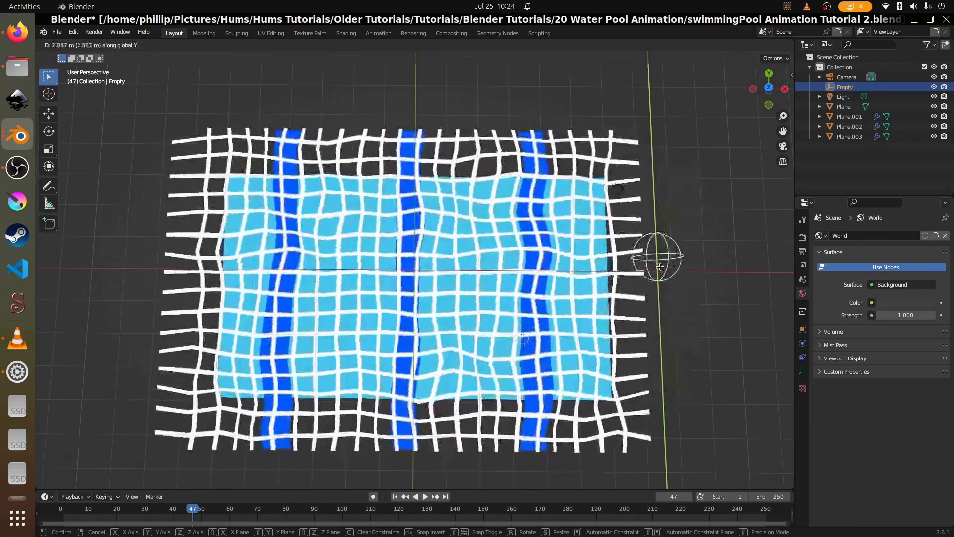
pyautogui.click(605, 286)
pyautogui.press('KP_0')
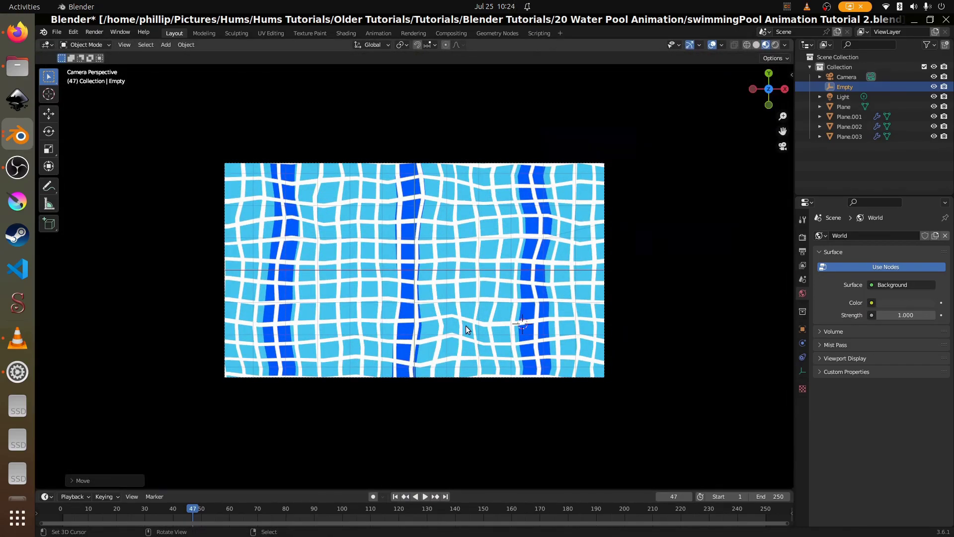
pyautogui.scroll(1, 467, 328)
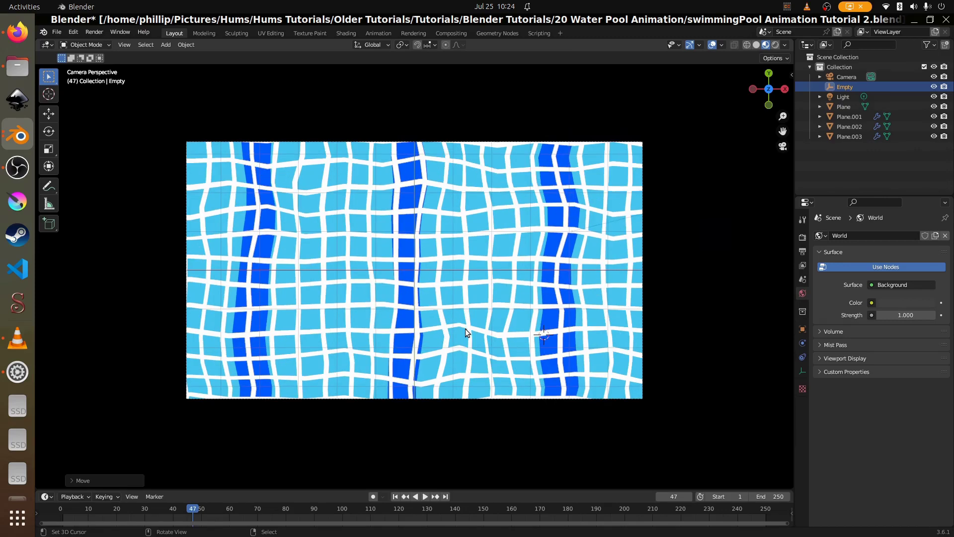
# - Select the horizontal white grid strips and open their mesh in Edit Mode
pyautogui.click(362, 257)
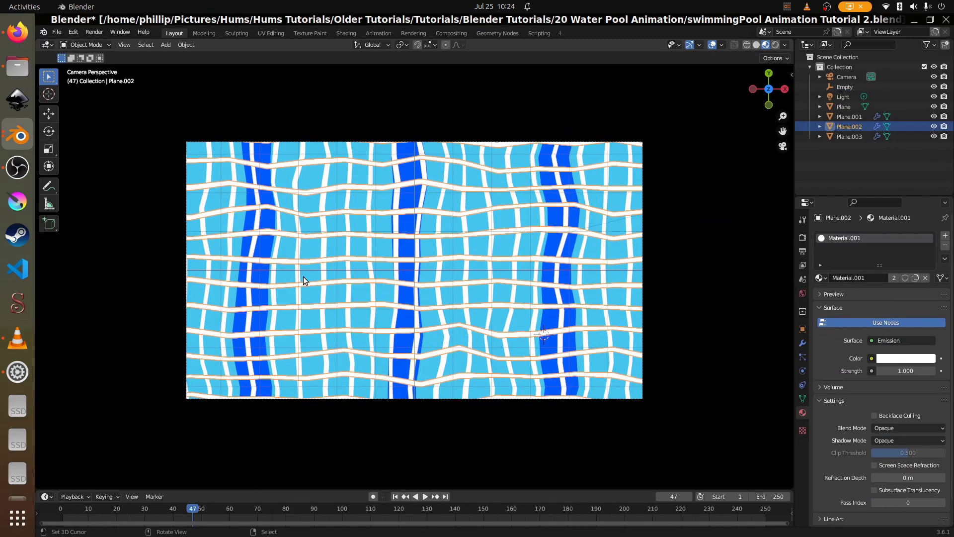
pyautogui.press('Tab')
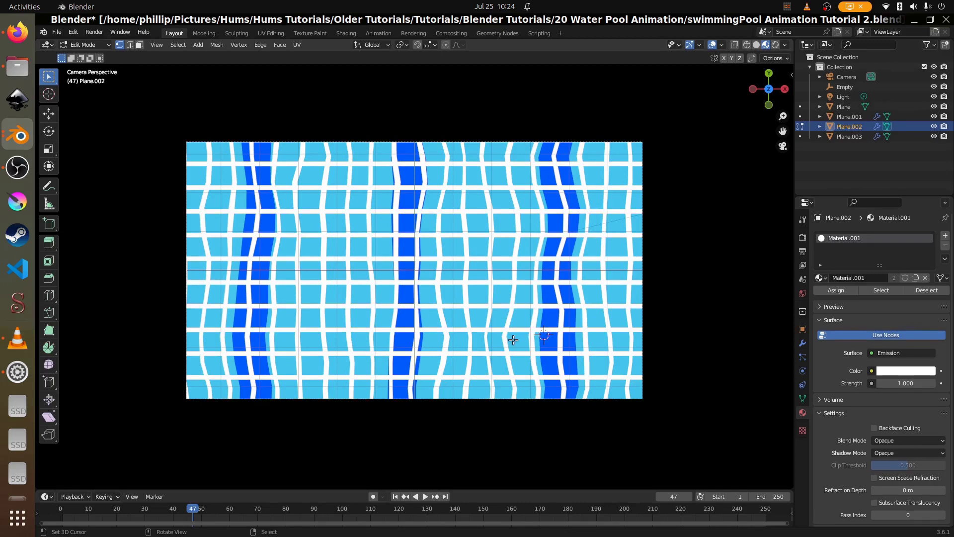
pyautogui.scroll(-1, 514, 340)
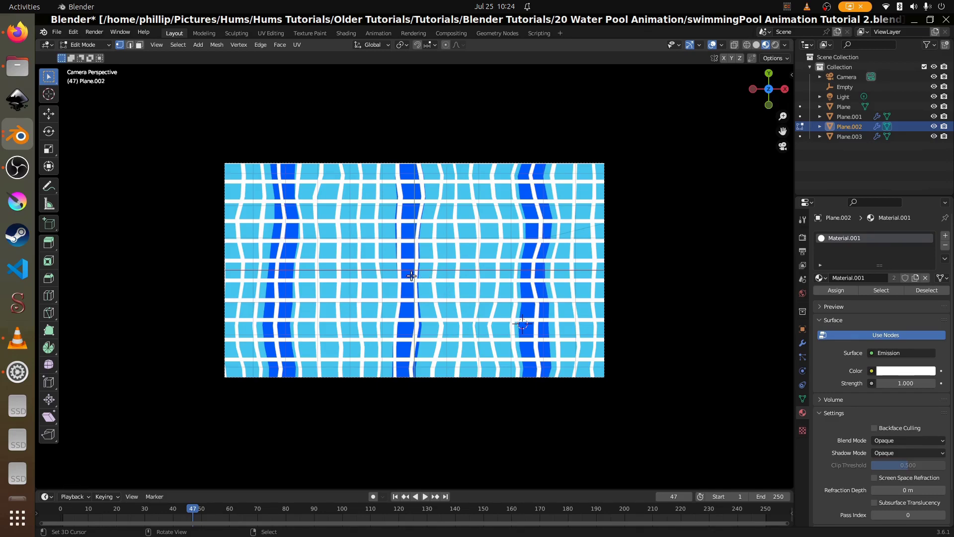
pyautogui.scroll(2, 385, 248)
pyautogui.press('Tab')
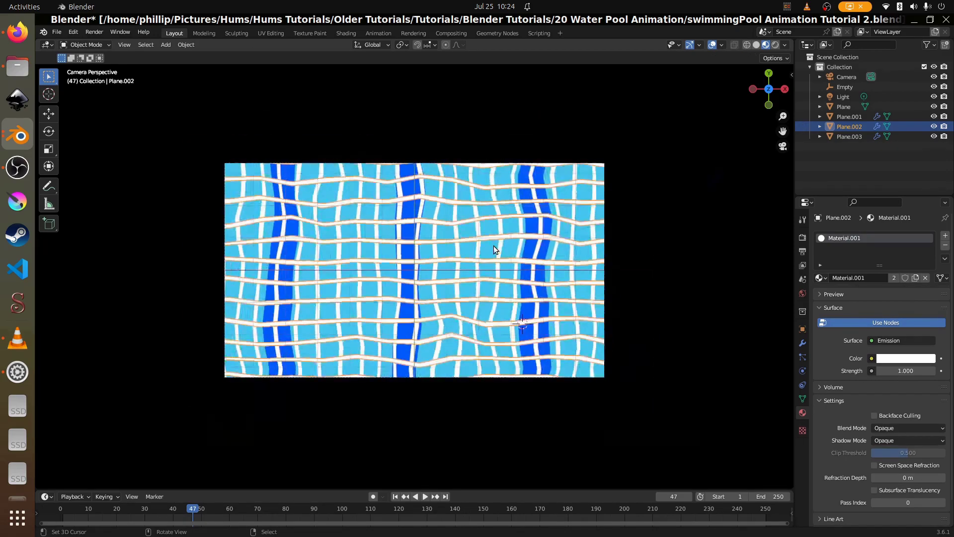
pyautogui.moveTo(516, 242); pyautogui.dragTo(578, 244, button='middle')
pyautogui.press('Tab')
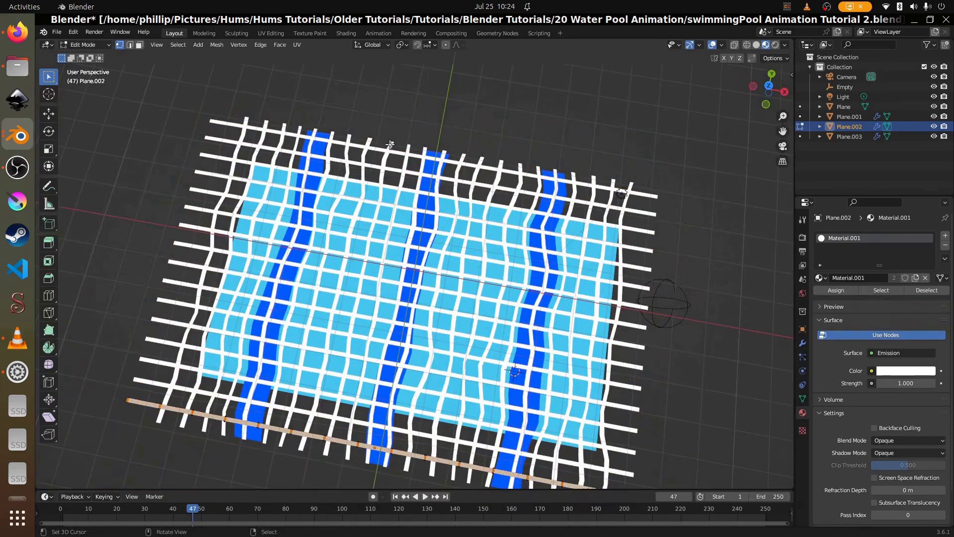
pyautogui.moveTo(289, 384); pyautogui.dragTo(326, 414, button='middle')
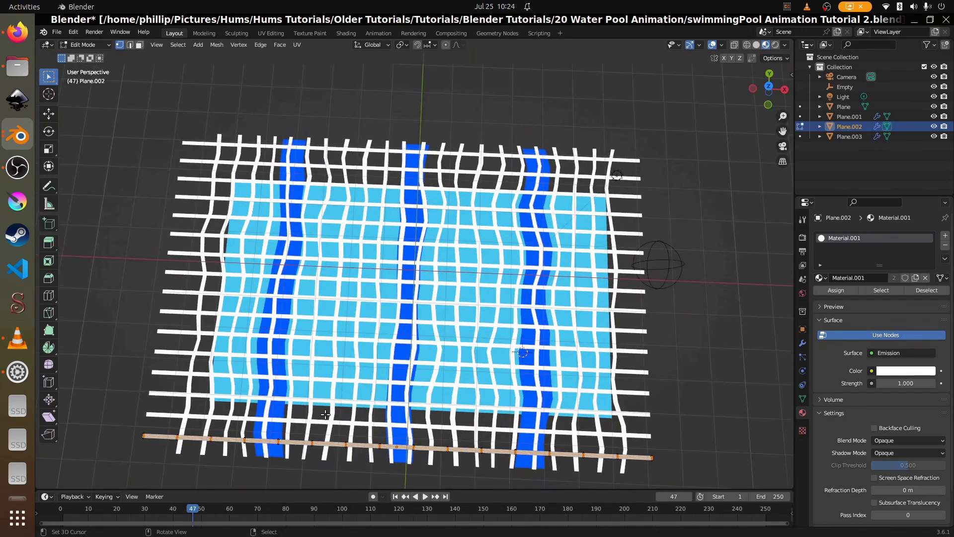
pyautogui.press('s')
pyautogui.press('x')
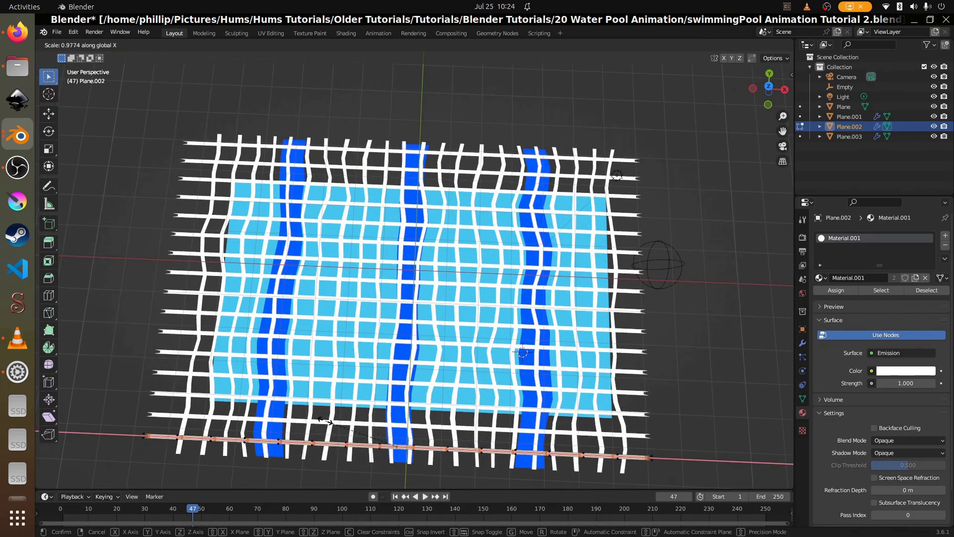
pyautogui.rightClick(381, 449)
# - Narrow the horizontal grid strips along Y to a little over half their width and set their Array relative offset Factor X to 10.3
pyautogui.press('s')
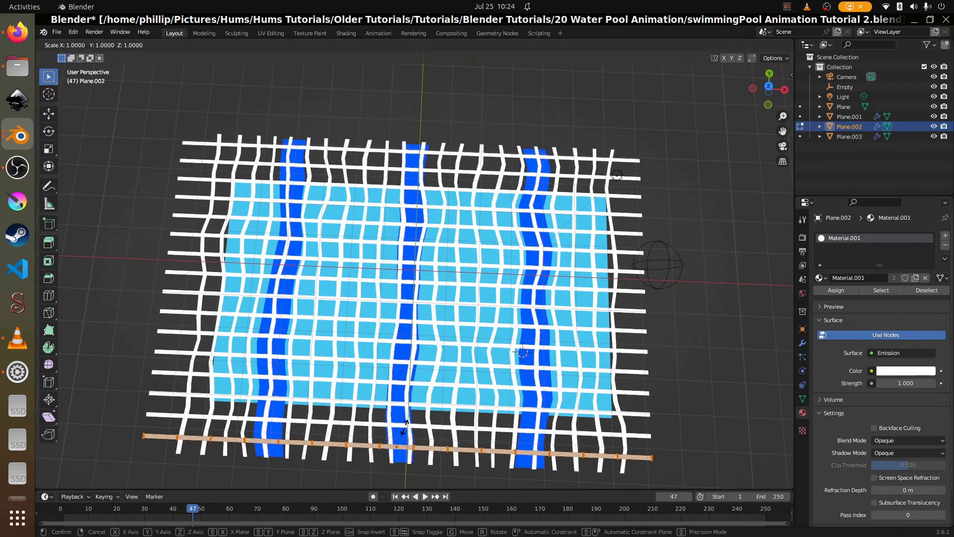
pyautogui.press('y')
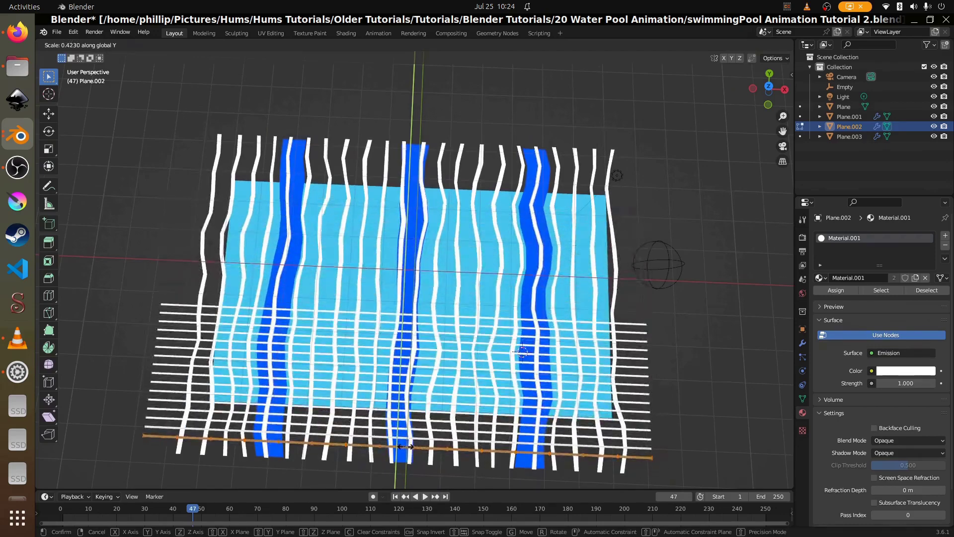
pyautogui.click(428, 429)
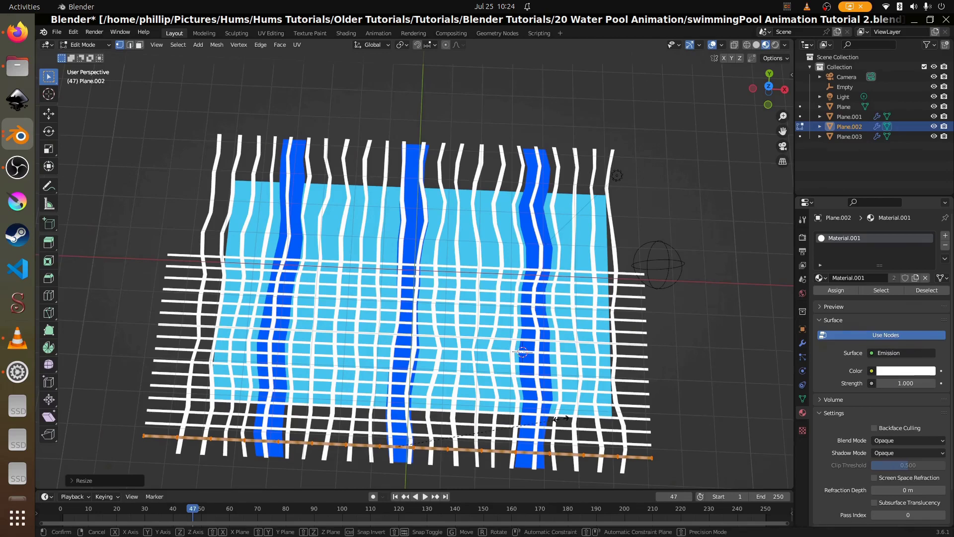
pyautogui.press('s')
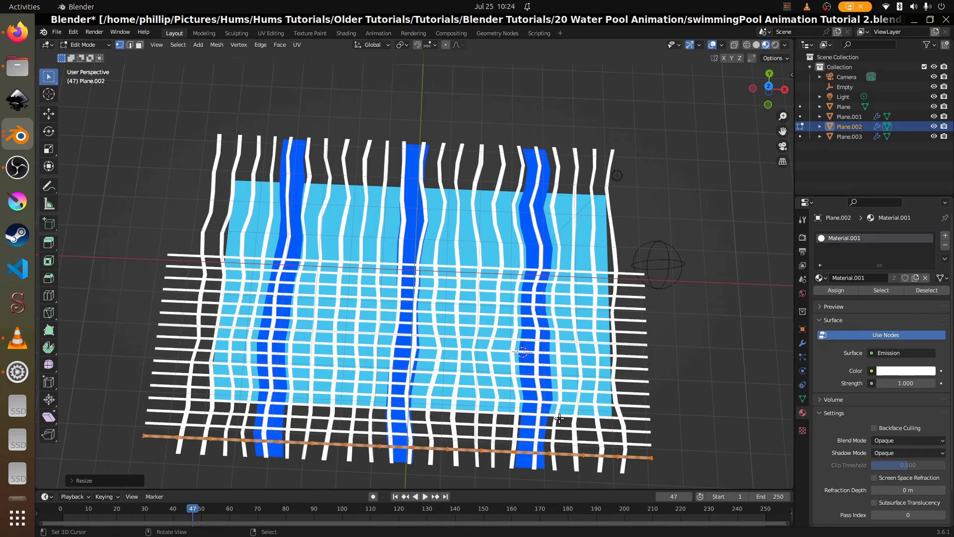
pyautogui.click(556, 413)
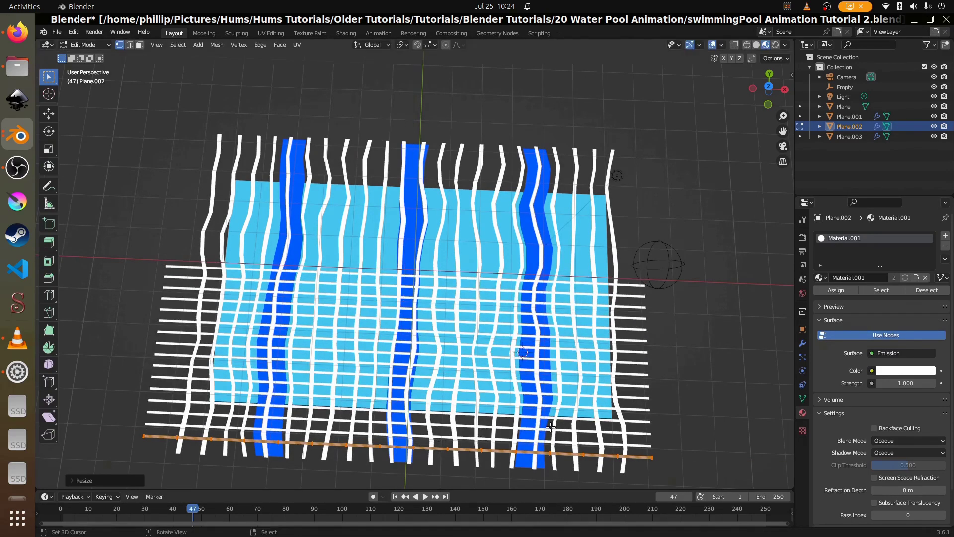
pyautogui.click(802, 344)
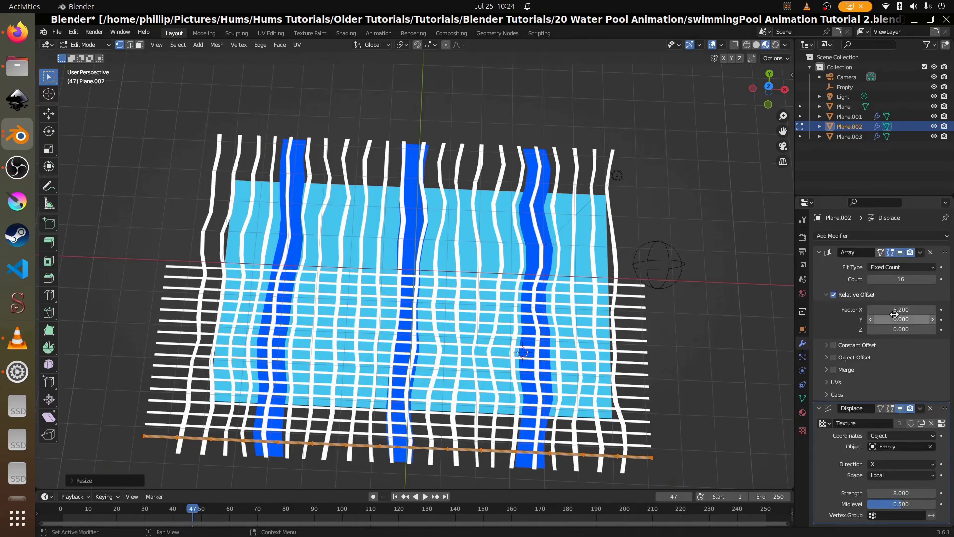
pyautogui.moveTo(901, 310); pyautogui.dragTo(947, 309)
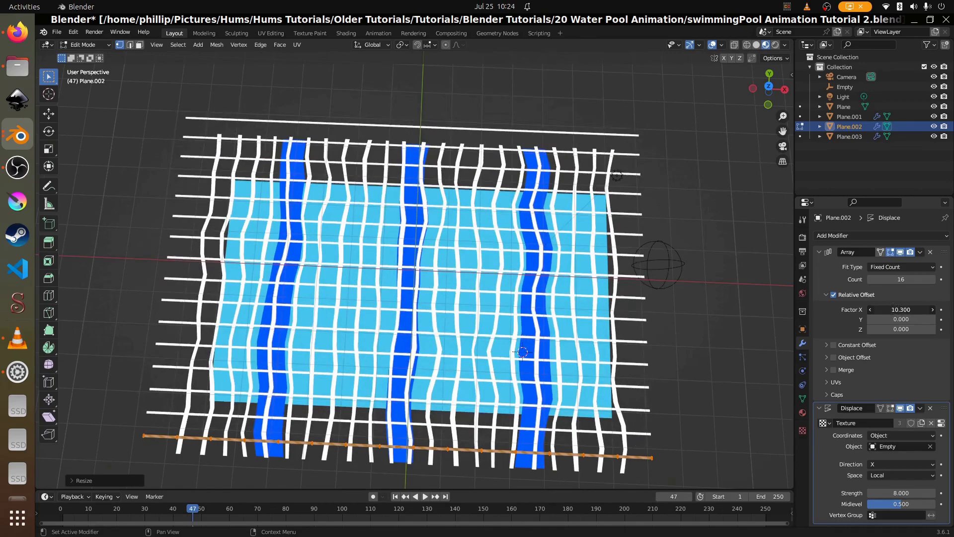
# - Leave Edit Mode and select the vertical white grid strips
pyautogui.keyDown('alt'); pyautogui.click(617, 397); pyautogui.keyUp('alt')
pyautogui.press('Tab')
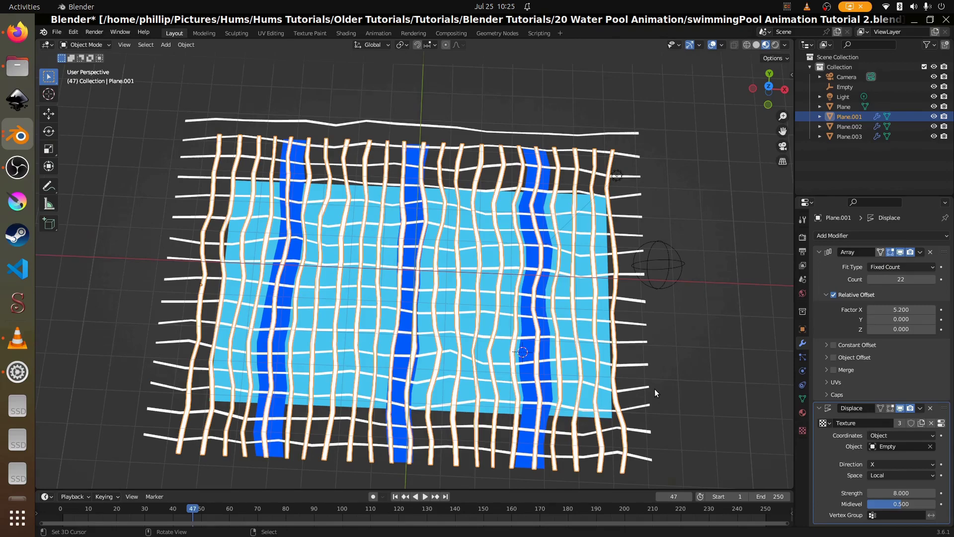
pyautogui.press('s')
pyautogui.press('x')
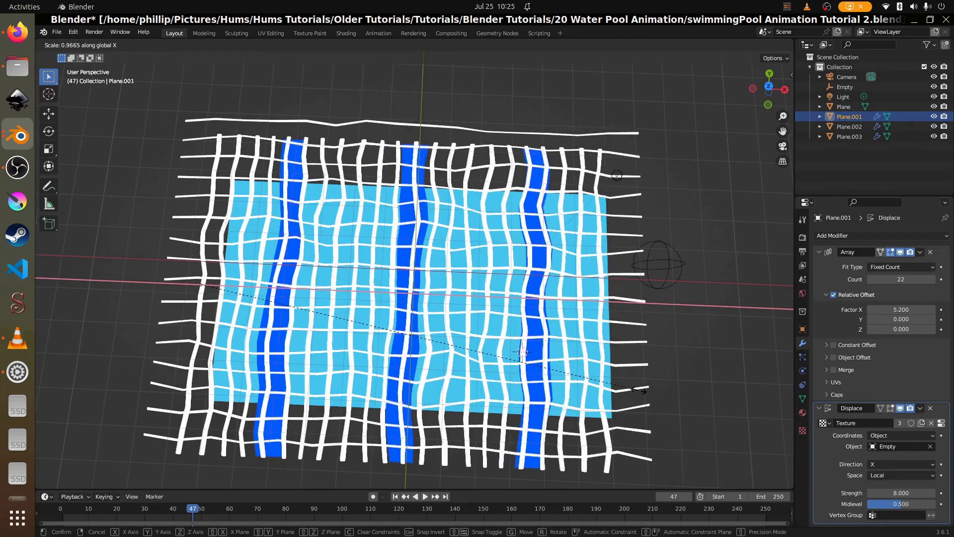
pyautogui.press('Escape')
# - Scale the vertical grid strips' mesh along X to about 0.64 and set their Array relative offset Factor X to 9
pyautogui.press('Tab')
pyautogui.press('s')
pyautogui.press('x')
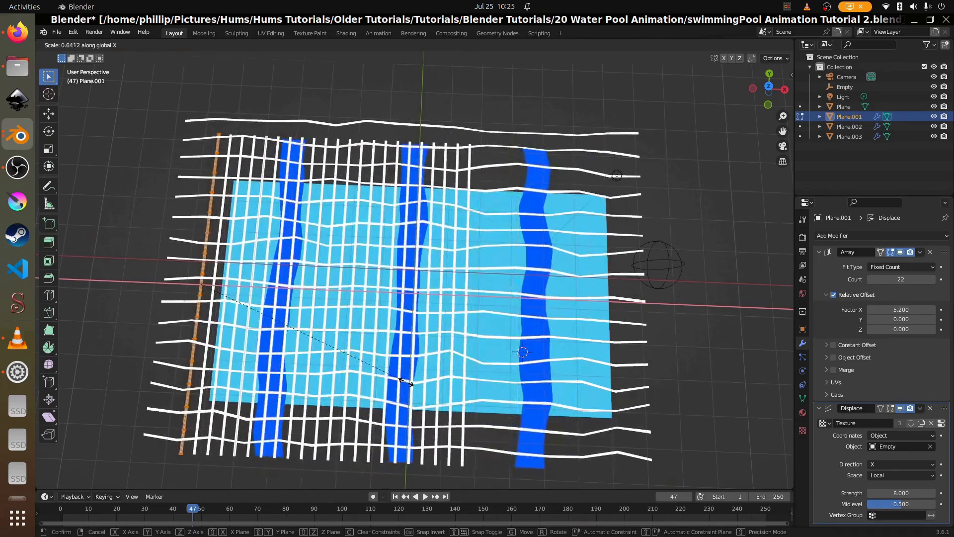
pyautogui.click(405, 381)
pyautogui.moveTo(870, 306); pyautogui.dragTo(905, 306)
# - Play the animation briefly in the camera view to check the thinner grid strips
pyautogui.press('KP_0')
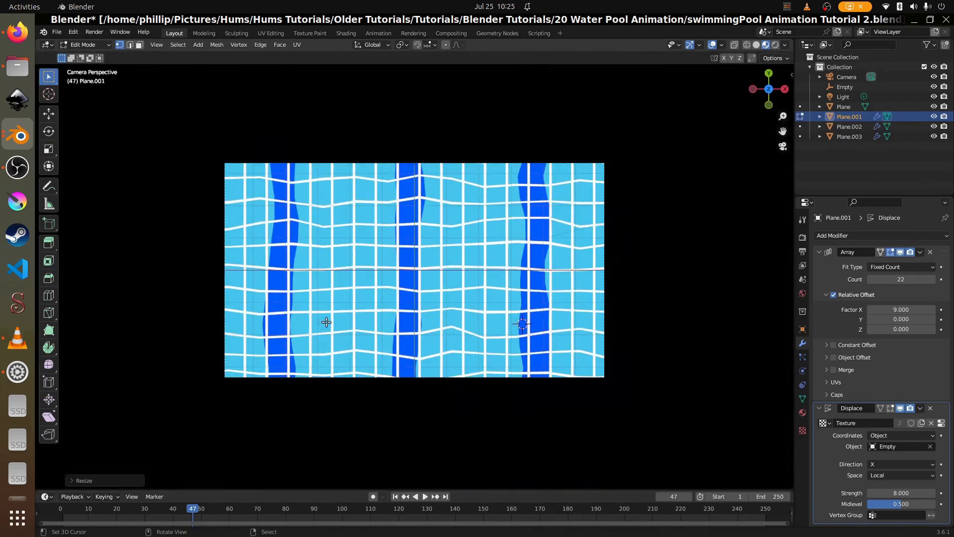
pyautogui.press('space')
pyautogui.press('space')
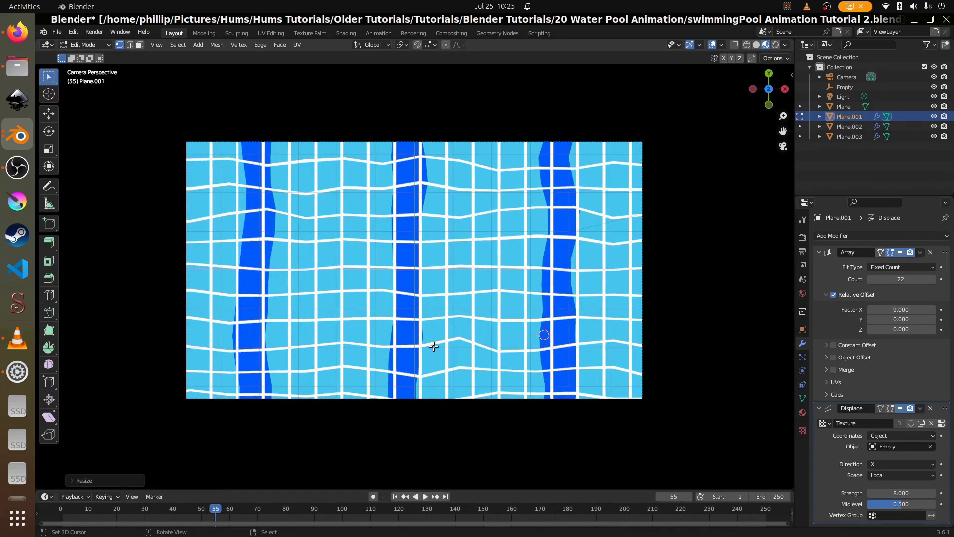
pyautogui.scroll(-2, 467, 348)
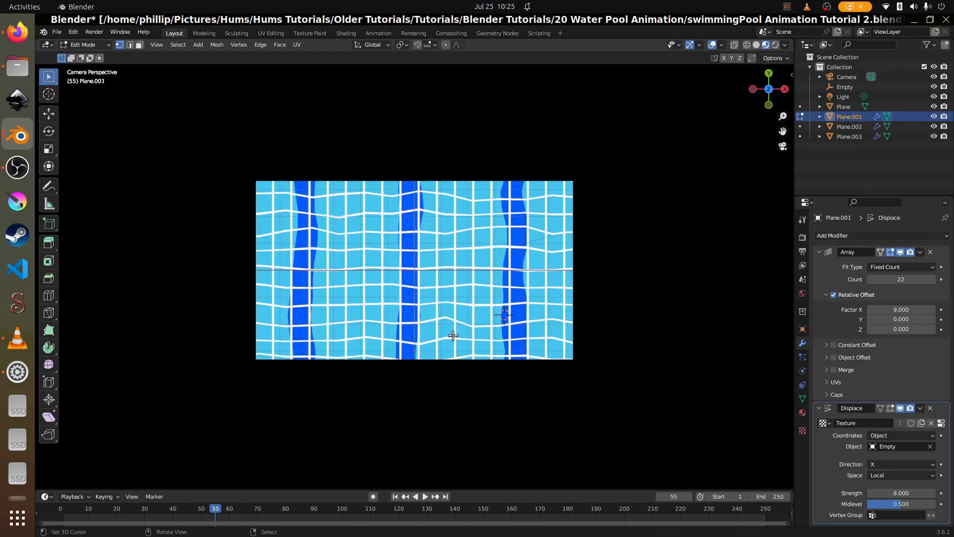
# - Save the file and return to Object Mode
pyautogui.hotkey('ctrl', 's')
pyautogui.press('Tab')
pyautogui.scroll(1, 388, 353)
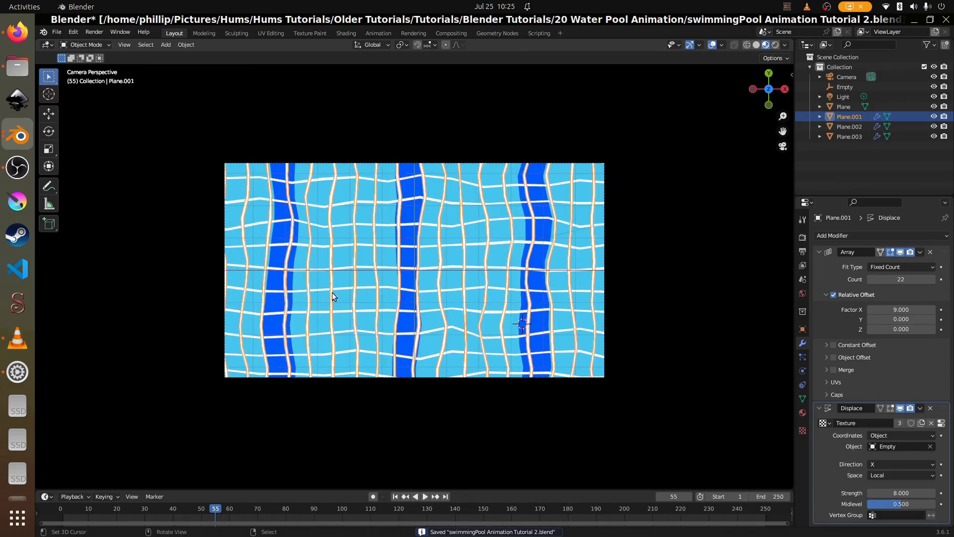
# - Duplicate the light-blue base plane, raise the copy along Z until it covers the grid, and save the file
pyautogui.click(392, 281)
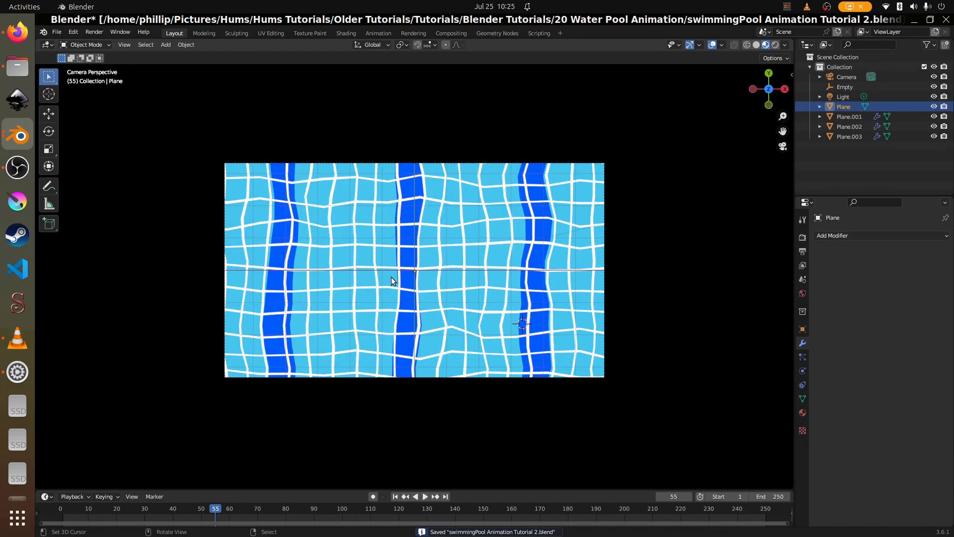
pyautogui.hotkey('shift', 'd')
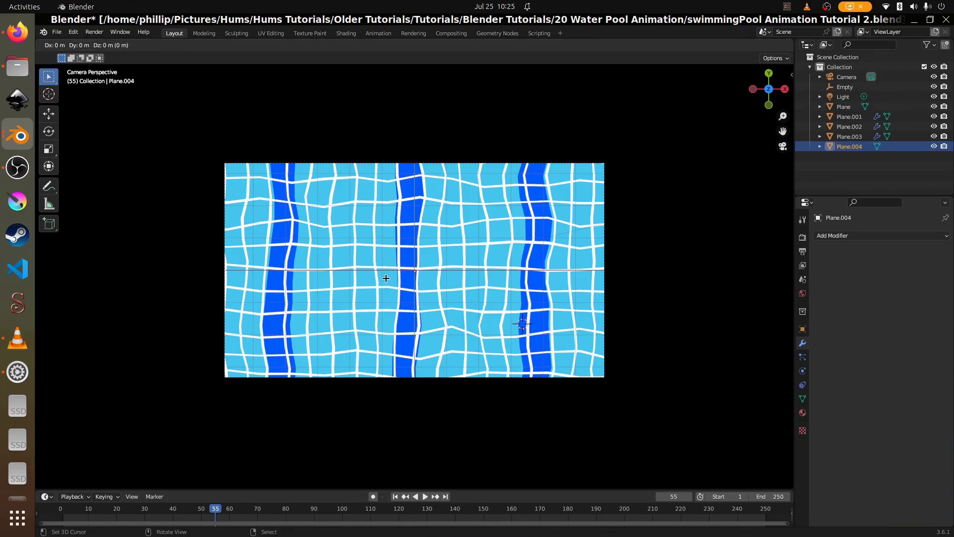
pyautogui.press('z')
pyautogui.click(390, 290)
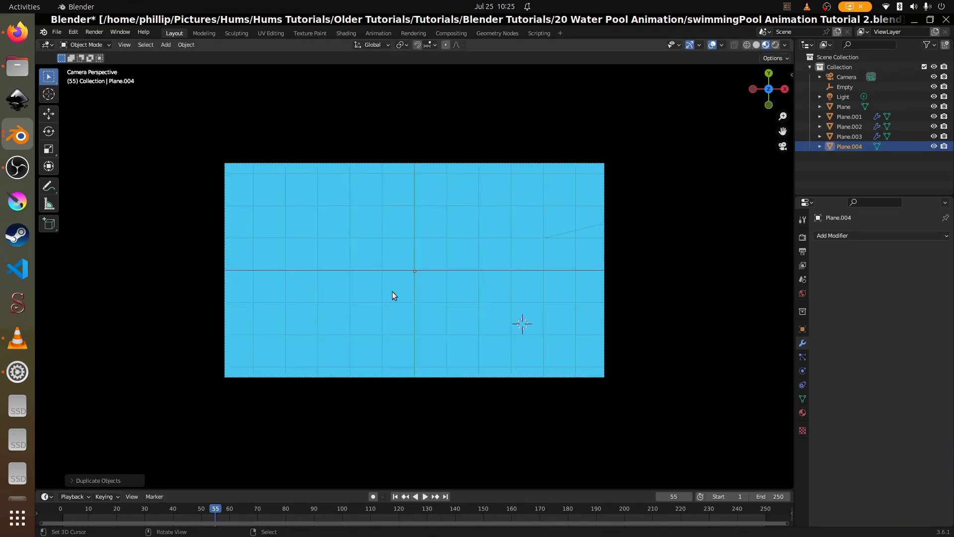
pyautogui.hotkey('ctrl', 's')
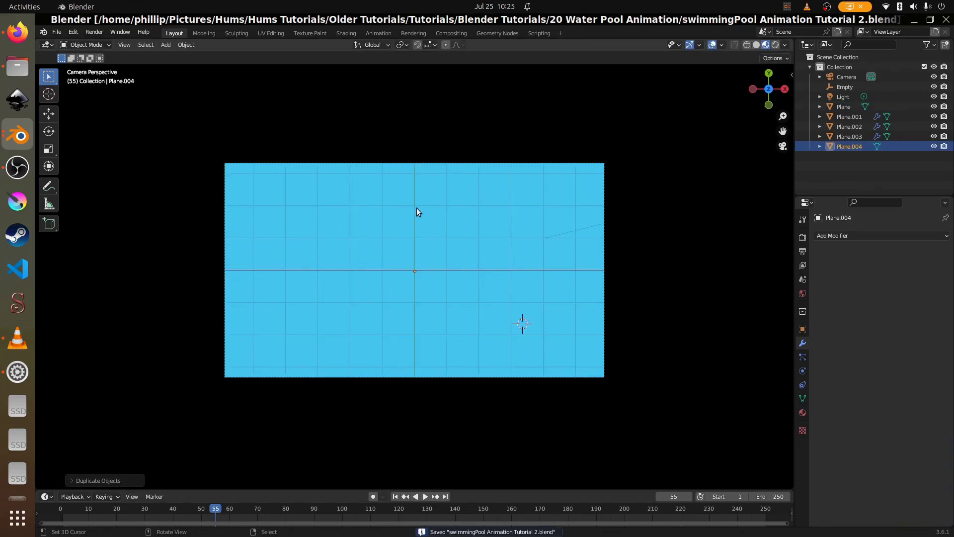
# - Make the duplicated plane's material single-user so it is independent of the base plane's material
pyautogui.click(194, 46)
pyautogui.moveTo(219, 208)
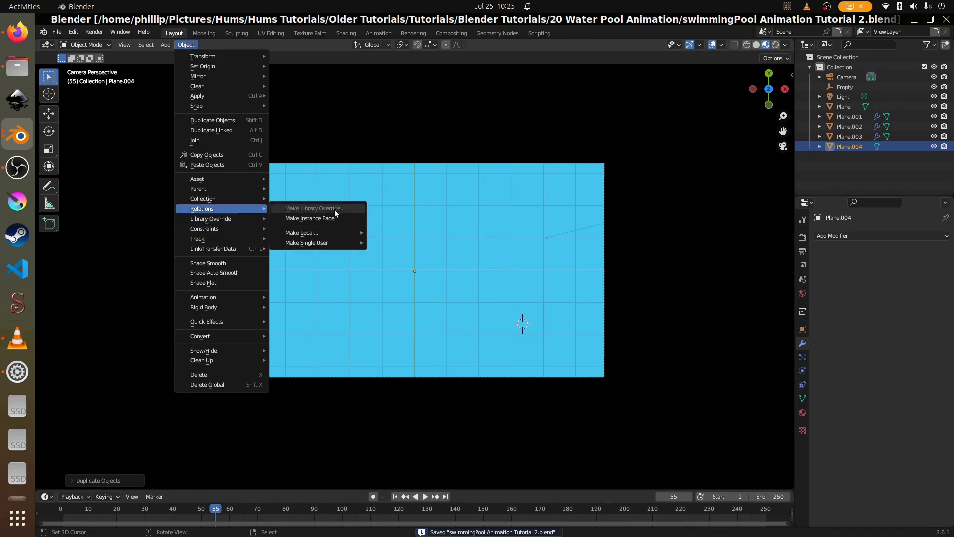
pyautogui.moveTo(362, 242)
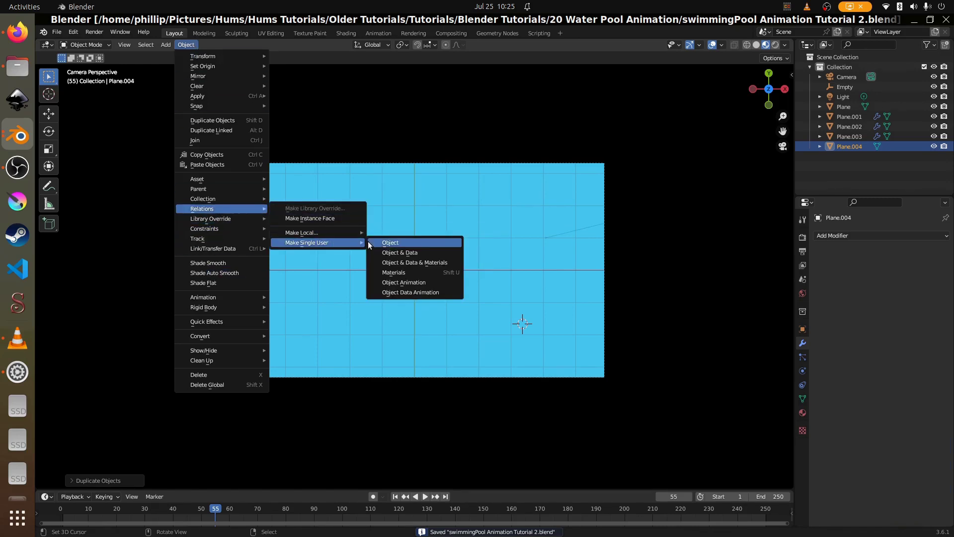
pyautogui.click(421, 274)
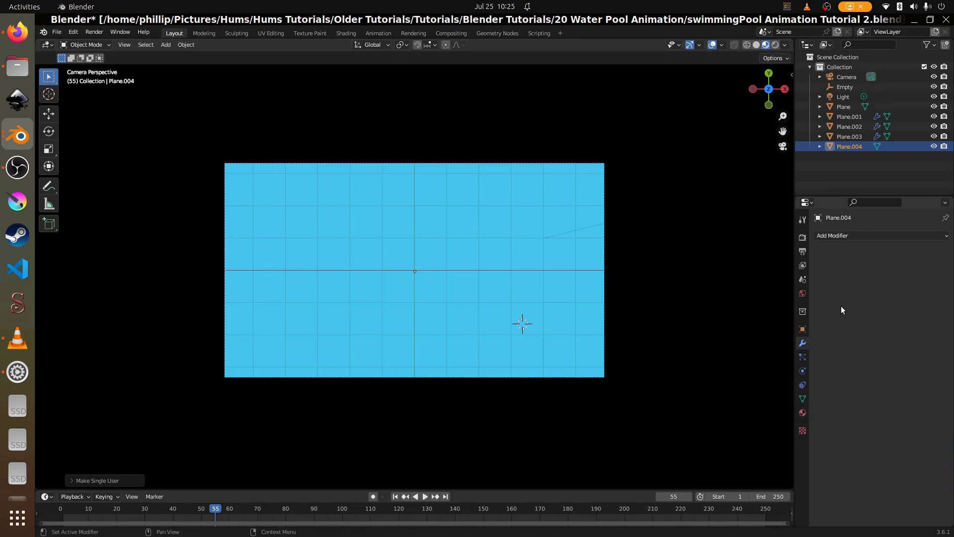
# - Switch to the Shading workspace and show the scene from above with rendered viewport shading
pyautogui.click(855, 235)
pyautogui.click(855, 235)
pyautogui.click(357, 32)
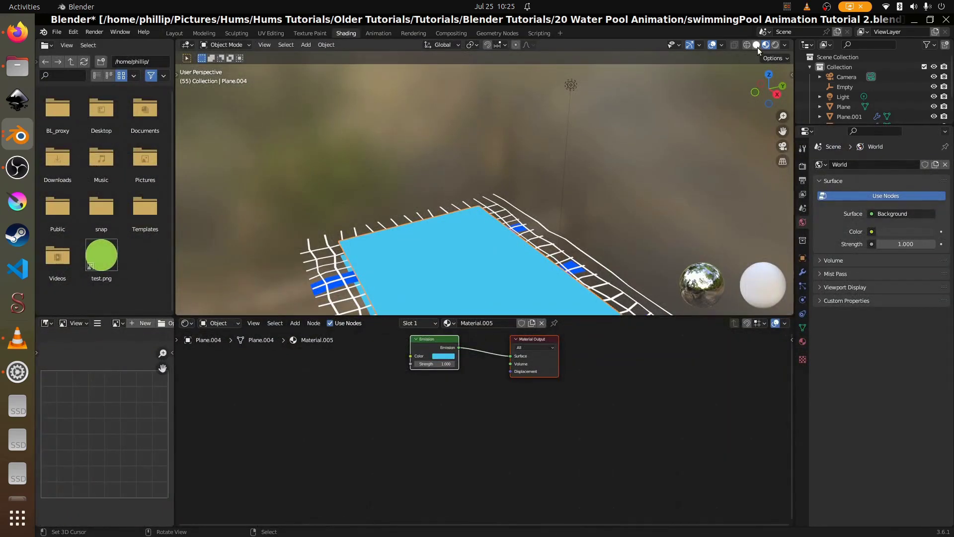
pyautogui.click(775, 45)
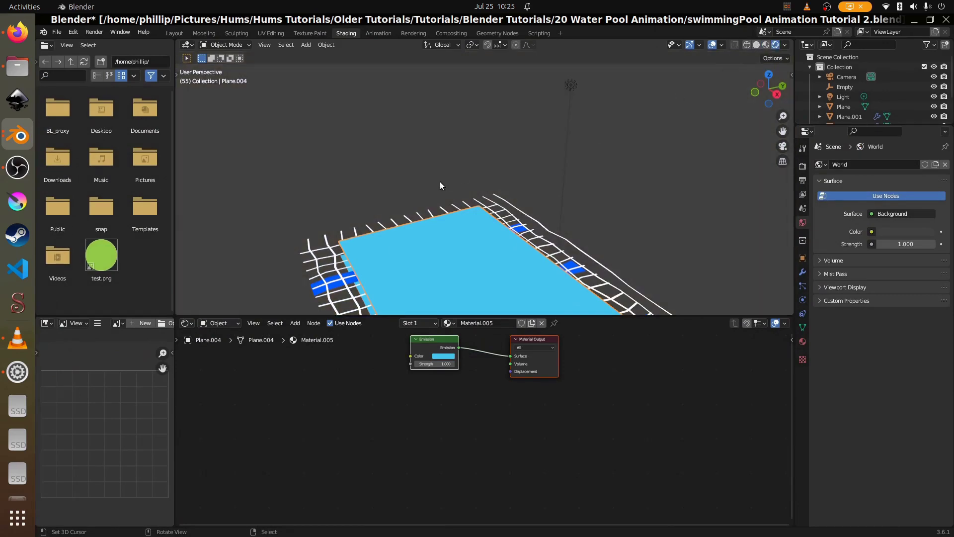
pyautogui.moveTo(440, 181)
pyautogui.mouseDown(button='middle')
pyautogui.moveTo(503, 202)
pyautogui.moveTo(517, 279)
pyautogui.mouseUp(button='middle')
pyautogui.press('KP_0')
pyautogui.press('KP_0')
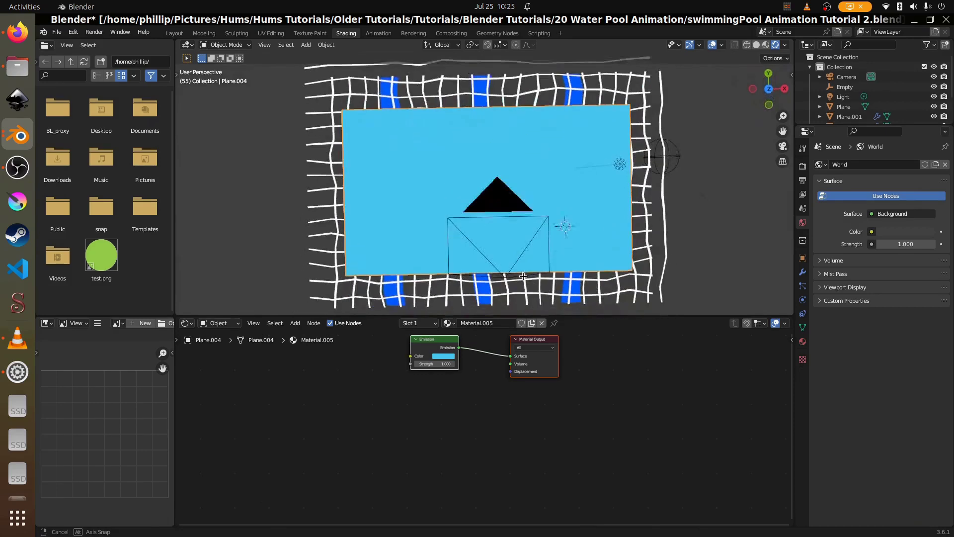
# - Disconnect the Emission node from the Material Output in the plane copy's material and place it below the output node
pyautogui.moveTo(430, 343); pyautogui.dragTo(413, 385)
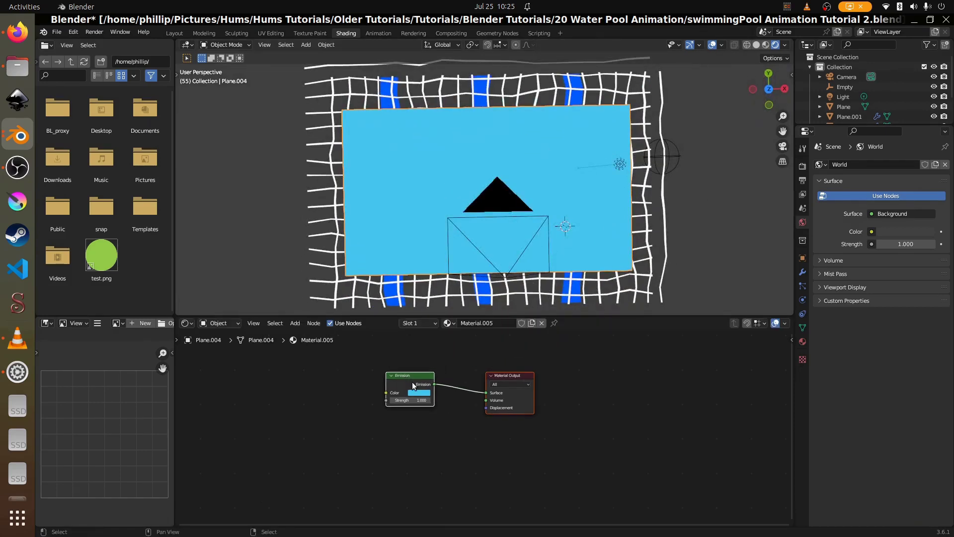
pyautogui.click(476, 397)
pyautogui.moveTo(484, 392); pyautogui.dragTo(549, 468)
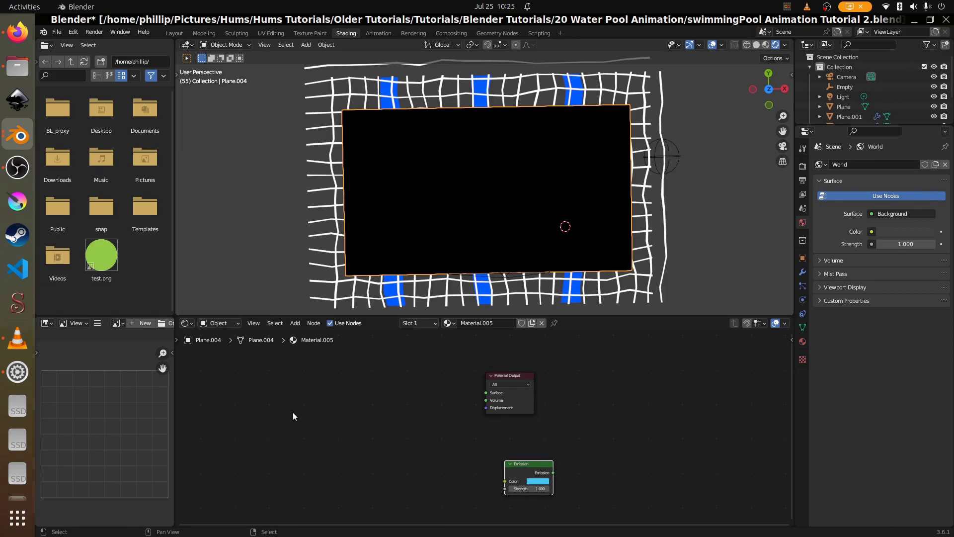
# - Add a Texture Coordinate node to the plane copy's material and place it well before the Material Output node
pyautogui.hotkey('shift', 'a')
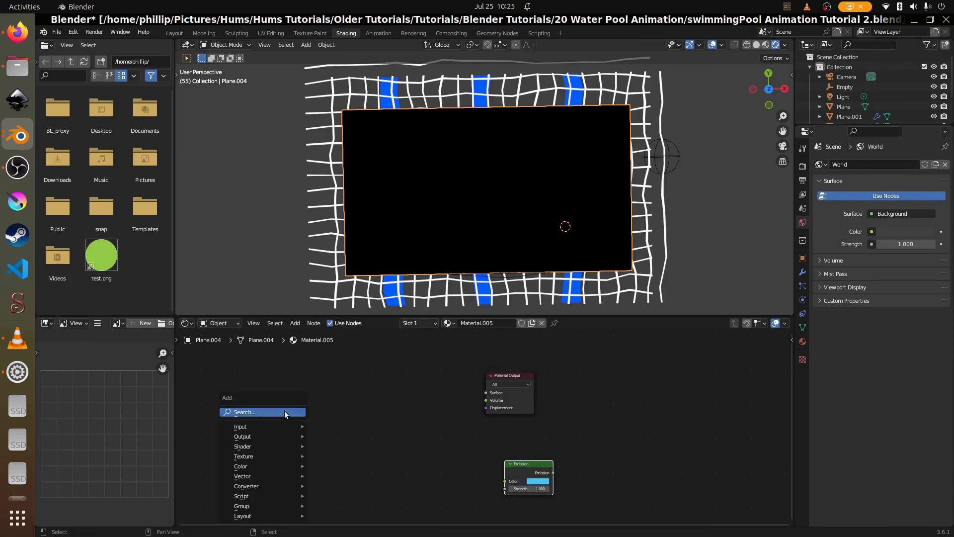
pyautogui.click(285, 411)
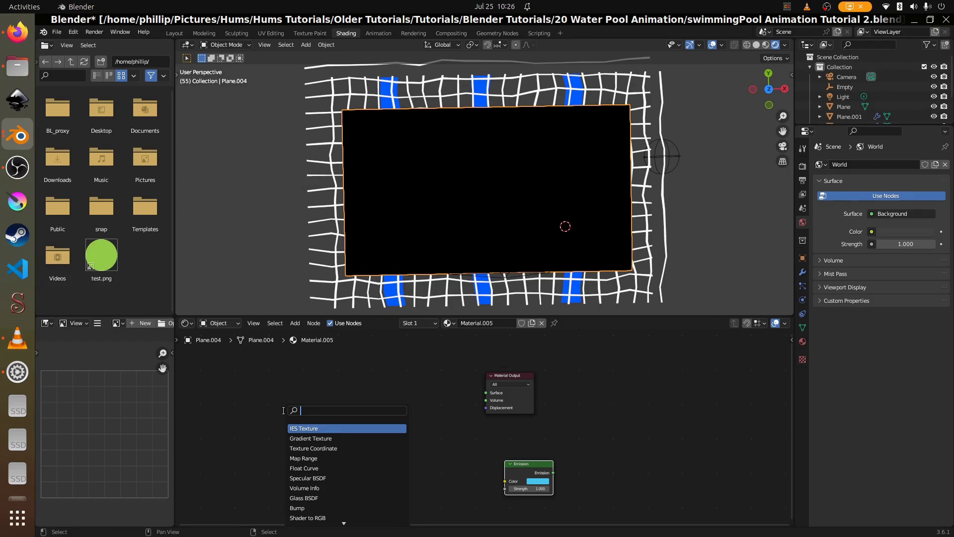
pyautogui.write('grad')
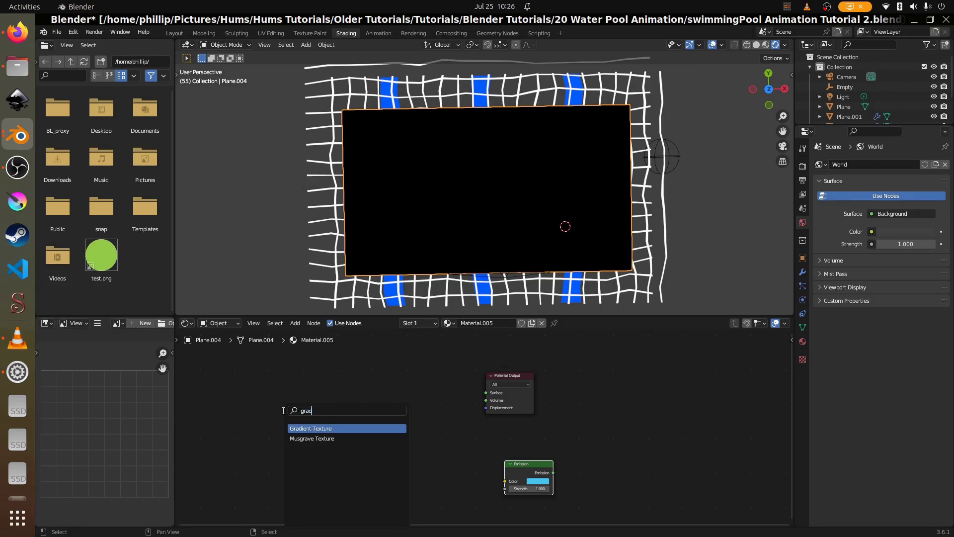
pyautogui.press('BackSpace')
pyautogui.press('BackSpace')
pyautogui.press('BackSpace')
pyautogui.press('BackSpace')
pyautogui.write('co')
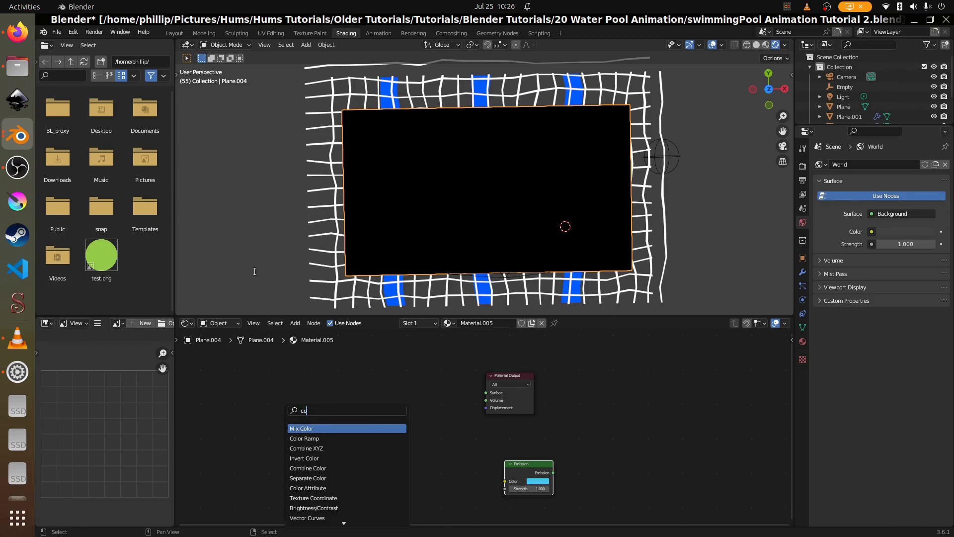
pyautogui.press('Down')
pyautogui.press('Down')
pyautogui.press('Down')
pyautogui.press('Down')
pyautogui.press('Down')
pyautogui.press('Down')
pyautogui.press('Down')
pyautogui.press('Down')
pyautogui.press('Down')
pyautogui.press('Down')
pyautogui.press('Down')
pyautogui.press('Down')
pyautogui.press('Down')
pyautogui.press('Down')
pyautogui.press('Down')
pyautogui.press('Down')
pyautogui.press('Down')
pyautogui.press('Down')
pyautogui.press('Down')
pyautogui.press('Down')
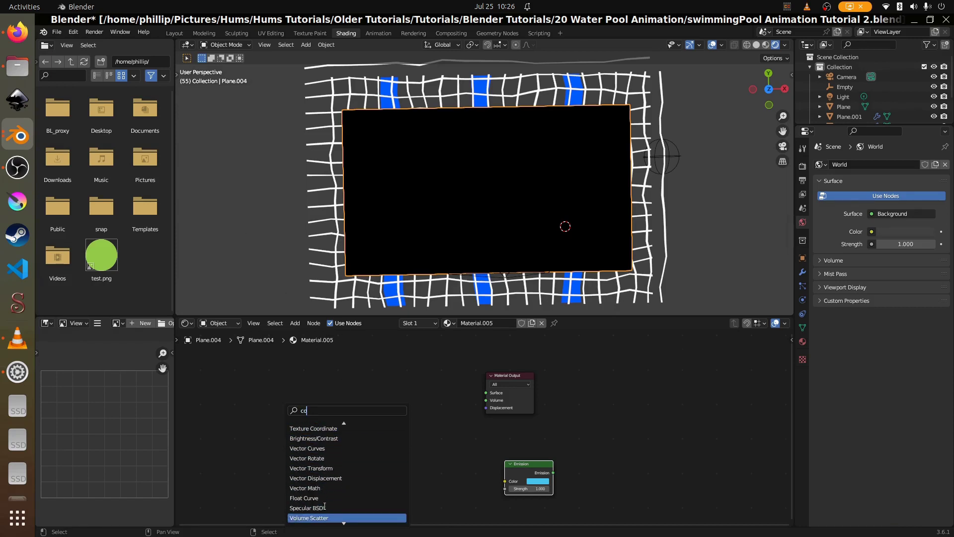
pyautogui.press('Up')
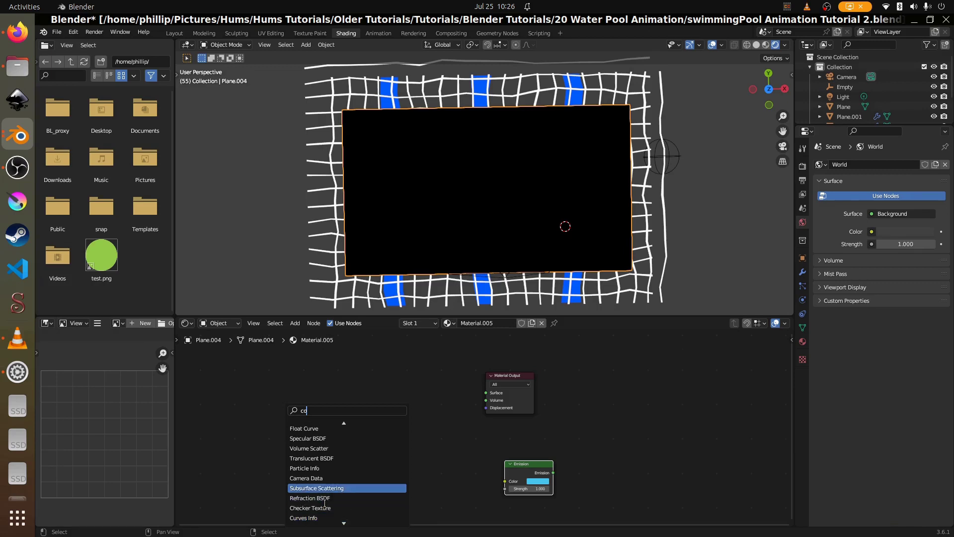
pyautogui.write('or')
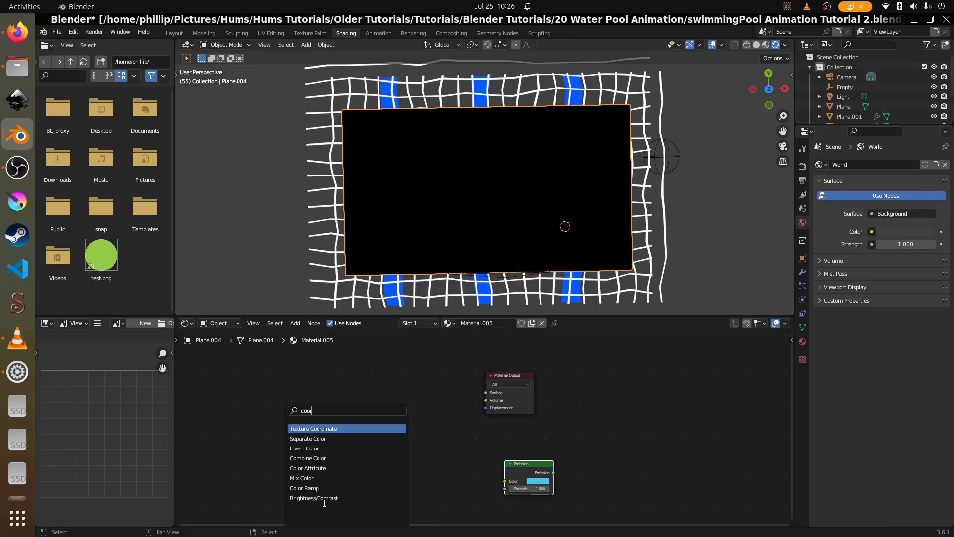
pyautogui.press('Return')
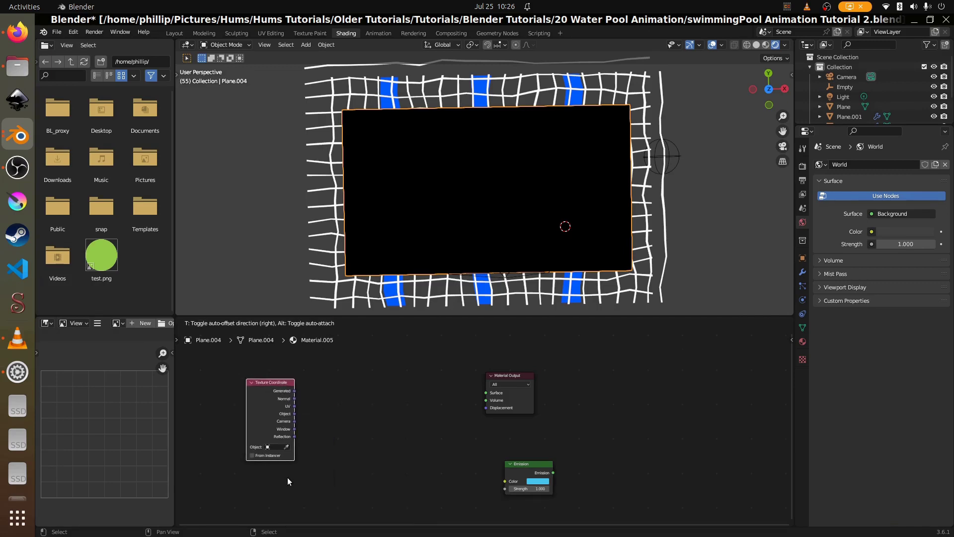
pyautogui.click(288, 478)
# - Add a Mapping node and place it directly beside the Texture Coordinate node
pyautogui.hotkey('shift', 'a')
pyautogui.moveTo(410, 387)
pyautogui.click(394, 369)
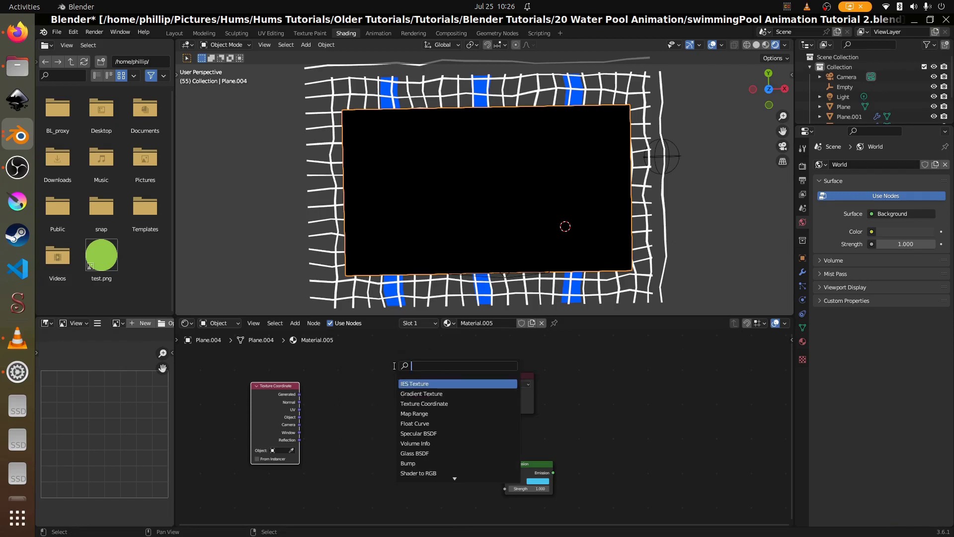
pyautogui.write('mapp')
pyautogui.press('Return')
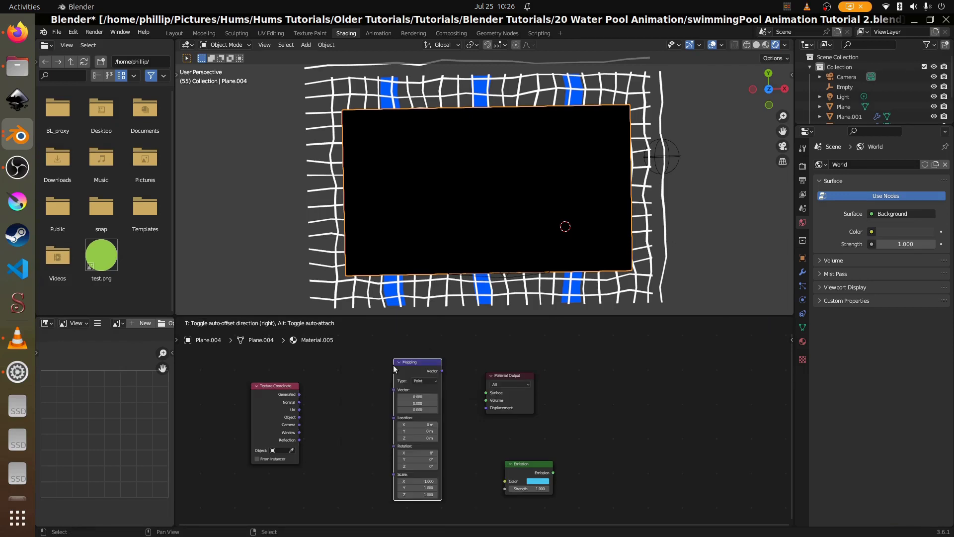
pyautogui.click(317, 367)
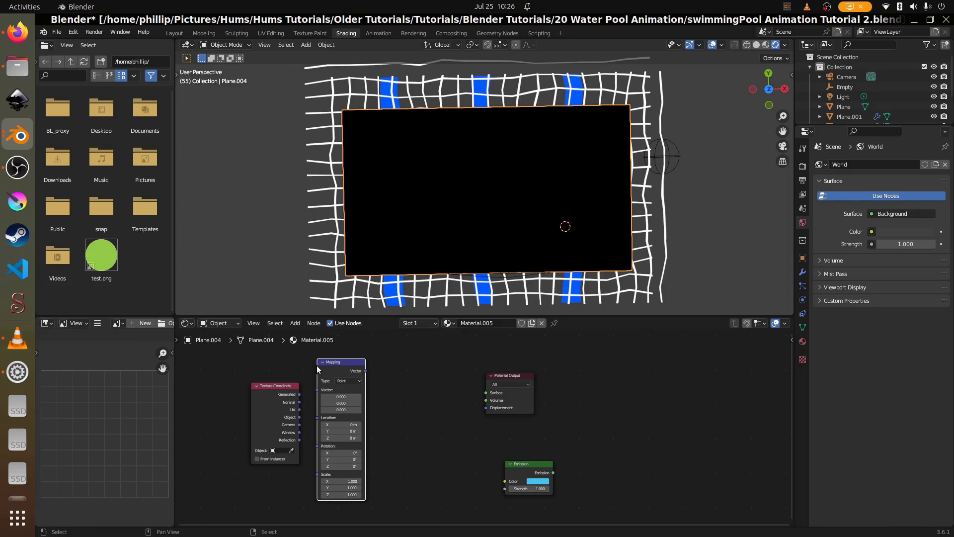
# - Add a Gradient Texture node and place it just after the Mapping node
pyautogui.hotkey('shift', 'a')
pyautogui.click(386, 398)
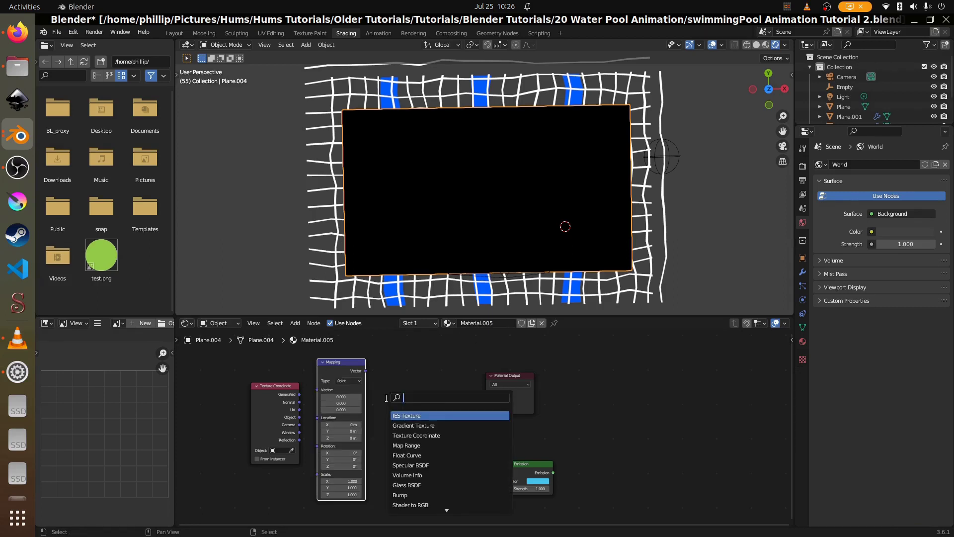
pyautogui.write('gradient')
pyautogui.press('Return')
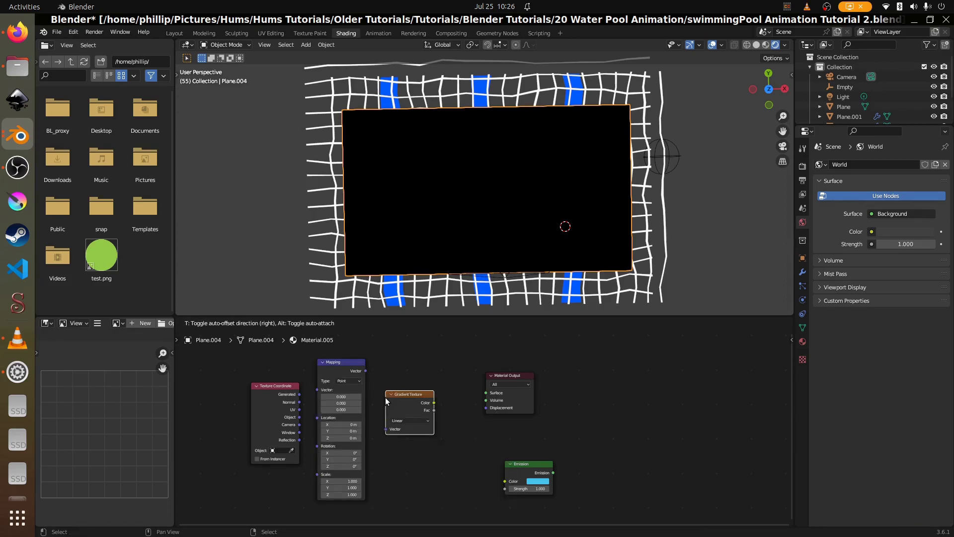
pyautogui.click(368, 368)
pyautogui.moveTo(369, 369)
pyautogui.mouseDown()
pyautogui.moveTo(388, 377)
pyautogui.moveTo(383, 383)
pyautogui.mouseUp()
# - Move the Material Output node further out and add a Color Ramp node between it and the Gradient Texture
pyautogui.moveTo(501, 380); pyautogui.dragTo(538, 381)
pyautogui.hotkey('shift', 'a')
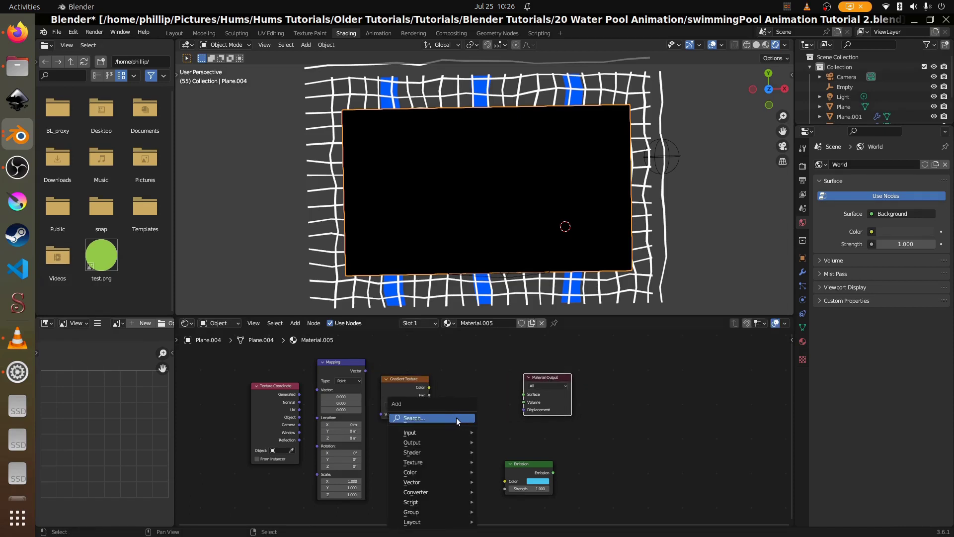
pyautogui.click(448, 420)
pyautogui.write('ramp')
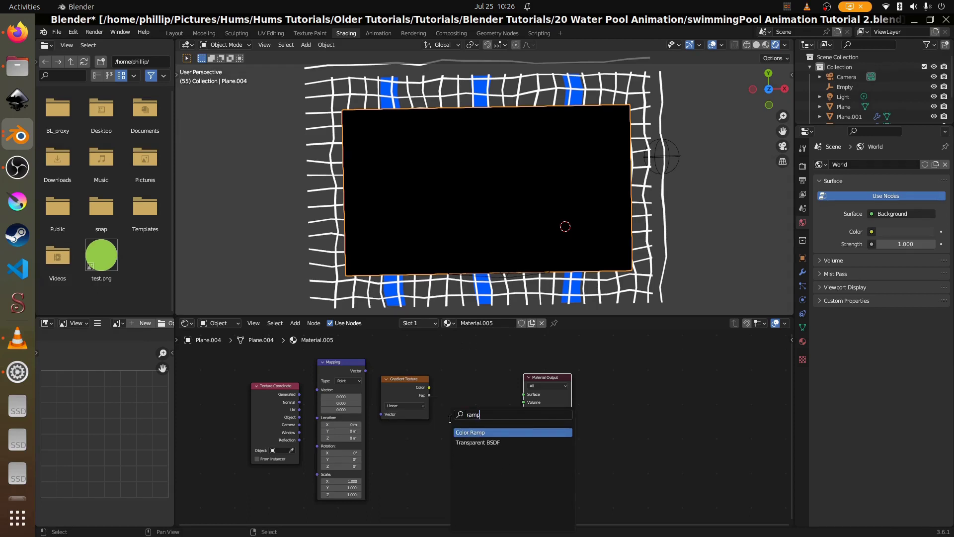
pyautogui.press('Return')
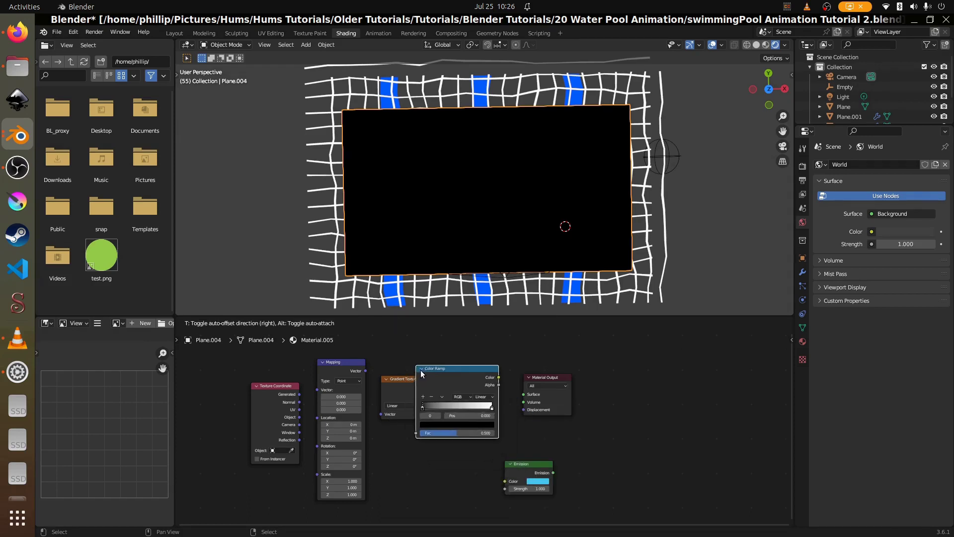
pyautogui.click(453, 356)
# - Make more room before the Material Output node and add a Transparent BSDF node below the Color Ramp
pyautogui.moveTo(557, 381); pyautogui.dragTo(632, 364)
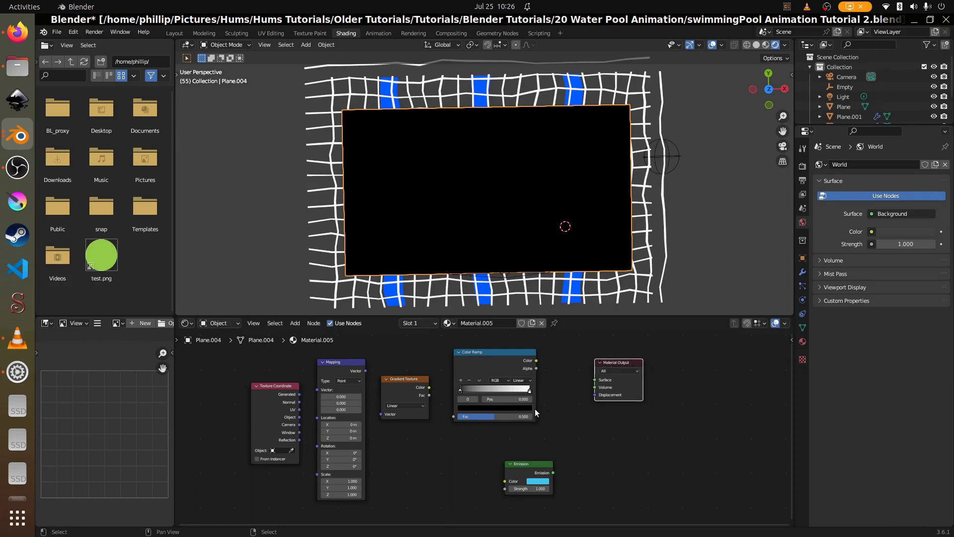
pyautogui.hotkey('shift', 'a')
pyautogui.click(547, 423)
pyautogui.write('trans')
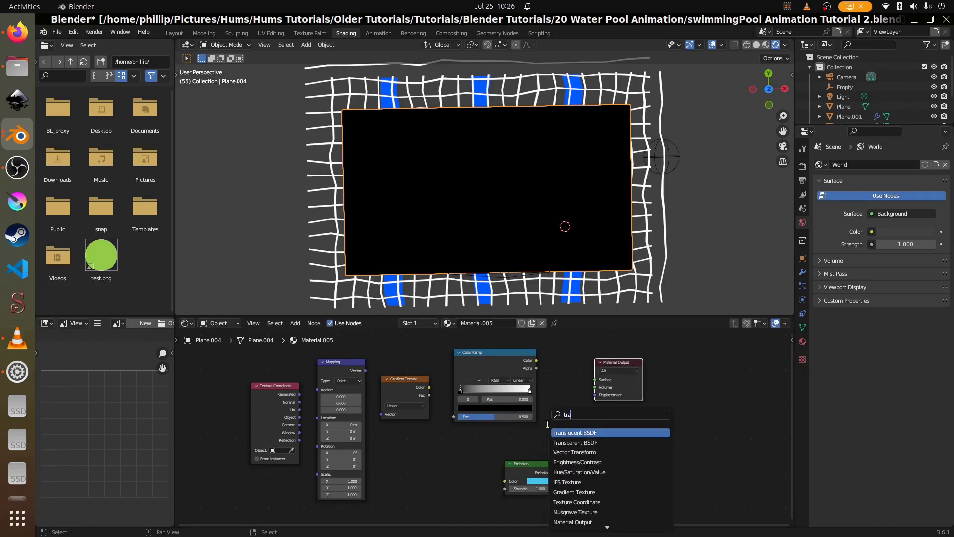
pyautogui.click(590, 442)
pyautogui.click(582, 453)
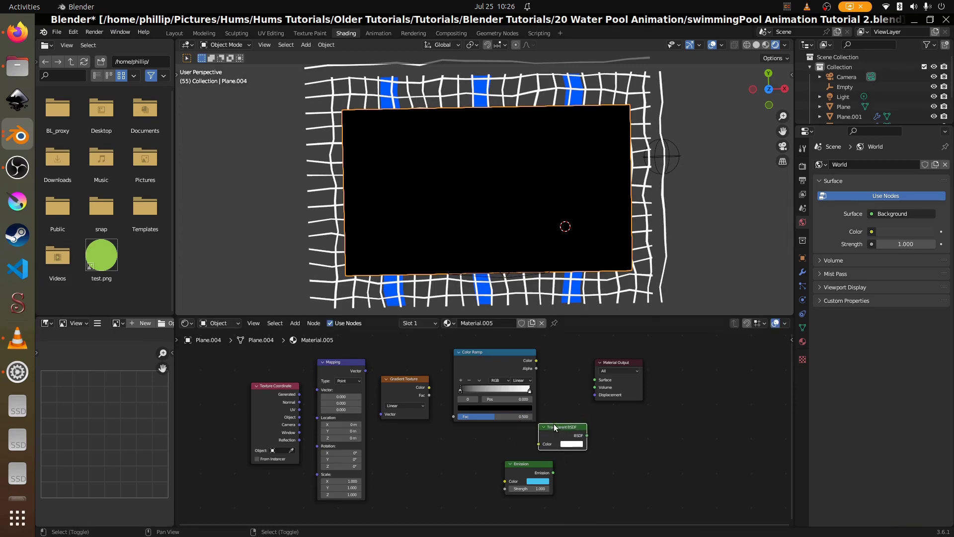
# - Add a Mix Shader node between the Color Ramp and the Material Output
pyautogui.hotkey('shift', 'a')
pyautogui.click(553, 420)
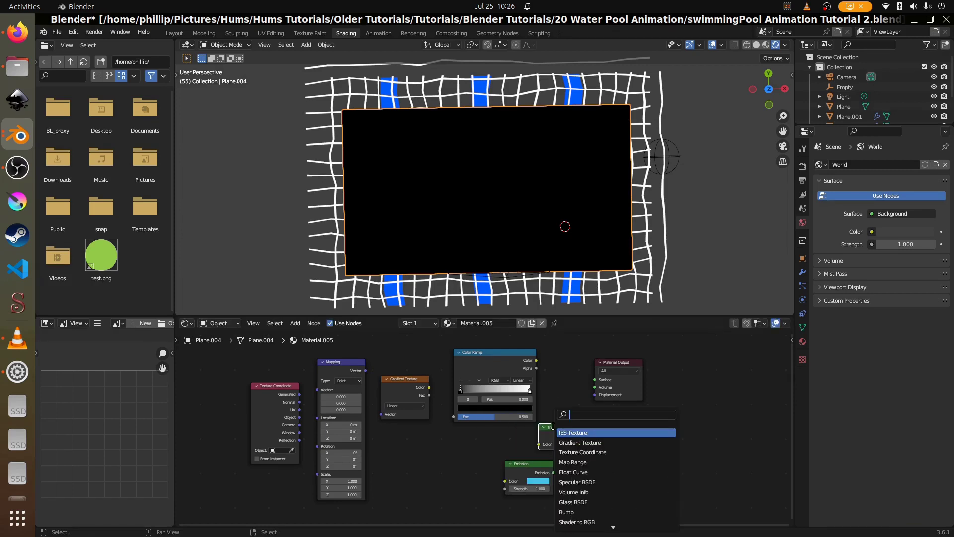
pyautogui.write('mix s')
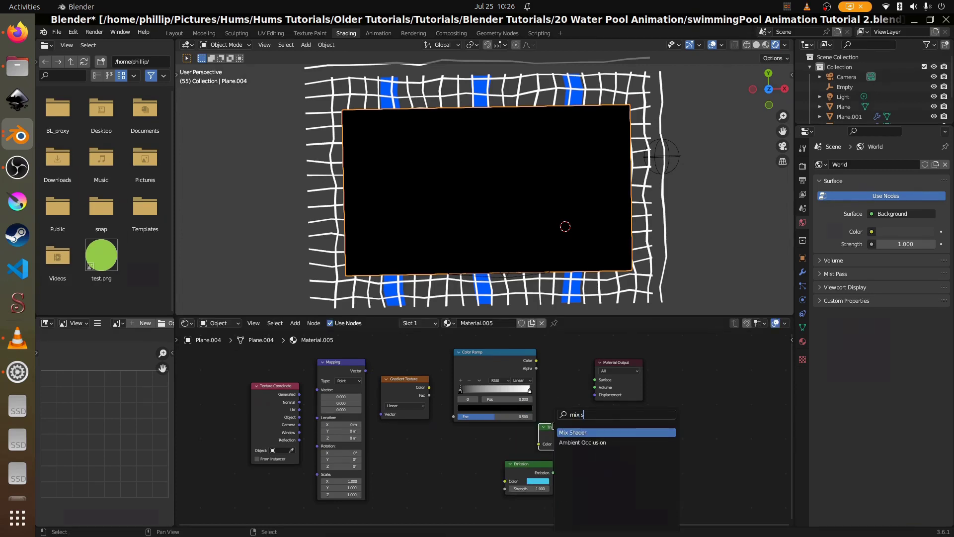
pyautogui.press('Return')
pyautogui.click(552, 374)
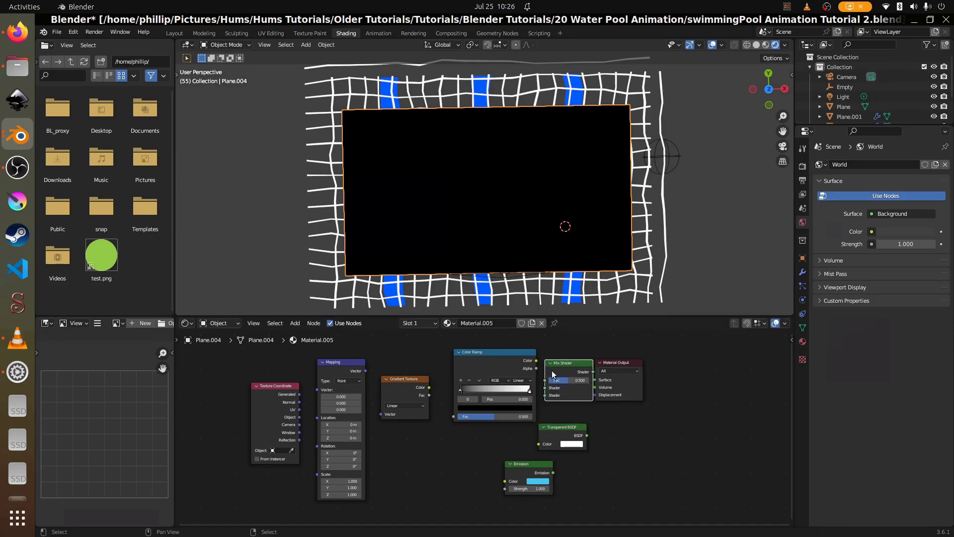
# - Spread out the Material Output, Transparent BSDF, Mix Shader and Emission nodes so that none of them crowd each other
pyautogui.moveTo(613, 361); pyautogui.dragTo(663, 363)
pyautogui.moveTo(565, 424); pyautogui.dragTo(601, 437)
pyautogui.moveTo(570, 359); pyautogui.dragTo(601, 359)
pyautogui.moveTo(515, 475); pyautogui.dragTo(443, 478)
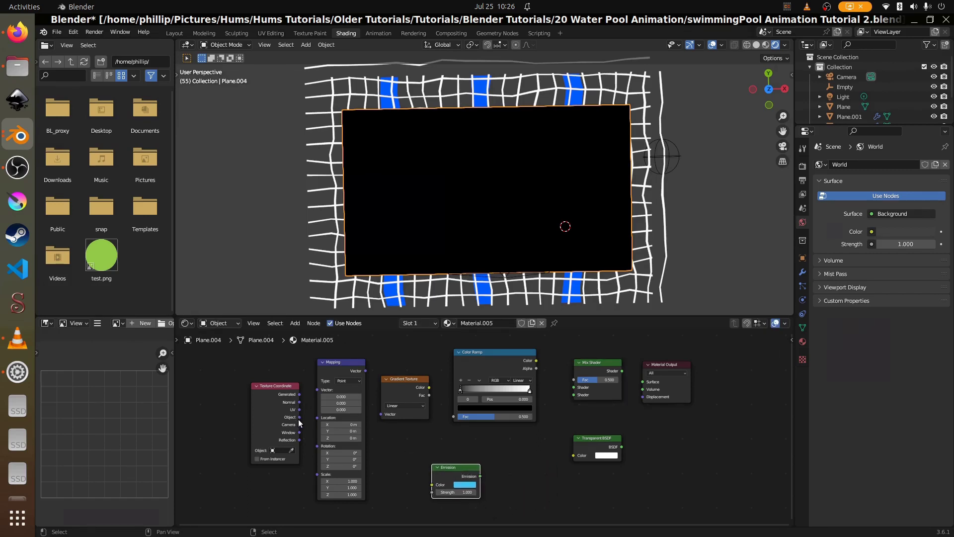
# - Connect the Texture Coordinate's Object output to the Mapping node's Vector input and set the mapping type to Texture
pyautogui.moveTo(300, 417); pyautogui.dragTo(321, 393)
pyautogui.click(349, 381)
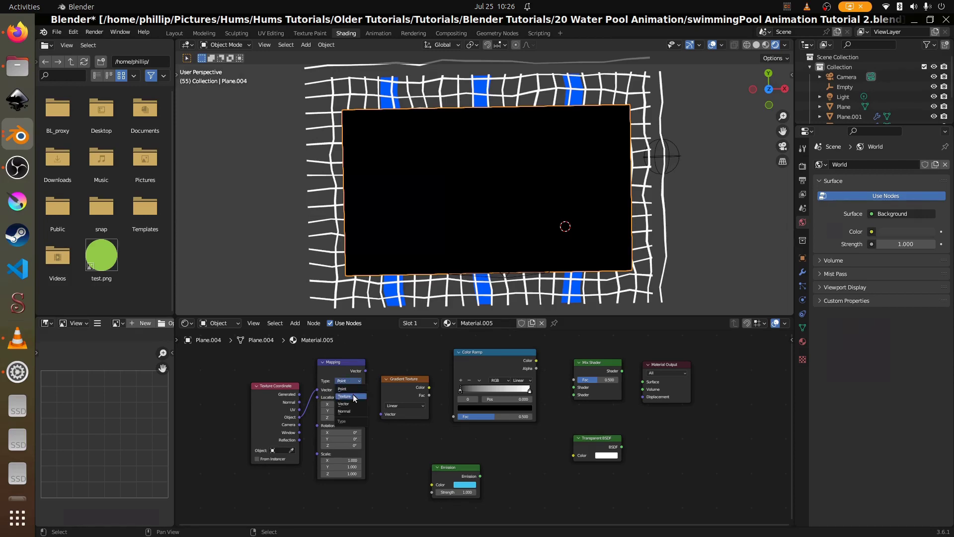
pyautogui.scroll(2, 365, 393)
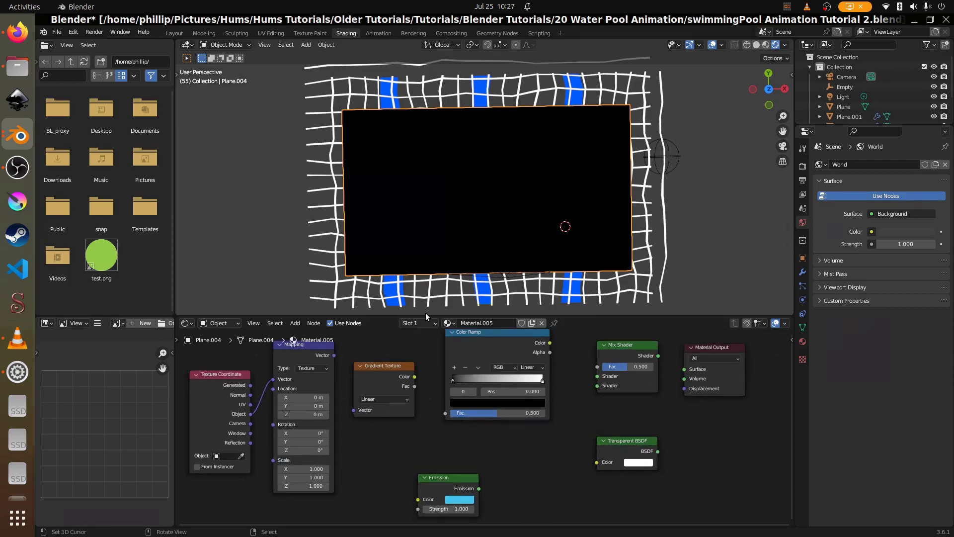
# - Enlarge the node editor and link Mapping to the Gradient Texture's Vector and the gradient's Color to the Color Ramp's Fac
pyautogui.moveTo(426, 316); pyautogui.dragTo(437, 184)
pyautogui.scroll(1, 305, 294)
pyautogui.moveTo(305, 294); pyautogui.dragTo(357, 323, button='middle')
pyautogui.moveTo(354, 295); pyautogui.dragTo(377, 358)
pyautogui.moveTo(448, 320); pyautogui.dragTo(484, 363)
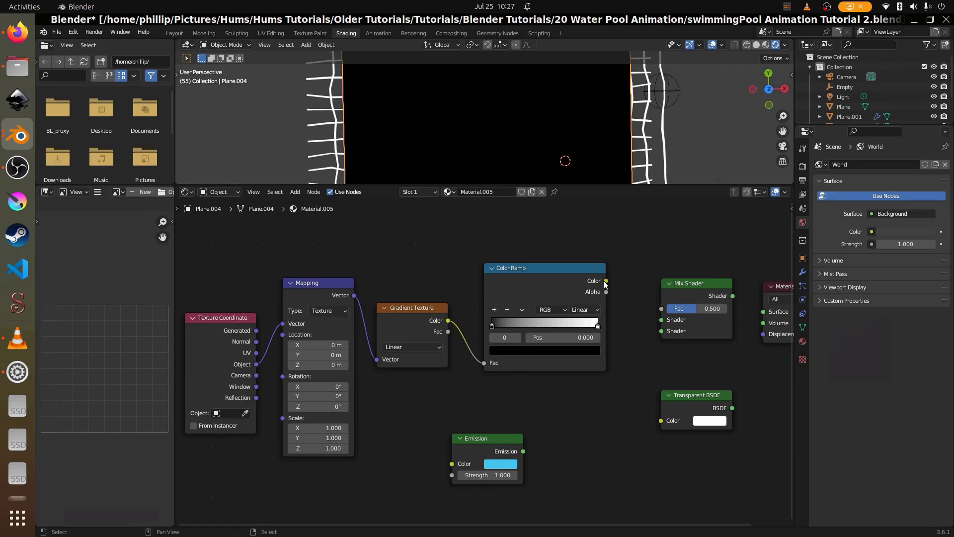
# - Feed the Transparent BSDF and Color Ramp color into the Mix Shader's first and second shader inputs and connect its output to the Material Output's Surface
pyautogui.moveTo(606, 281); pyautogui.dragTo(661, 331)
pyautogui.moveTo(665, 400); pyautogui.dragTo(528, 394)
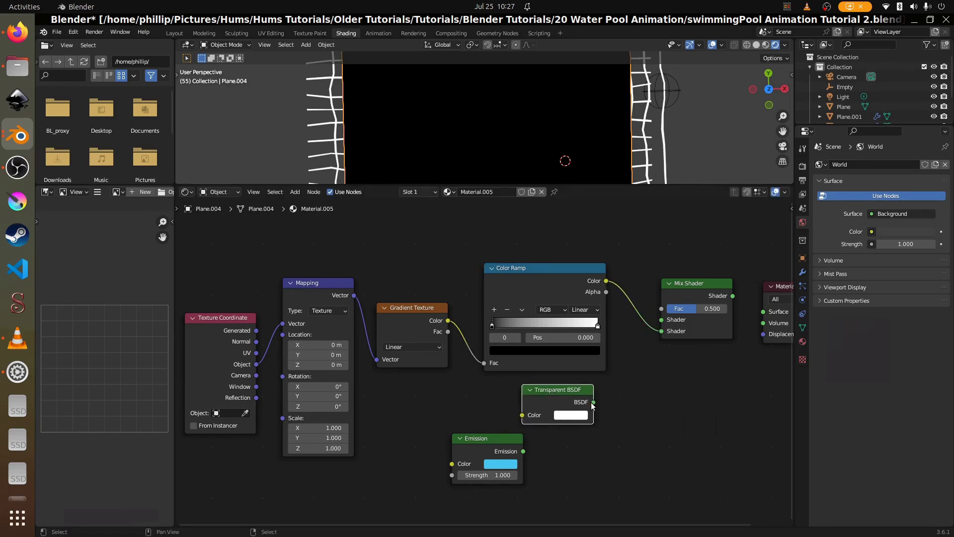
pyautogui.moveTo(593, 402); pyautogui.dragTo(606, 405)
pyautogui.moveTo(645, 379); pyautogui.dragTo(659, 323)
pyautogui.moveTo(735, 320); pyautogui.dragTo(543, 336, button='middle')
pyautogui.moveTo(542, 314); pyautogui.dragTo(677, 293)
pyautogui.scroll(-2, 480, 373)
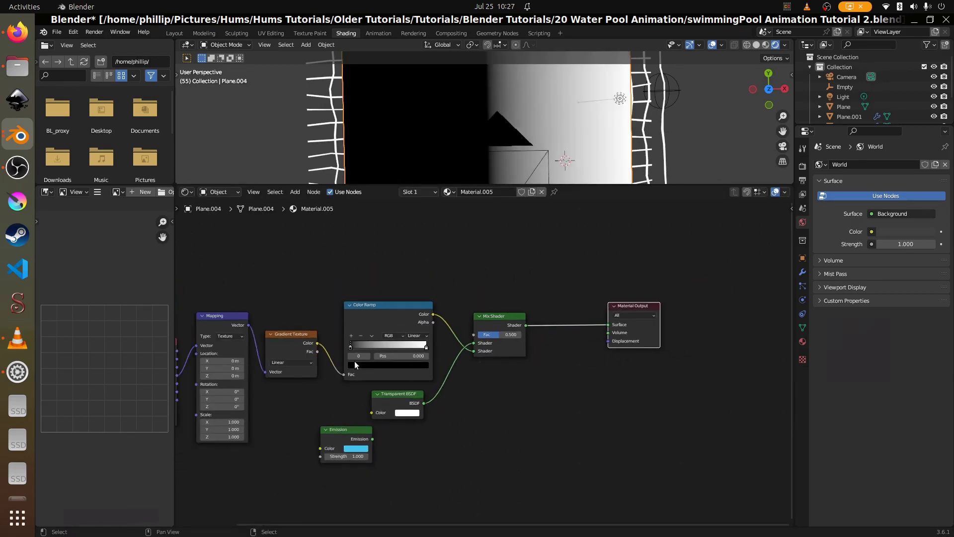
# - Set the Gradient Texture's type to Spherical
pyautogui.moveTo(480, 373); pyautogui.dragTo(637, 366, button='middle')
pyautogui.click(448, 360)
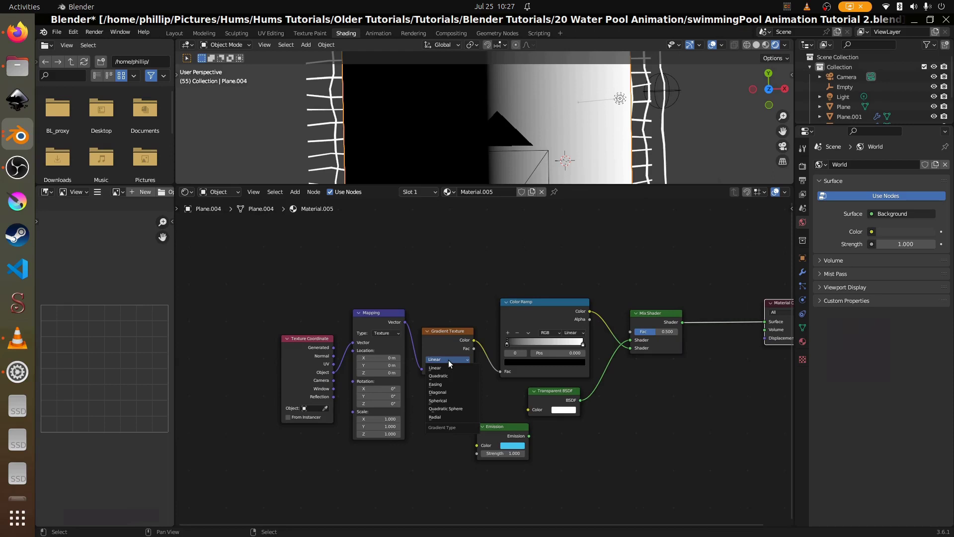
pyautogui.click(449, 399)
pyautogui.scroll(-1, 448, 243)
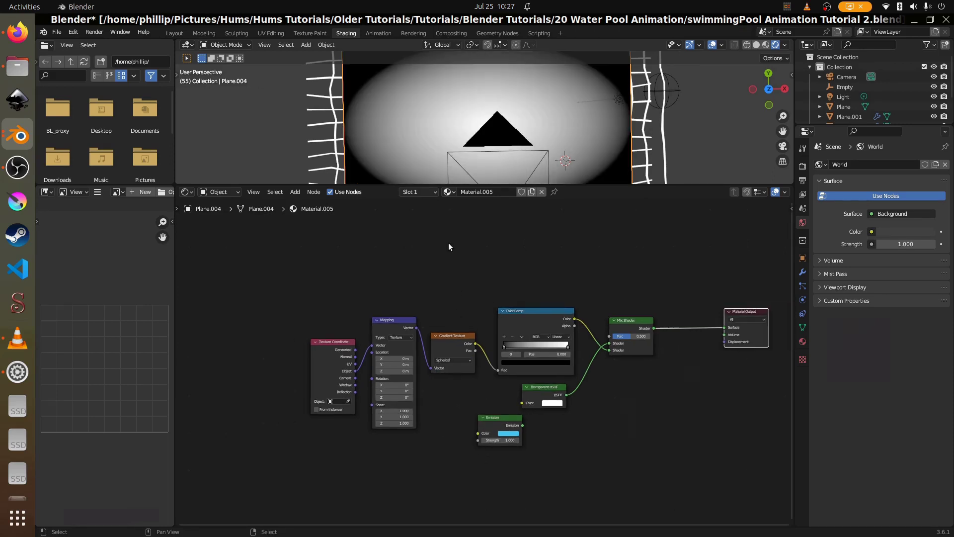
# - Show the scene through the camera and enlarge the 3D viewport to fit the whole frame
pyautogui.scroll(-1, 506, 140)
pyautogui.scroll(1, 506, 141)
pyautogui.press('KP_0')
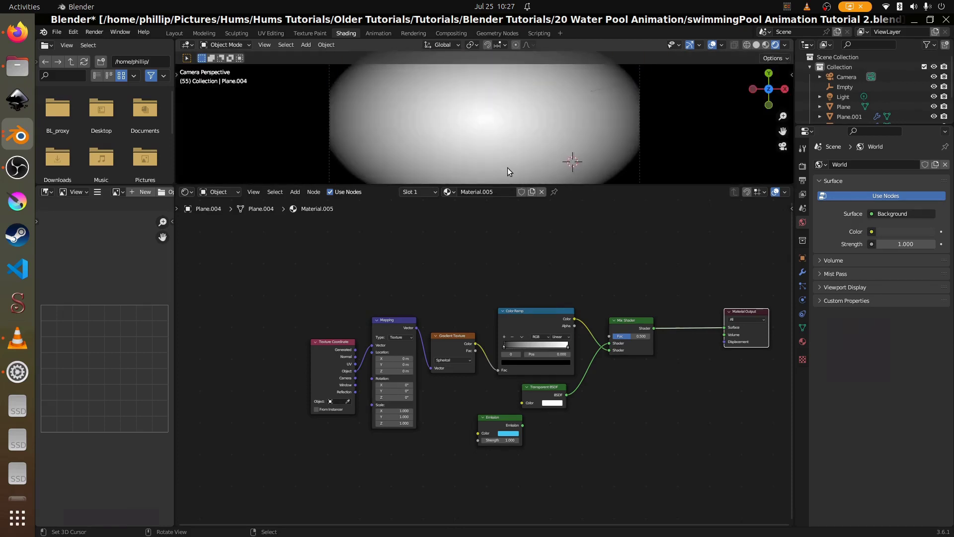
pyautogui.scroll(-2, 504, 164)
pyautogui.moveTo(500, 184); pyautogui.dragTo(498, 316)
pyautogui.scroll(3, 503, 238)
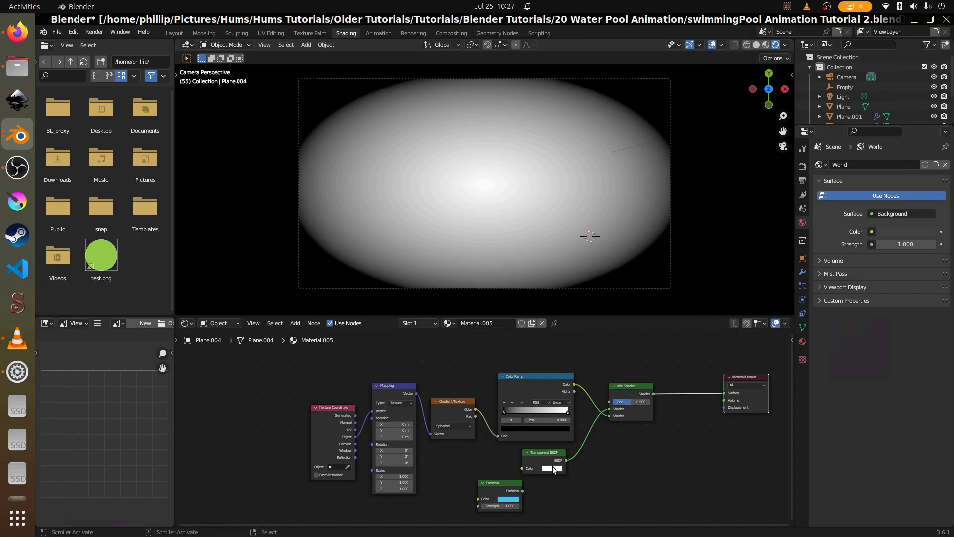
# - Copy the Emission node's blue color and paste it onto the Color Ramp's white end stop
pyautogui.click(543, 427)
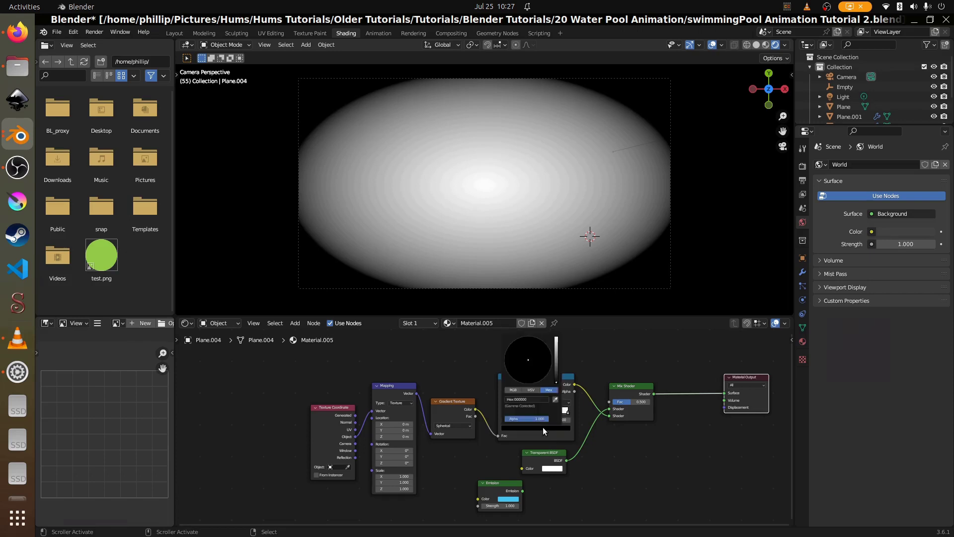
pyautogui.click(507, 499)
pyautogui.hotkey('ctrl', 'c')
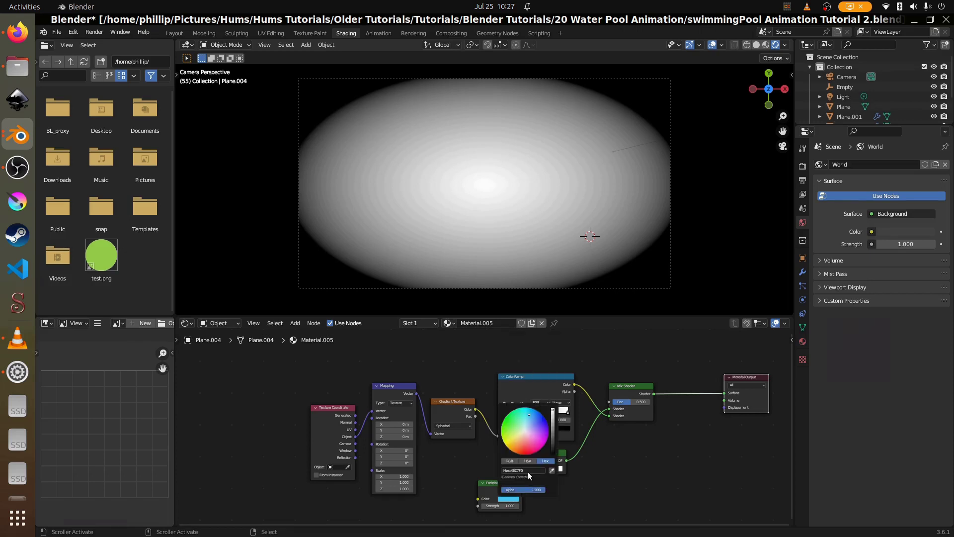
pyautogui.press('Escape')
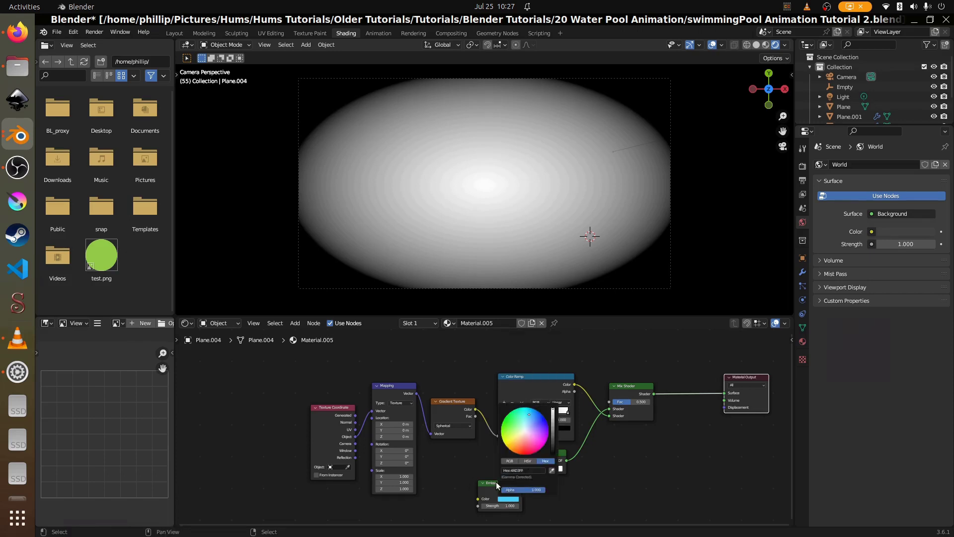
pyautogui.click(568, 412)
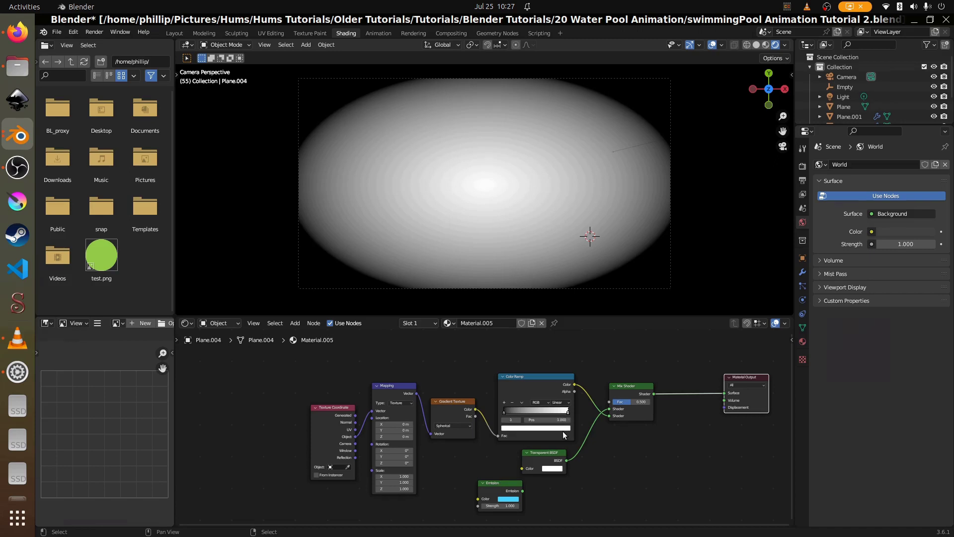
pyautogui.click(565, 427)
pyautogui.hotkey('ctrl', 'v')
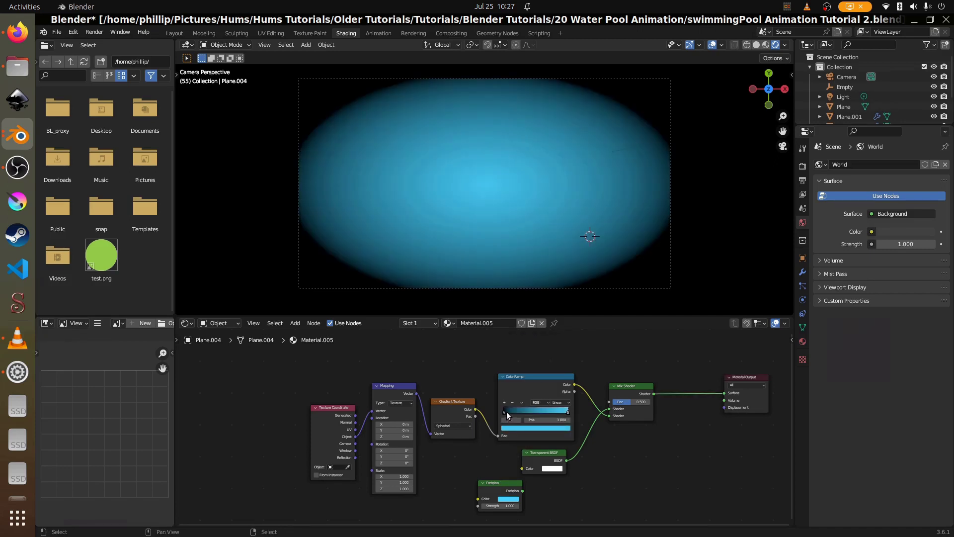
pyautogui.click(505, 412)
pyautogui.scroll(3, 502, 424)
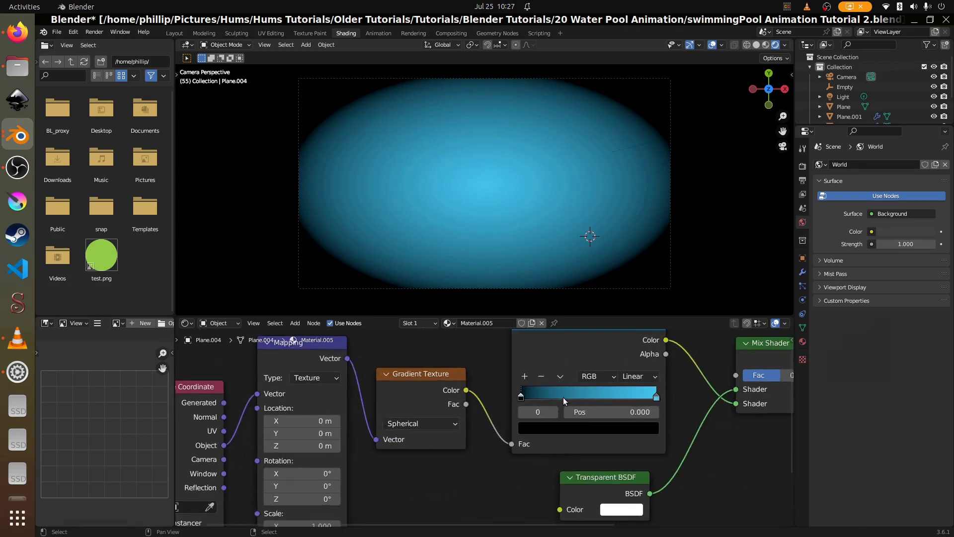
pyautogui.moveTo(578, 424); pyautogui.dragTo(462, 464, button='middle')
pyautogui.click(449, 462)
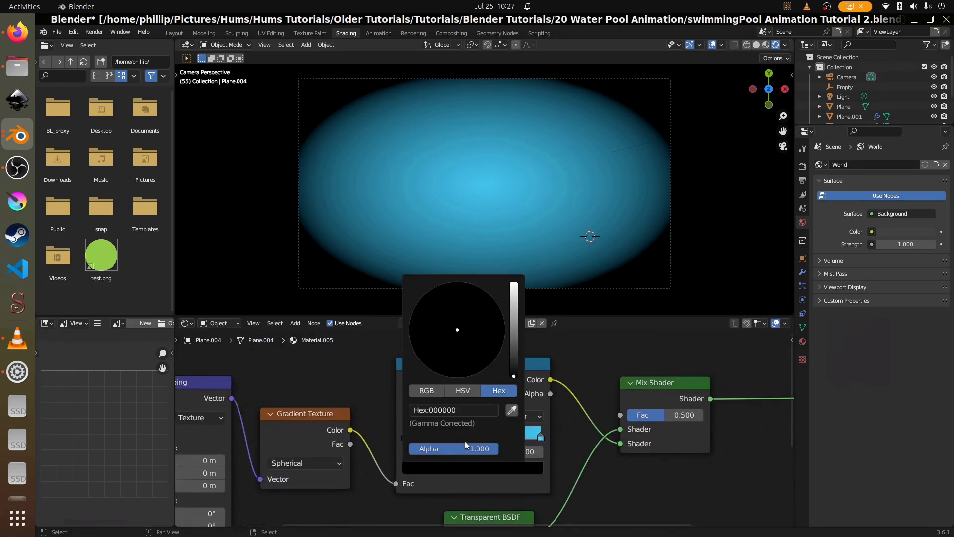
pyautogui.click(472, 408)
pyautogui.press('Return')
# - Copy the hex value of the Color Ramp's blue stop and set the black stop's color to 46C7F0
pyautogui.click(540, 437)
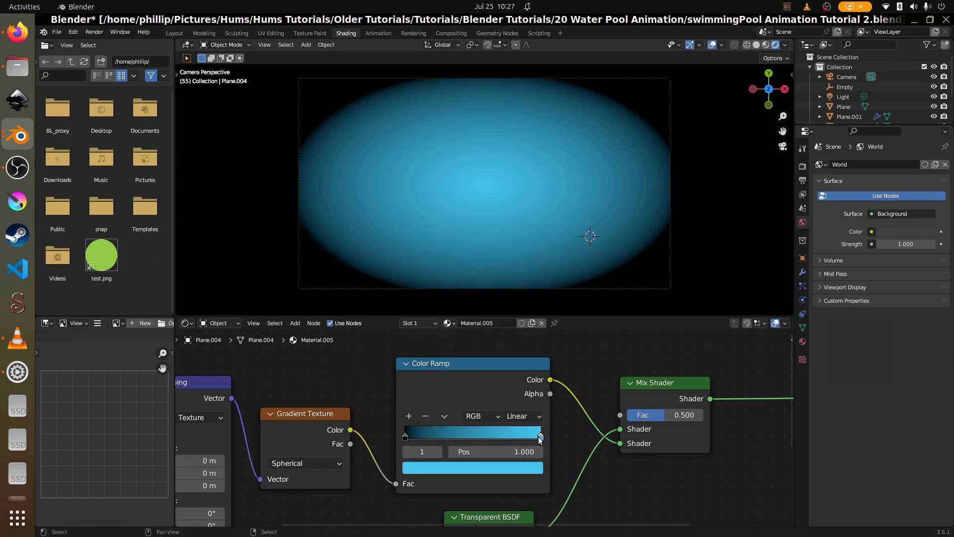
pyautogui.click(520, 469)
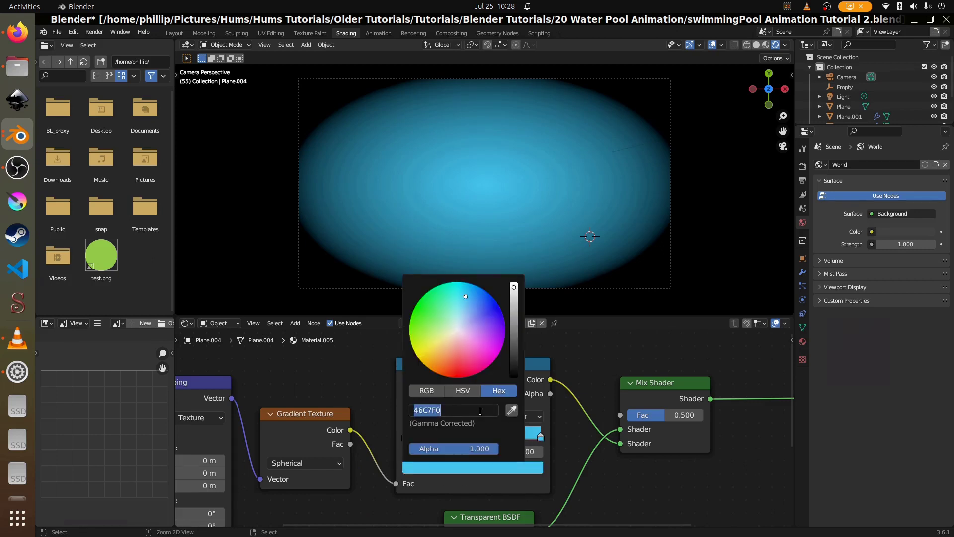
pyautogui.click(446, 489)
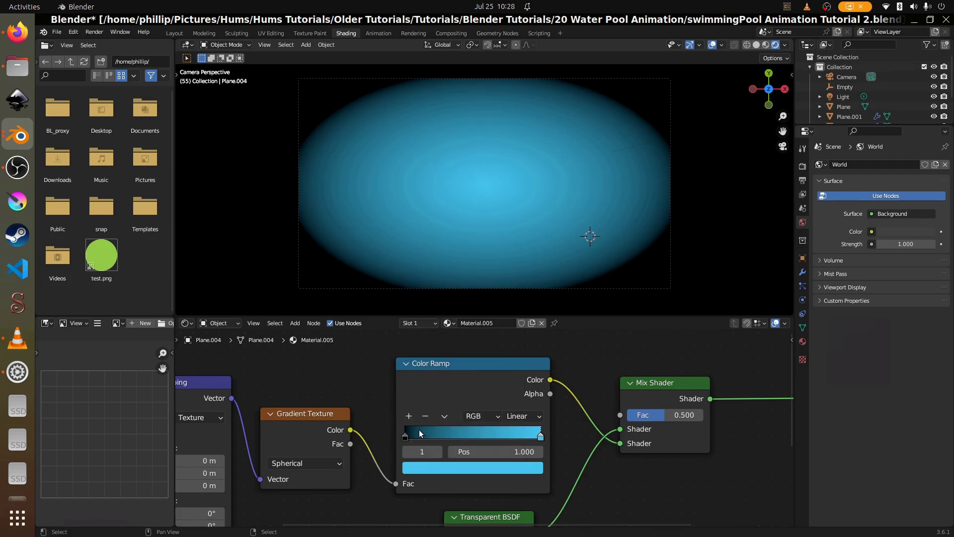
pyautogui.click(406, 438)
pyautogui.click(407, 436)
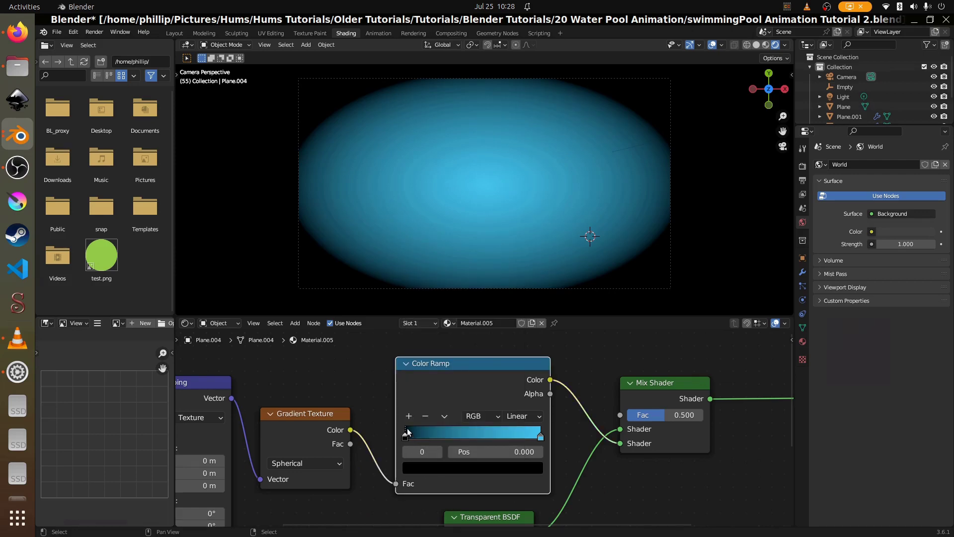
pyautogui.click(417, 469)
pyautogui.click(452, 409)
pyautogui.write('46C7F0')
pyautogui.press('Return')
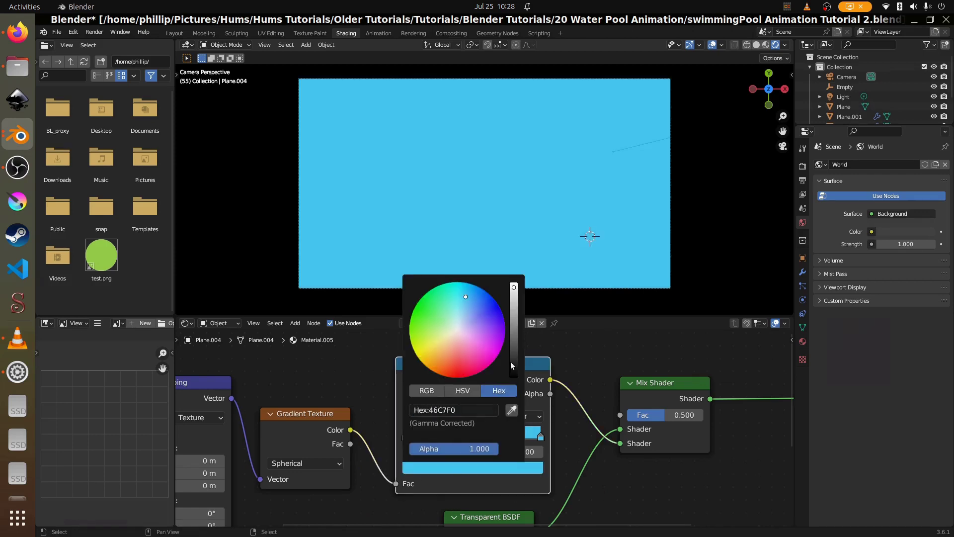
# - Link the Color Ramp's Alpha to the Mix Shader's Fac and make the ramp stop at position 1.000 transparent through its alpha
pyautogui.scroll(-4, 476, 414)
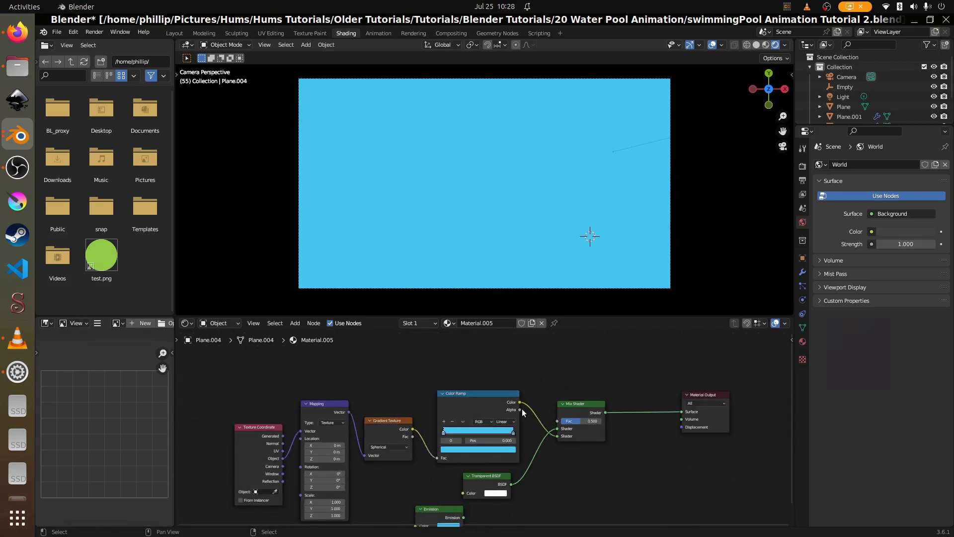
pyautogui.moveTo(522, 408); pyautogui.dragTo(558, 421)
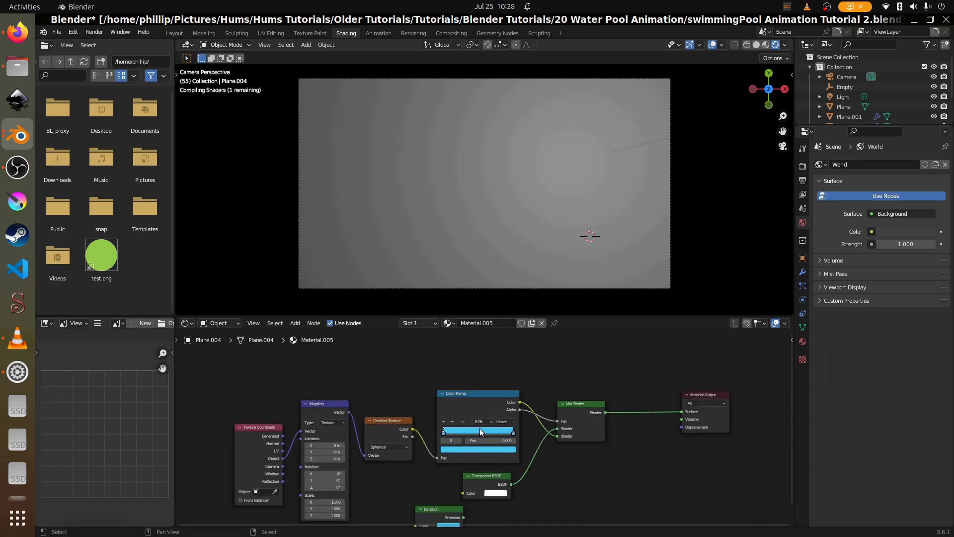
pyautogui.scroll(2, 427, 431)
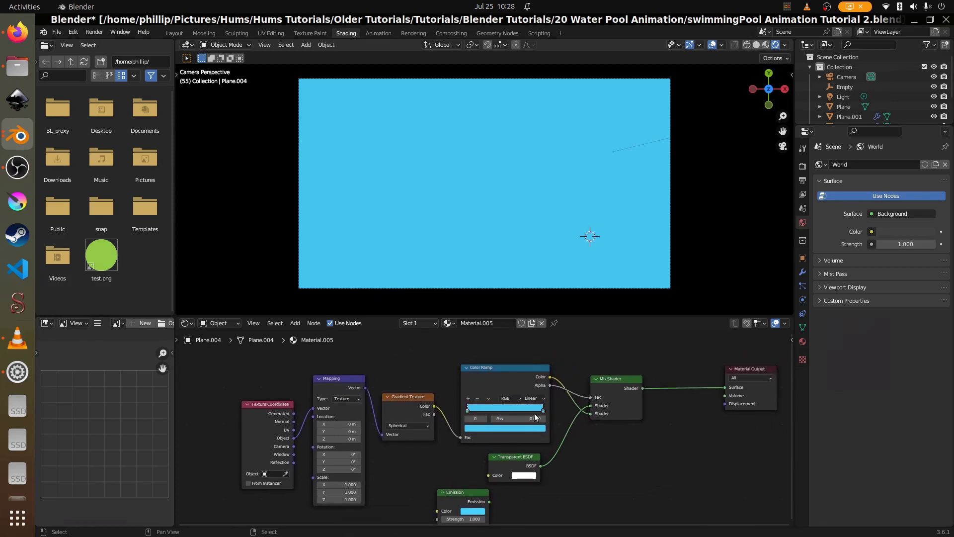
pyautogui.click(535, 427)
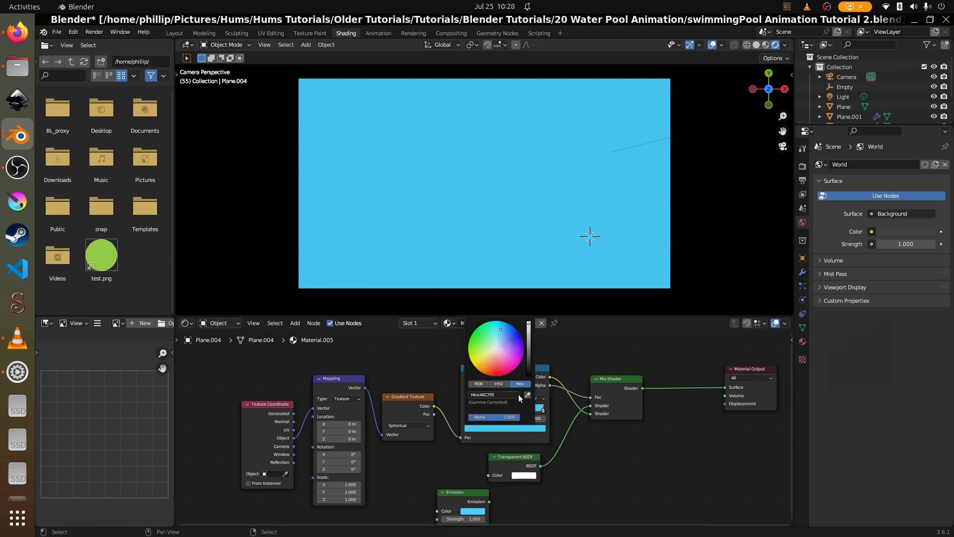
pyautogui.moveTo(493, 417); pyautogui.dragTo(472, 417)
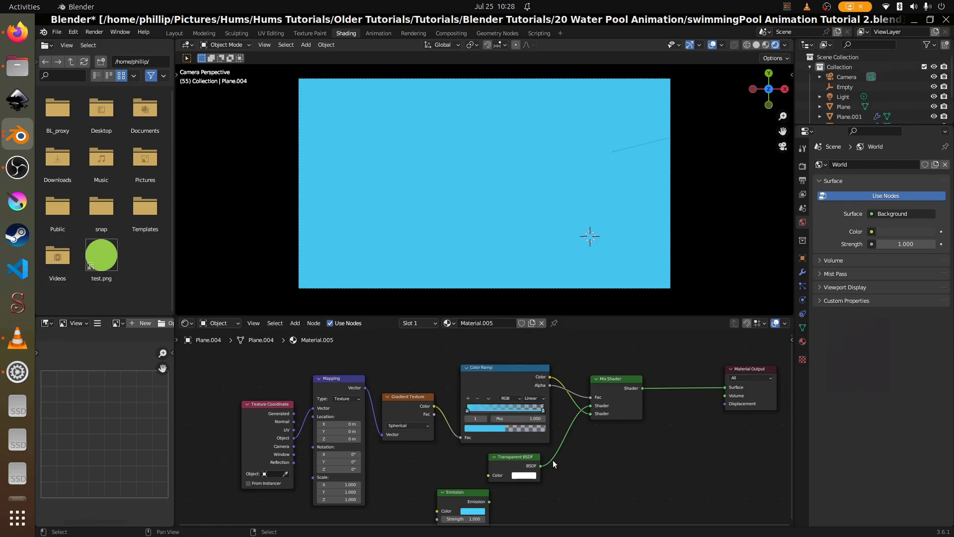
# - Set the plane material's Blend Mode to Alpha Blend and move the Texture Coordinate node farther away from the Mapping node
pyautogui.click(801, 342)
pyautogui.click(914, 370)
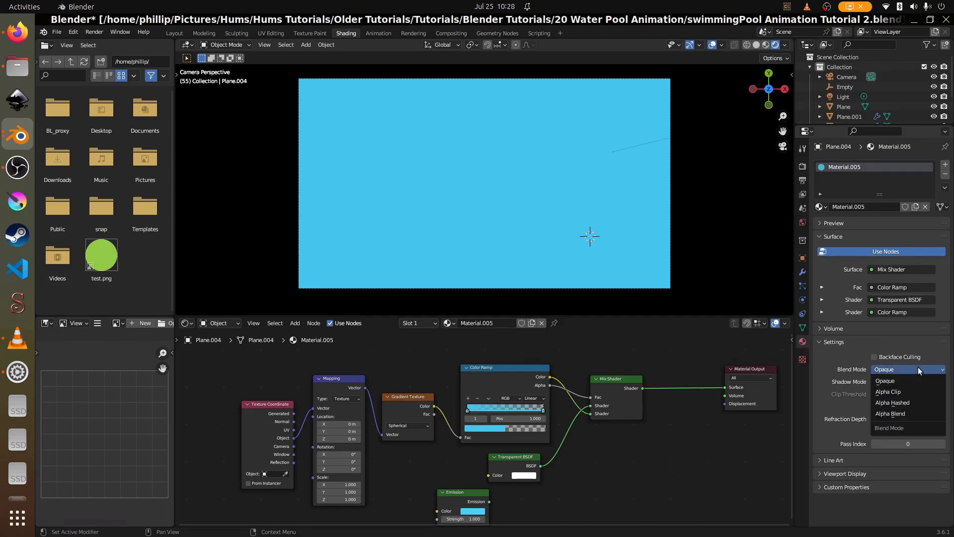
pyautogui.click(893, 414)
pyautogui.scroll(2, 550, 430)
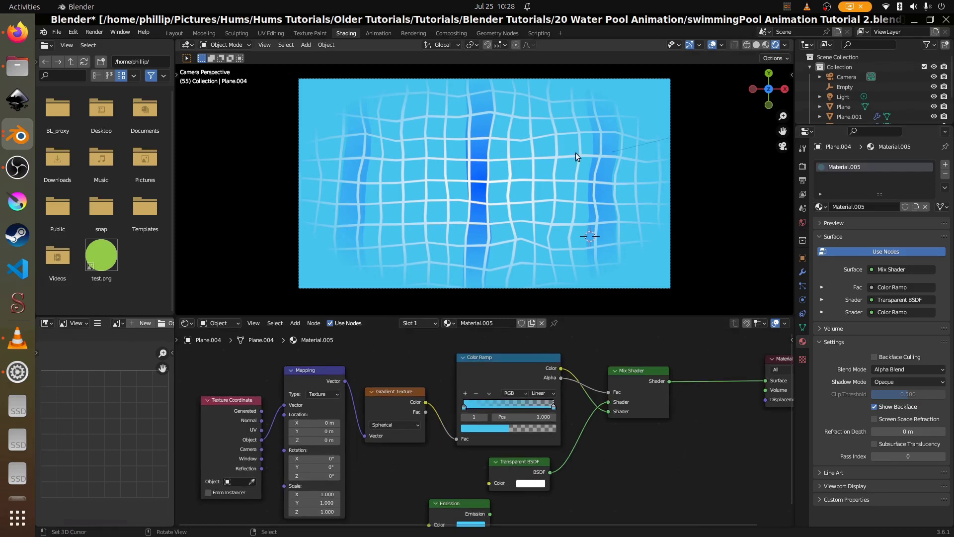
pyautogui.scroll(-3, 444, 401)
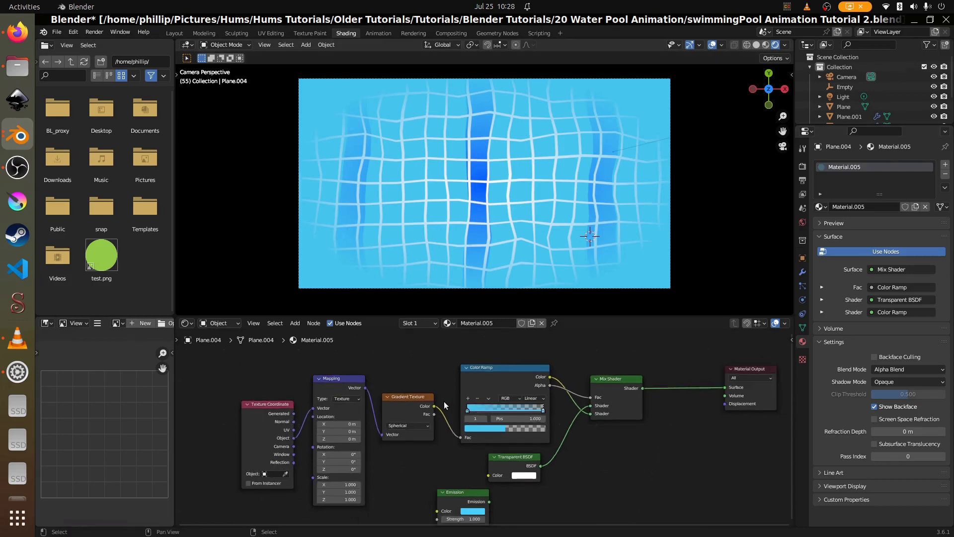
pyautogui.moveTo(303, 400); pyautogui.dragTo(281, 401)
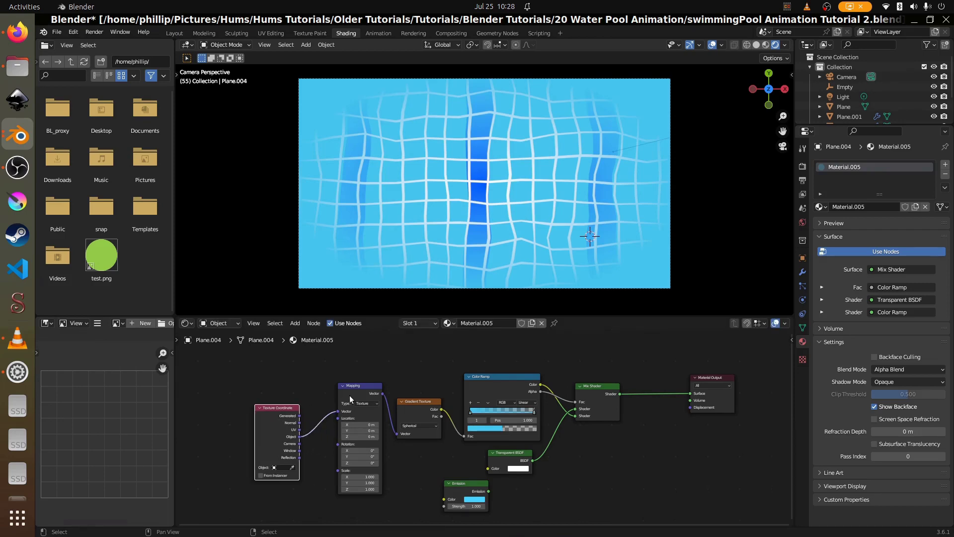
pyautogui.moveTo(359, 386); pyautogui.dragTo(359, 386)
# - Examine how the spherical gradient fades the pool grid and blue strips toward the edges of the camera view
pyautogui.scroll(2, 509, 200)
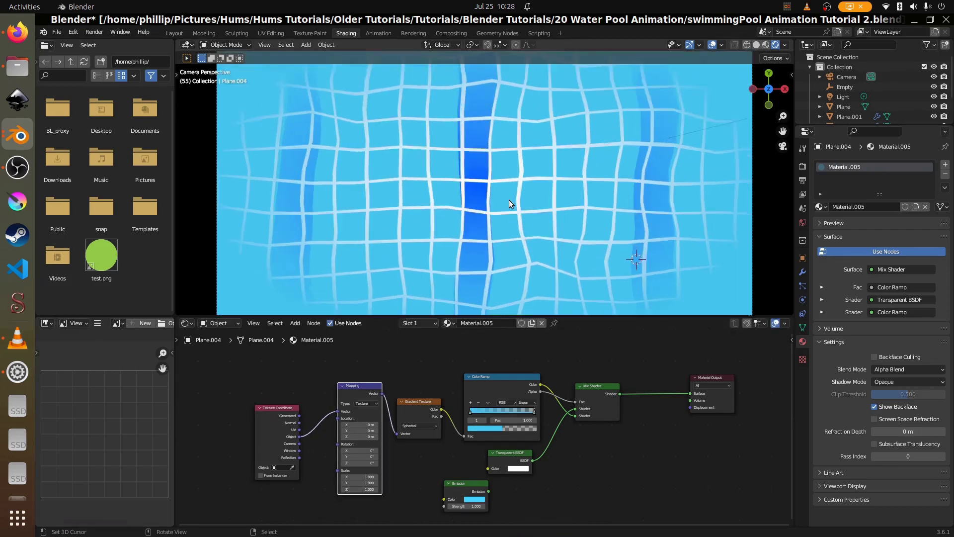
pyautogui.scroll(-2, 497, 206)
pyautogui.scroll(1, 488, 214)
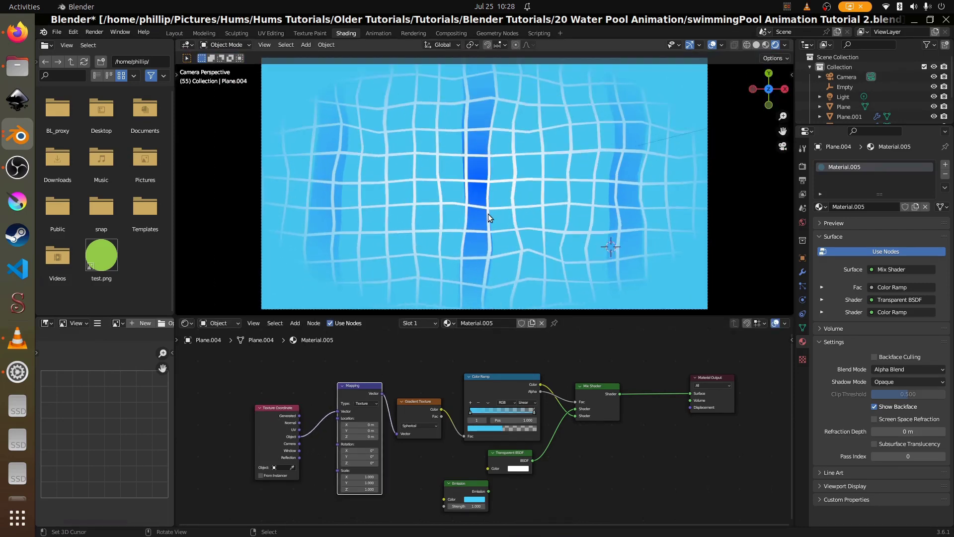
pyautogui.scroll(-2, 508, 232)
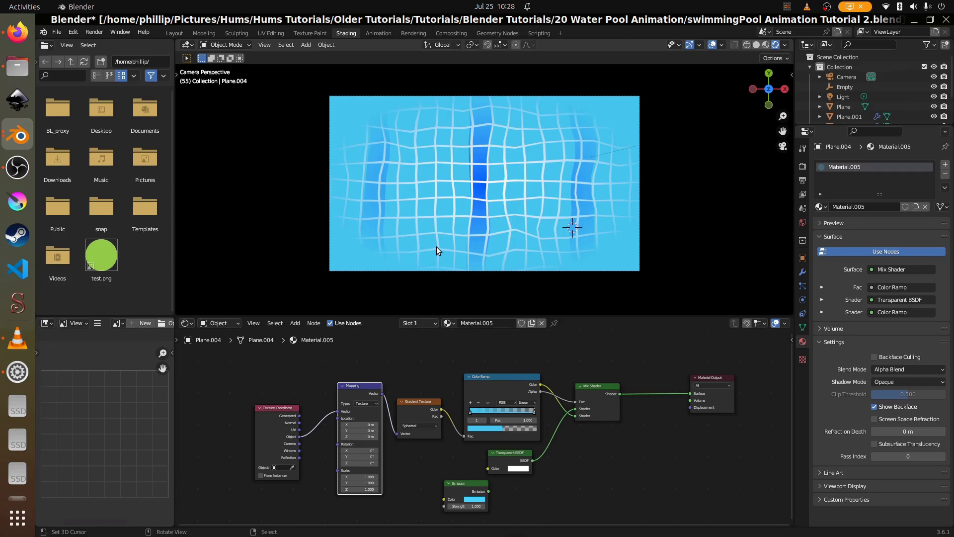
pyautogui.scroll(1, 423, 234)
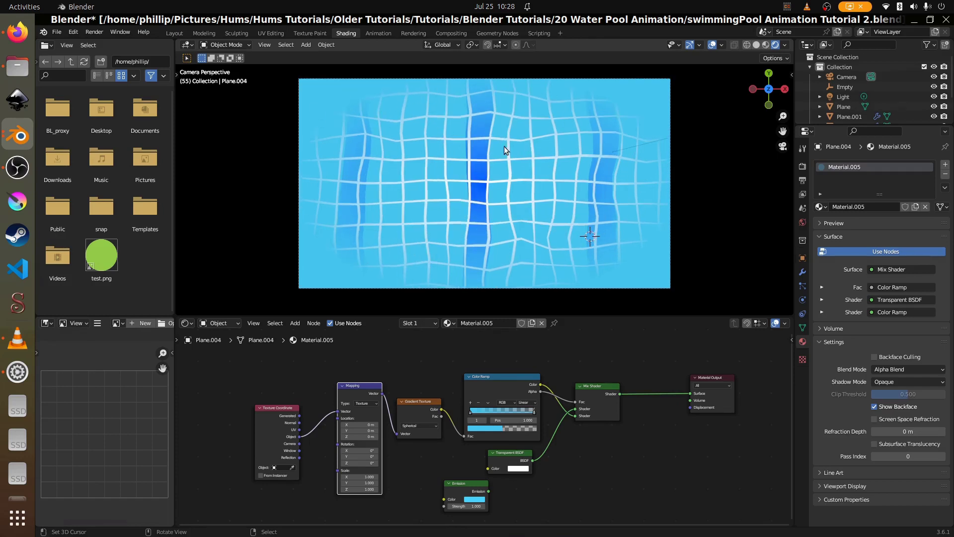
pyautogui.scroll(-1, 462, 233)
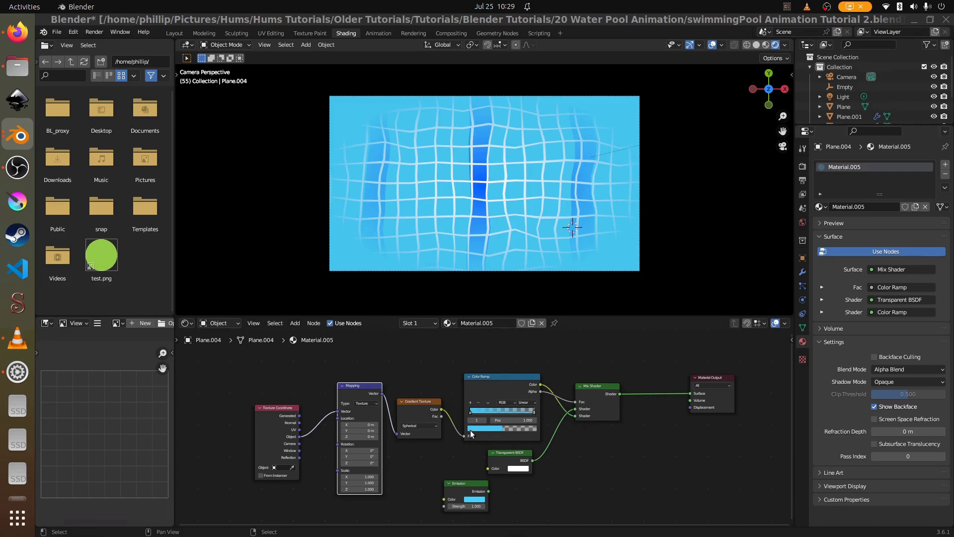
# - Space out the Material Output, Mix Shader and Color Ramp nodes and insert a Brightness/Contrast node between Gradient Texture and Color Ramp
pyautogui.moveTo(702, 379); pyautogui.dragTo(745, 372)
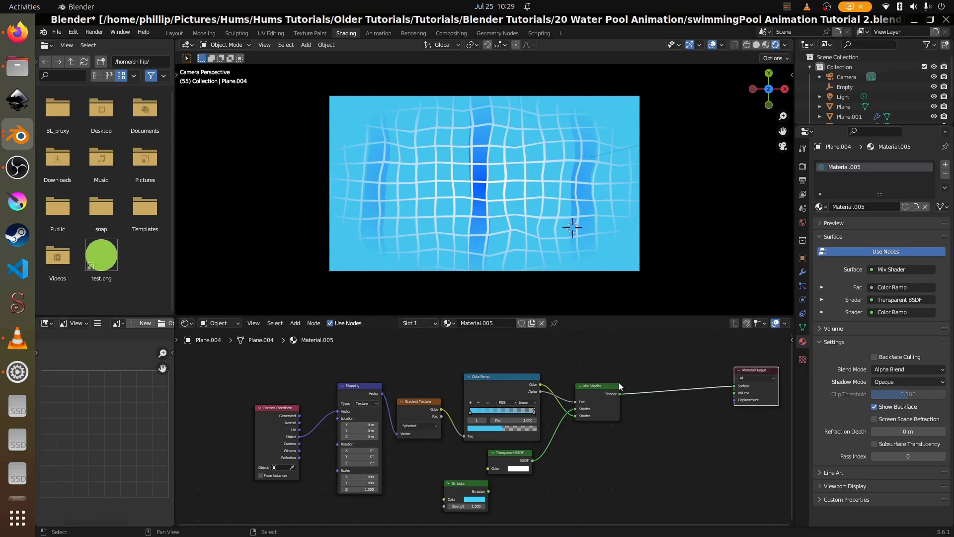
pyautogui.moveTo(619, 382); pyautogui.dragTo(696, 381)
pyautogui.moveTo(499, 389); pyautogui.dragTo(555, 382)
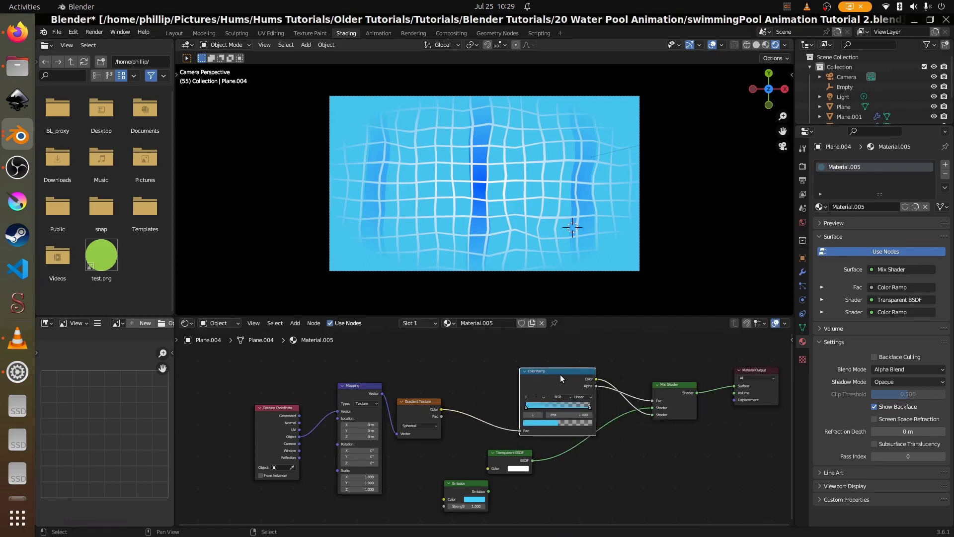
pyautogui.hotkey('shift', 'a')
pyautogui.click(467, 377)
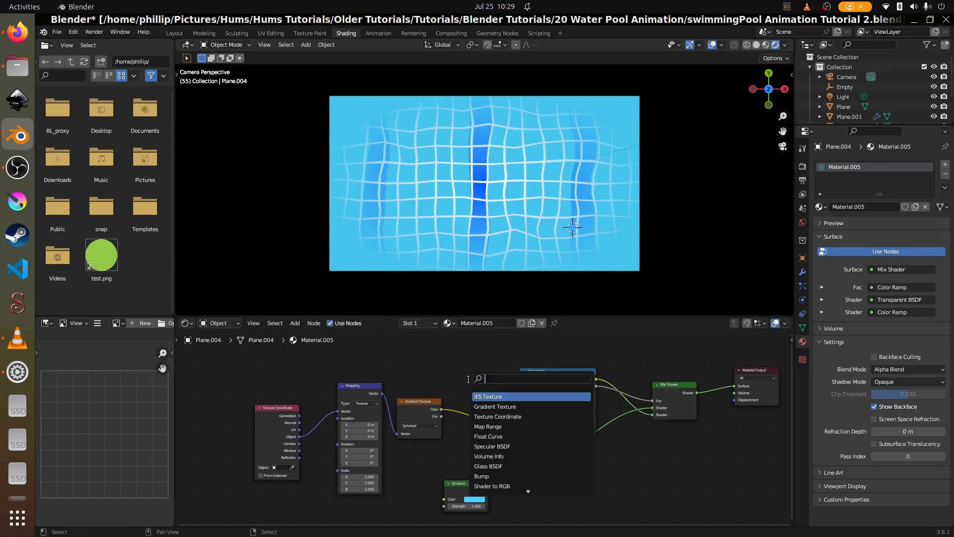
pyautogui.write('bright')
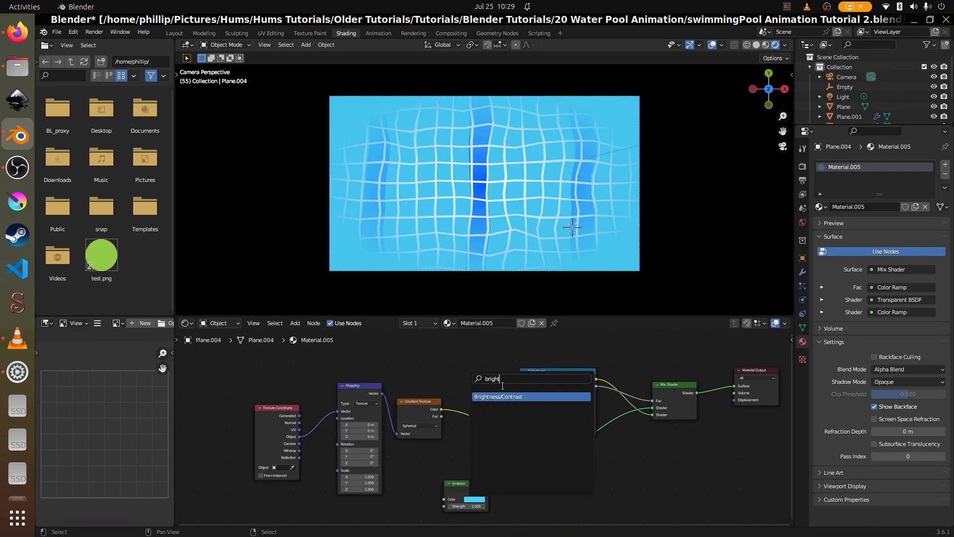
pyautogui.press('Return')
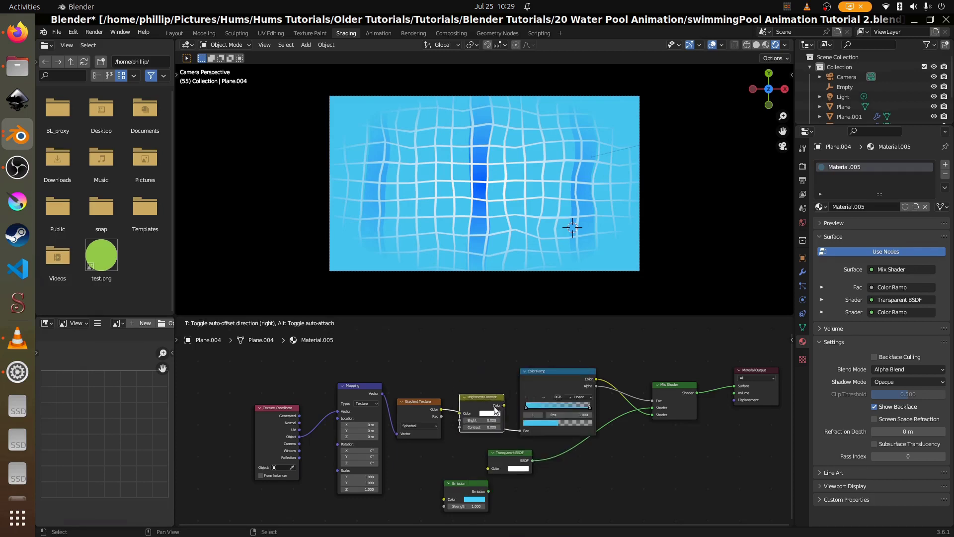
pyautogui.click(493, 406)
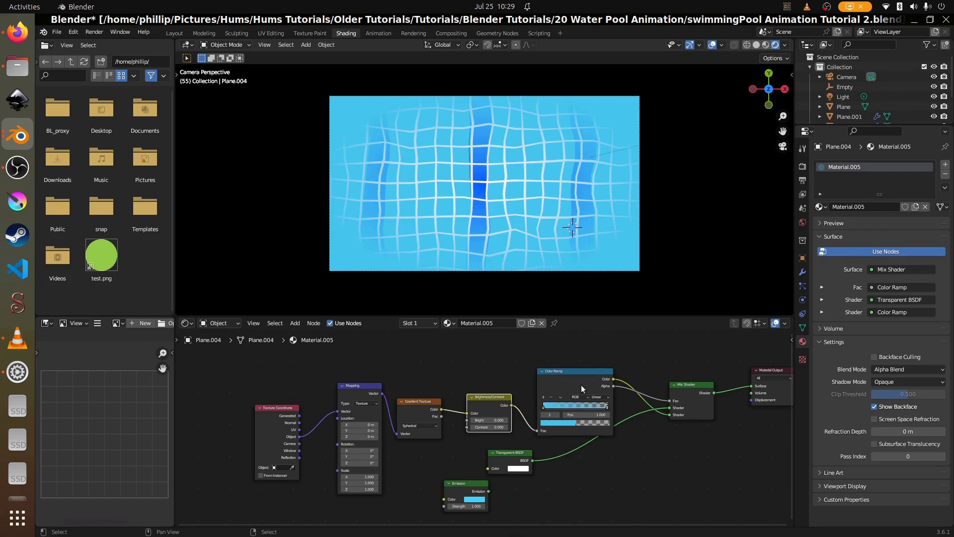
# - Set the Brightness/Contrast node's Bright value to -0.2
pyautogui.click(497, 420)
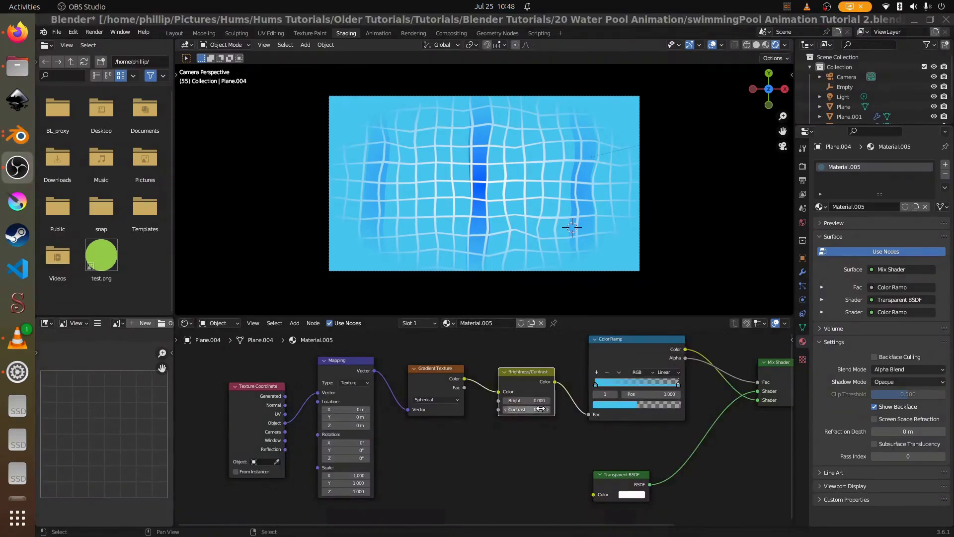
pyautogui.scroll(2, 531, 400)
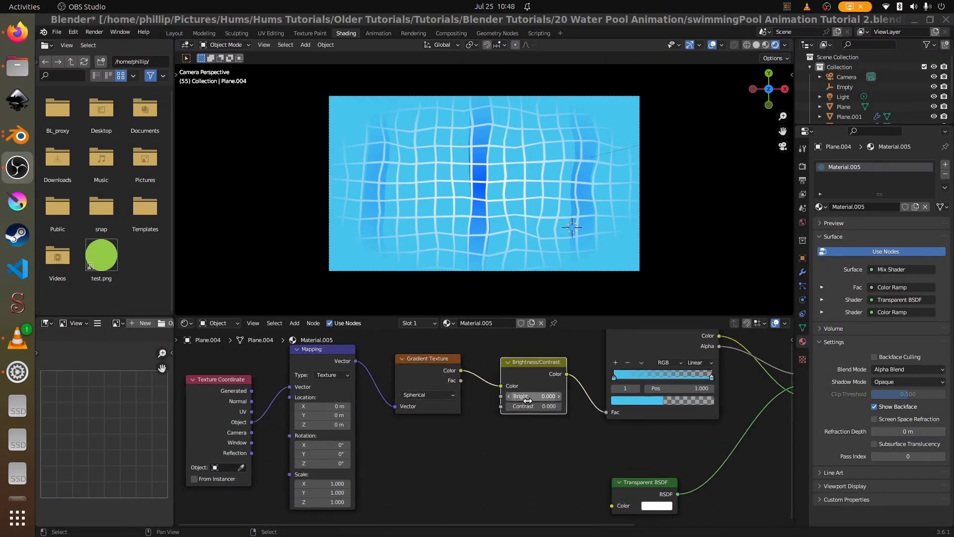
pyautogui.click(532, 398)
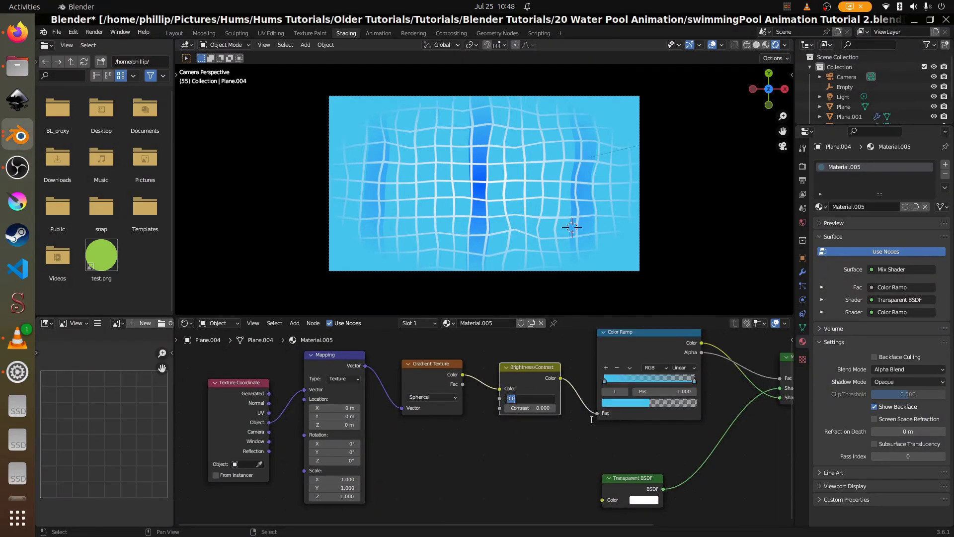
pyautogui.press('BackSpace')
pyautogui.write('-.02')
pyautogui.press('Return')
pyautogui.doubleClick(515, 396)
pyautogui.press('BackSpace')
pyautogui.press('Return')
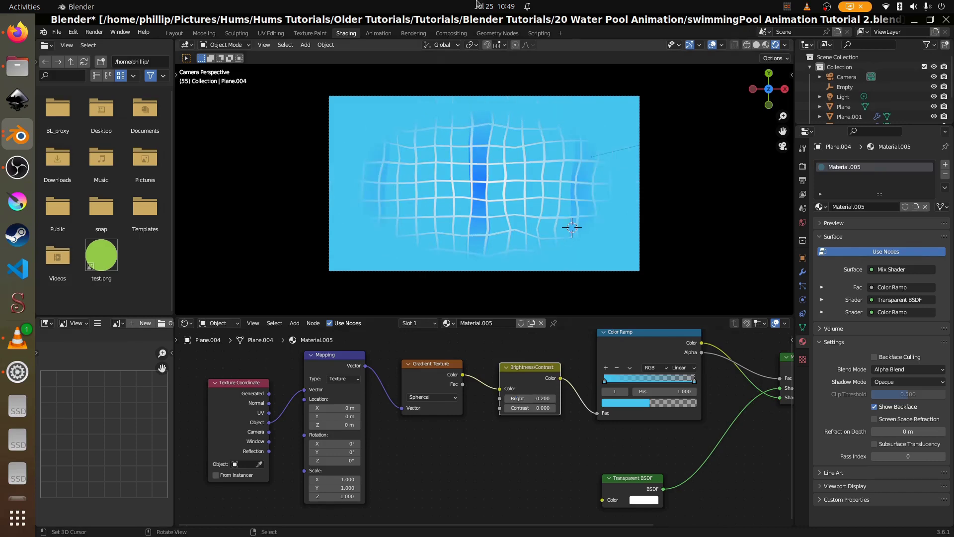
# - Set the Brightness/Contrast node's Contrast value to -0.5 and check the softer fade in the camera view
pyautogui.doubleClick(531, 407)
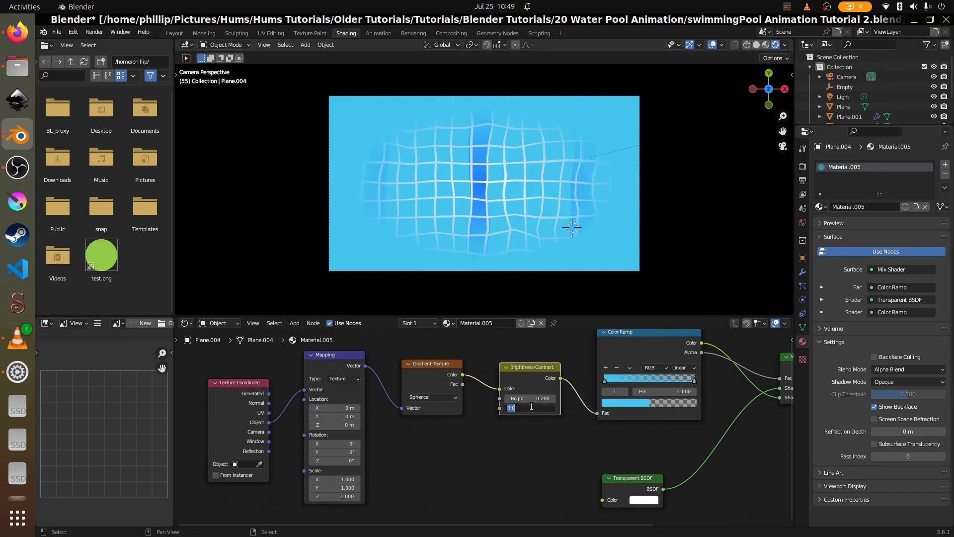
pyautogui.write('0.5')
pyautogui.press('Return')
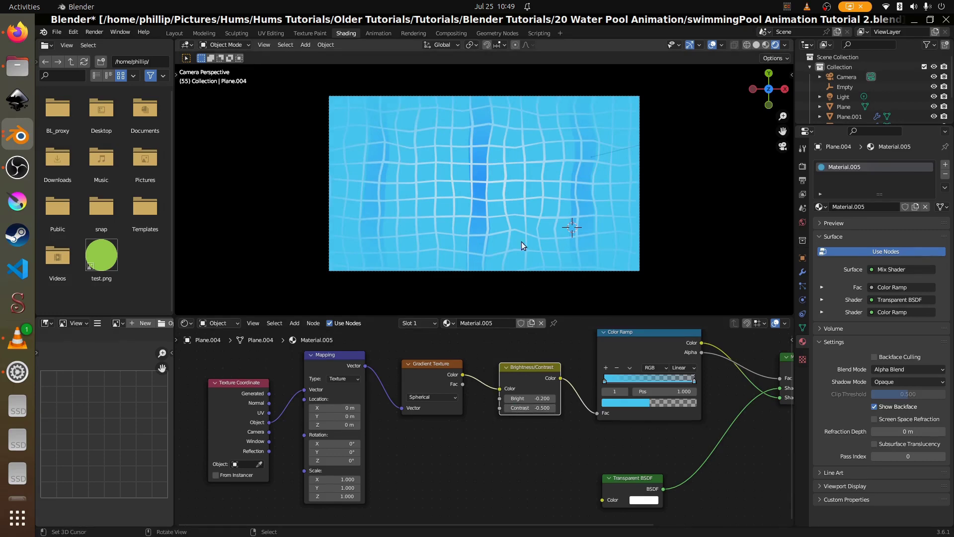
pyautogui.scroll(3, 497, 223)
pyautogui.scroll(-2, 493, 226)
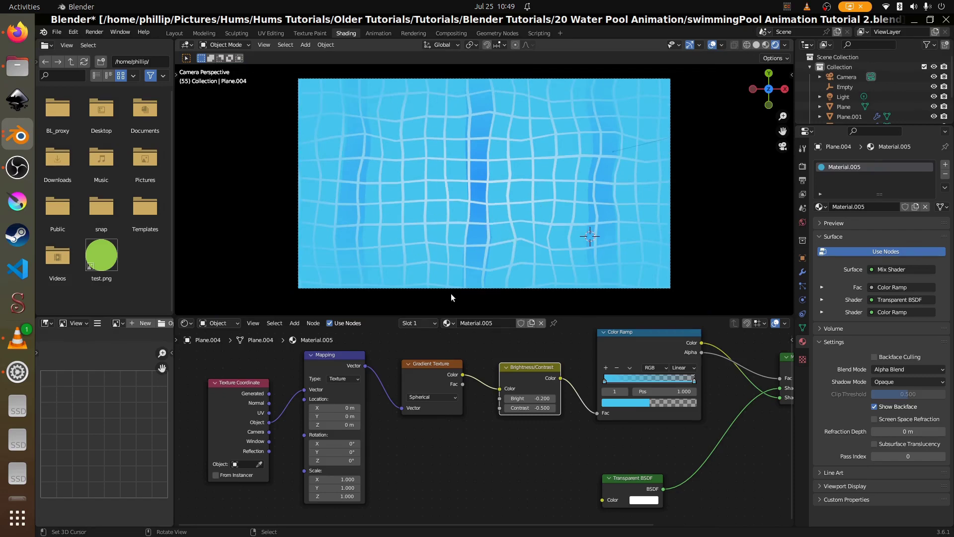
pyautogui.scroll(-2, 447, 387)
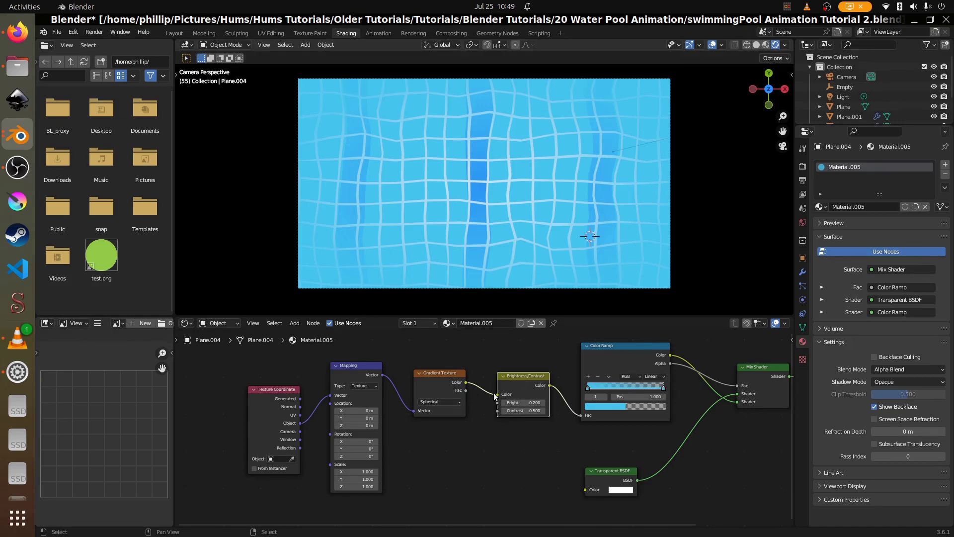
# - Bypass the Brightness/Contrast node between Gradient Texture and Color Ramp, and reconnect it to compare the fade
pyautogui.moveTo(497, 392); pyautogui.dragTo(580, 414)
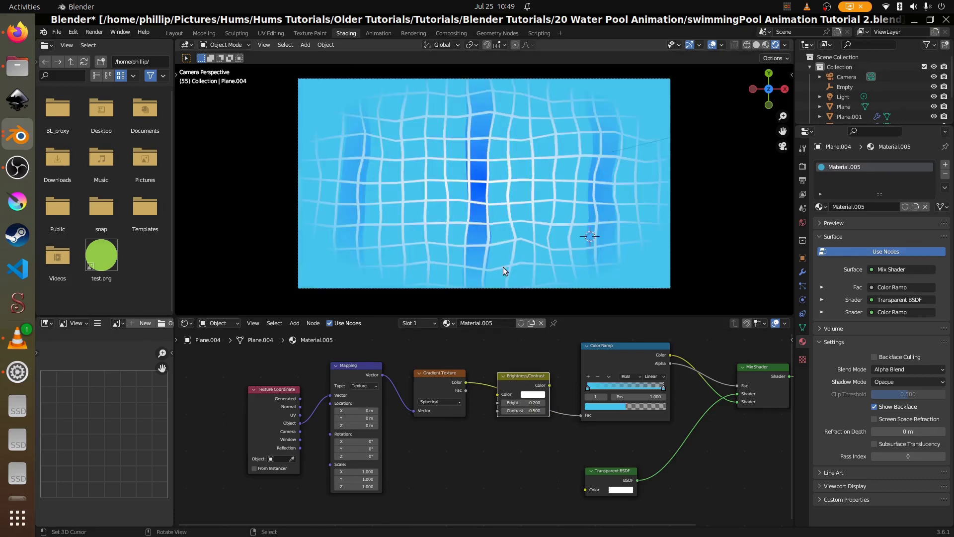
pyautogui.moveTo(467, 382); pyautogui.dragTo(577, 412)
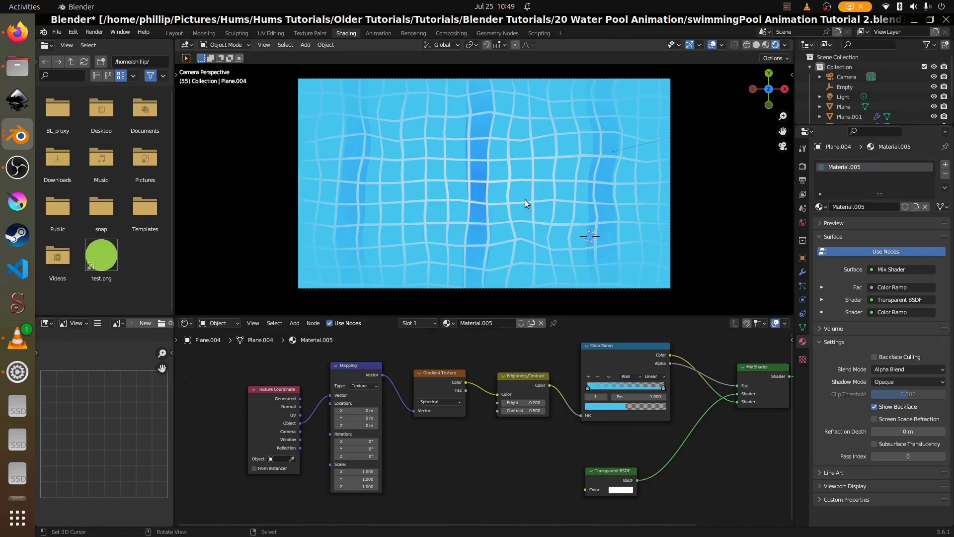
pyautogui.scroll(1, 497, 229)
pyautogui.scroll(-1, 575, 371)
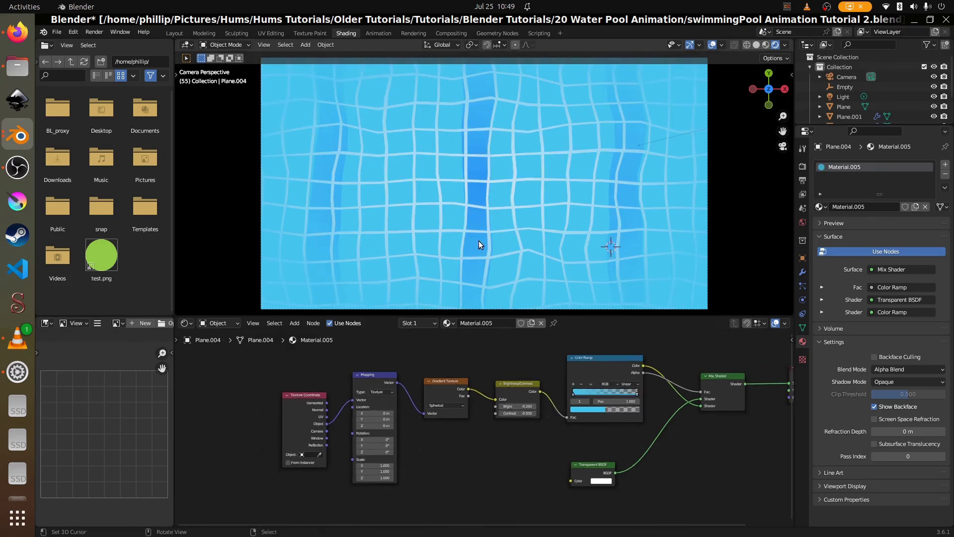
pyautogui.scroll(-1, 478, 241)
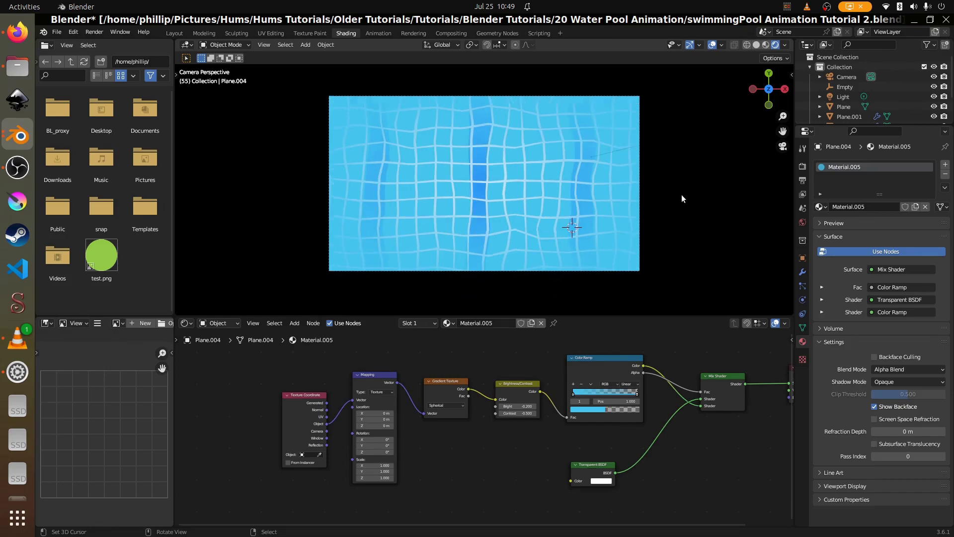
# - Select the Empty and move it back and forth along the global Y axis in camera view to test the grid distortion
pyautogui.moveTo(681, 198); pyautogui.dragTo(694, 179, button='middle')
pyautogui.click(700, 168)
pyautogui.press('KP_0')
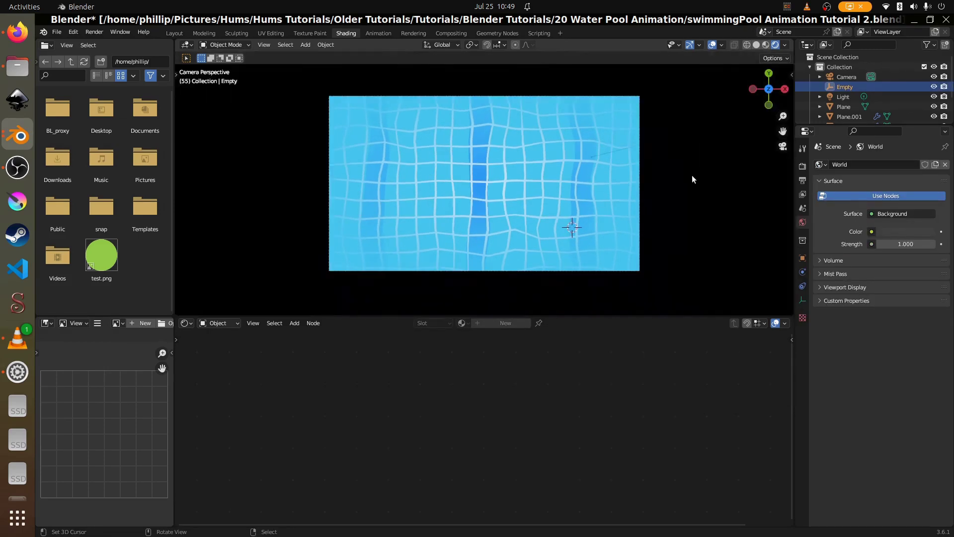
pyautogui.press('g')
pyautogui.press('y')
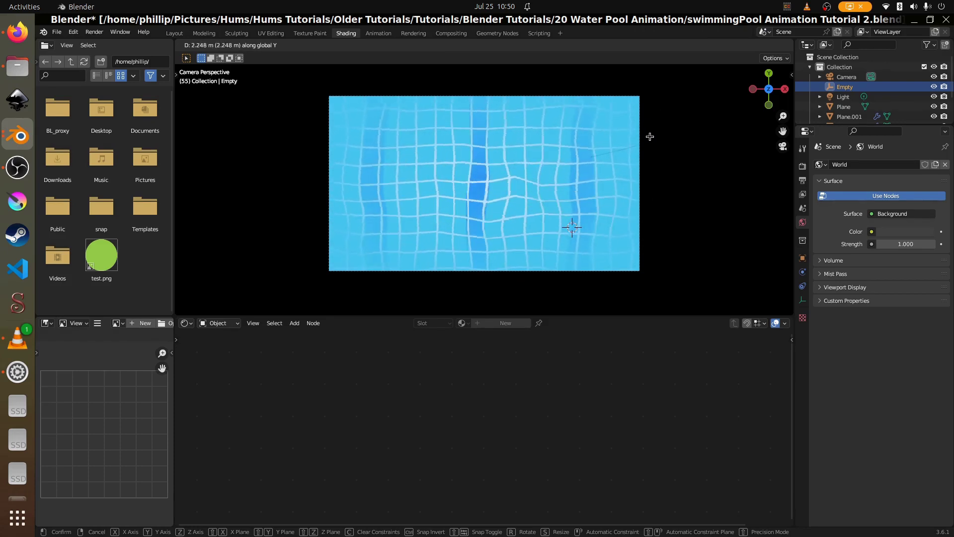
pyautogui.click(654, 177)
pyautogui.moveTo(668, 230); pyautogui.dragTo(514, 202, button='middle')
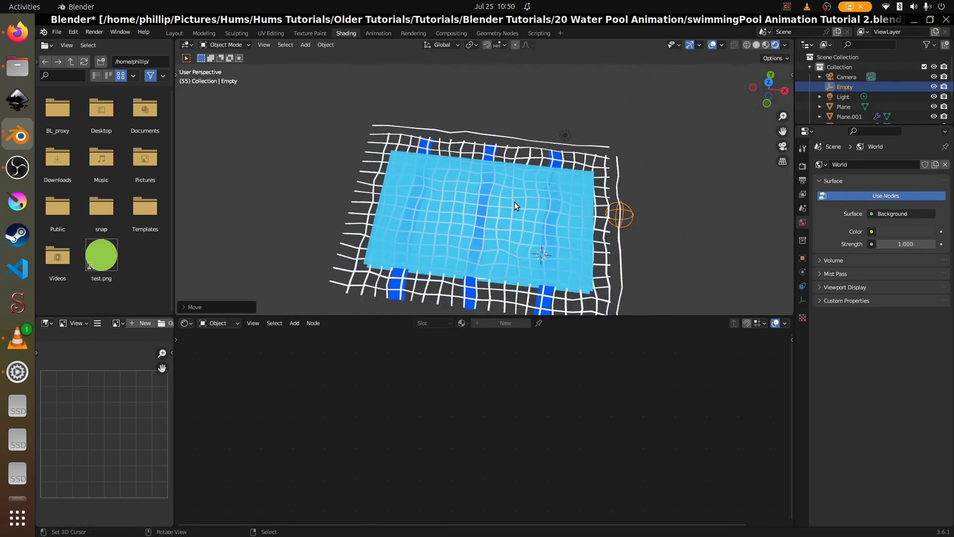
pyautogui.press('KP_0')
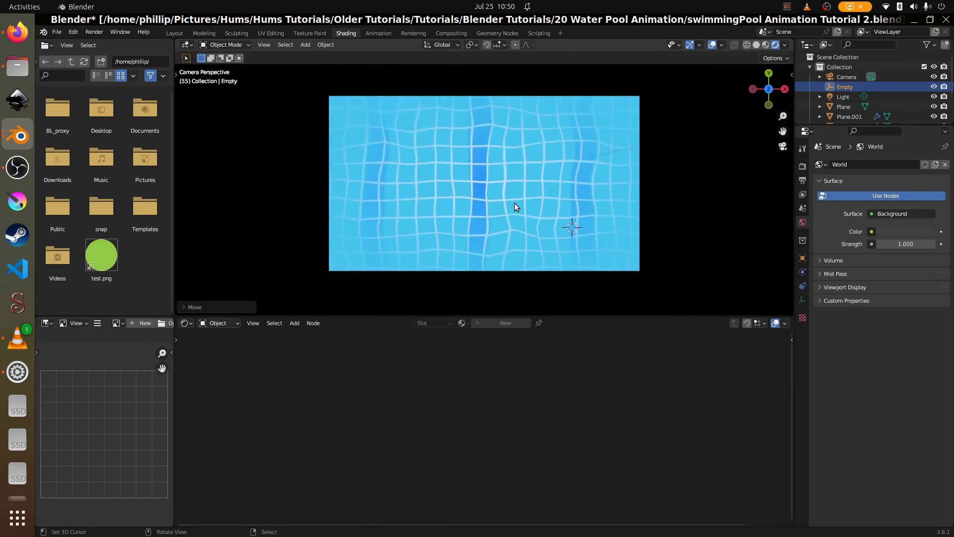